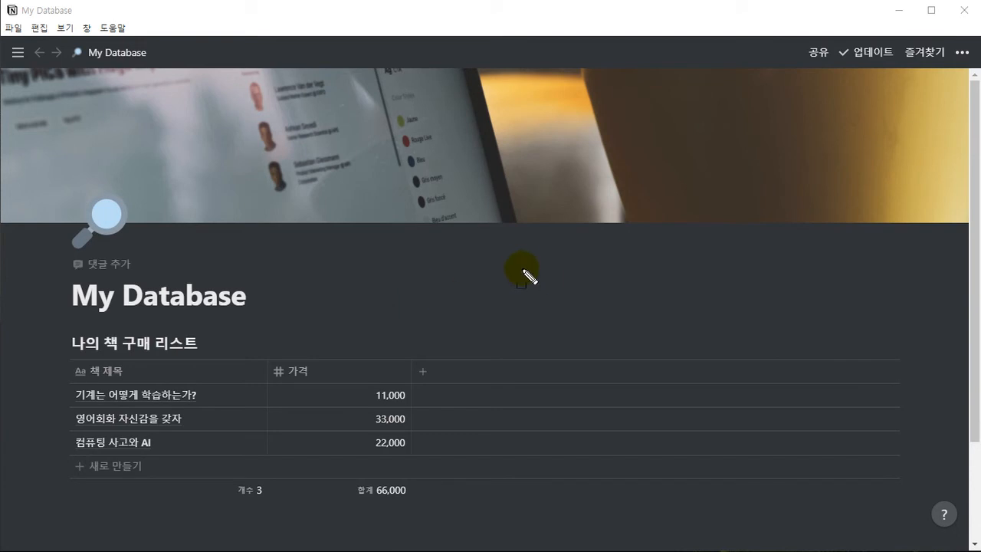
{"action": "left_click", "coordinate": [335, 296]}
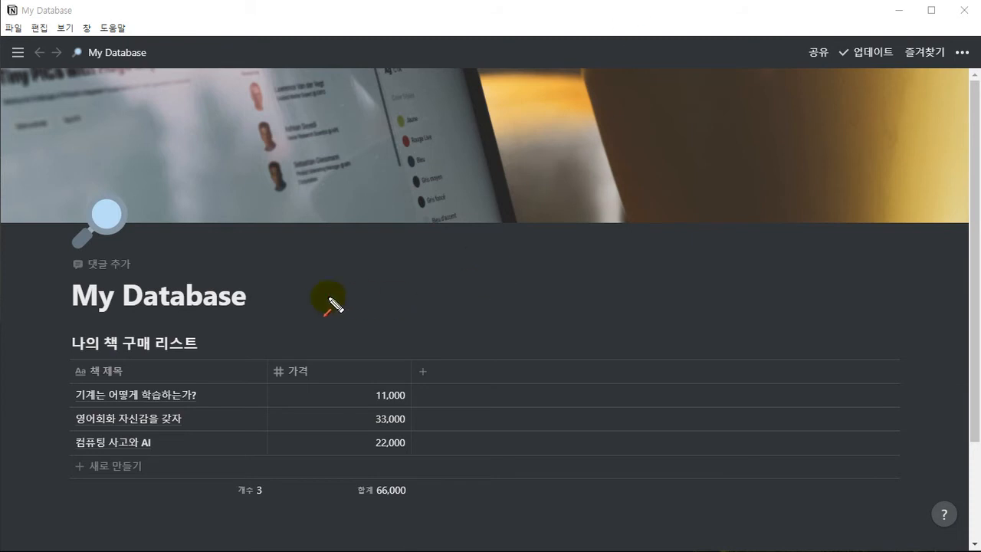
{"action": "mouse_move", "coordinate": [317, 300]}
{"action": "left_mouse_down"}
{"action": "mouse_move", "coordinate": [594, 290]}
{"action": "mouse_move", "coordinate": [743, 246]}
{"action": "mouse_move", "coordinate": [883, 125]}
{"action": "left_mouse_up"}
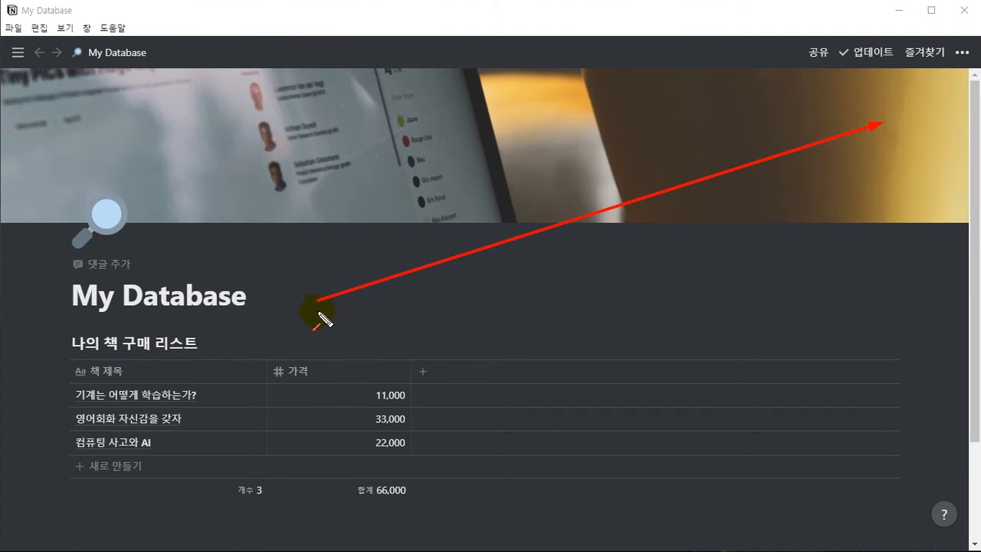
{"action": "key", "text": "ctrl+z"}
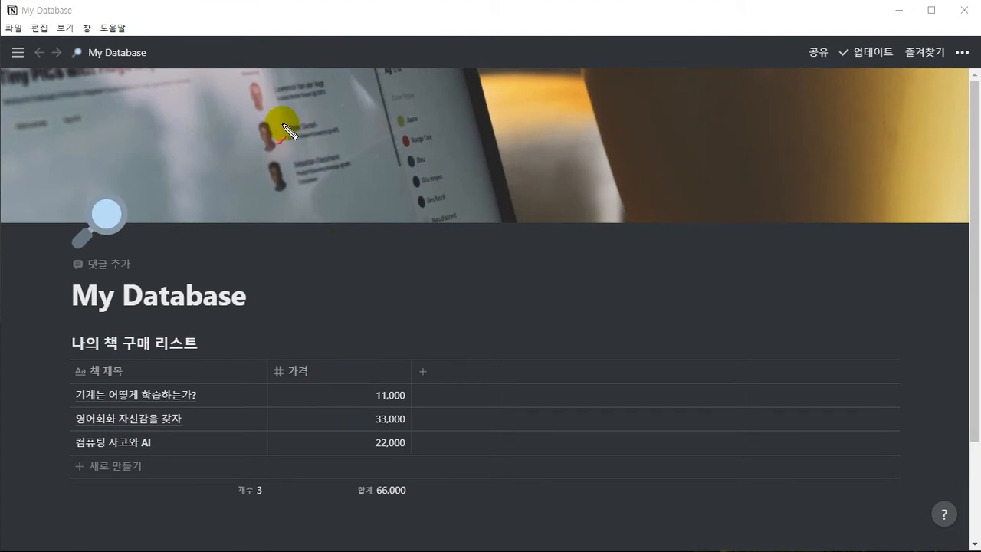
{"action": "mouse_move", "coordinate": [309, 119]}
{"action": "left_mouse_down"}
{"action": "mouse_move", "coordinate": [660, 257]}
{"action": "mouse_move", "coordinate": [902, 303]}
{"action": "left_mouse_up"}
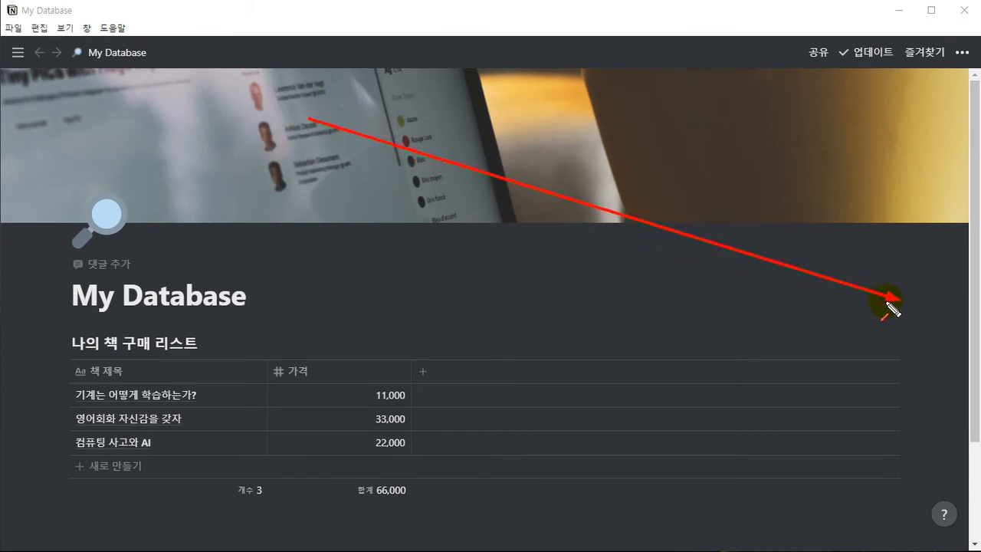
{"action": "key", "text": "ctrl+z"}
{"action": "mouse_move", "coordinate": [292, 132]}
{"action": "left_mouse_down"}
{"action": "mouse_move", "coordinate": [538, 154]}
{"action": "mouse_move", "coordinate": [717, 218]}
{"action": "mouse_move", "coordinate": [904, 303]}
{"action": "left_mouse_up"}
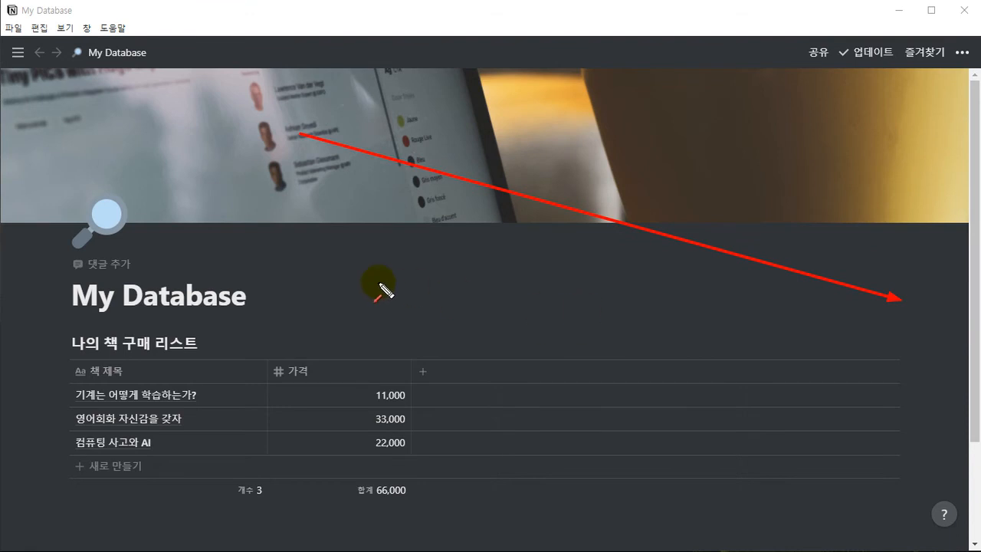
{"action": "mouse_move", "coordinate": [300, 293]}
{"action": "left_mouse_down"}
{"action": "mouse_move", "coordinate": [329, 305]}
{"action": "mouse_move", "coordinate": [460, 300]}
{"action": "mouse_move", "coordinate": [623, 274]}
{"action": "mouse_move", "coordinate": [813, 173]}
{"action": "mouse_move", "coordinate": [862, 105]}
{"action": "left_mouse_up"}
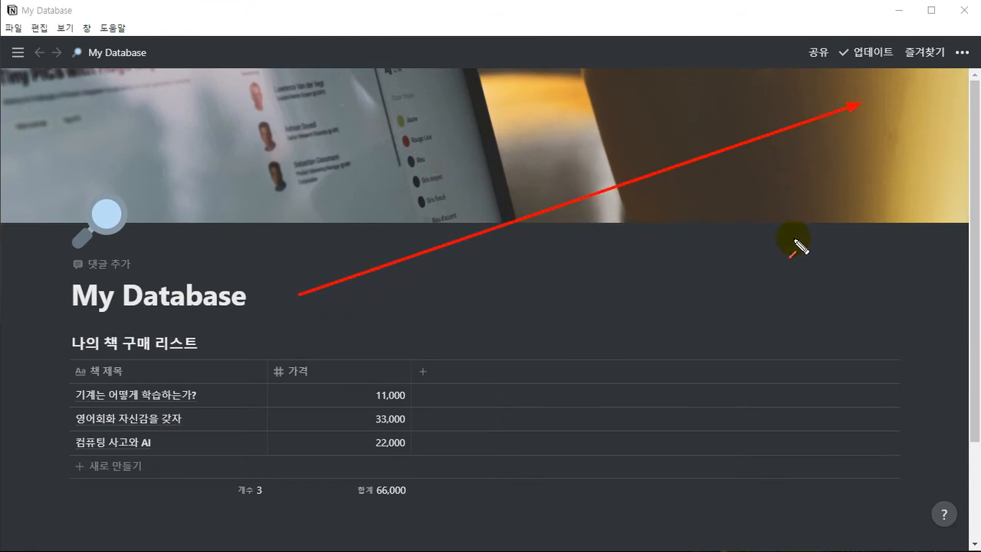
{"action": "key", "text": "Escape"}
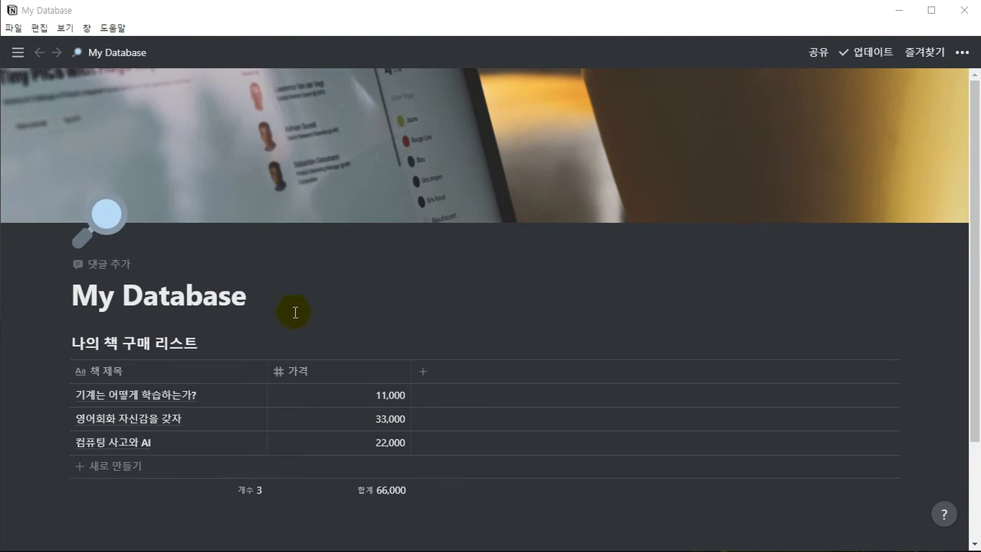
{"action": "left_click", "coordinate": [265, 302]}
{"action": "type", "text": "1 2"}
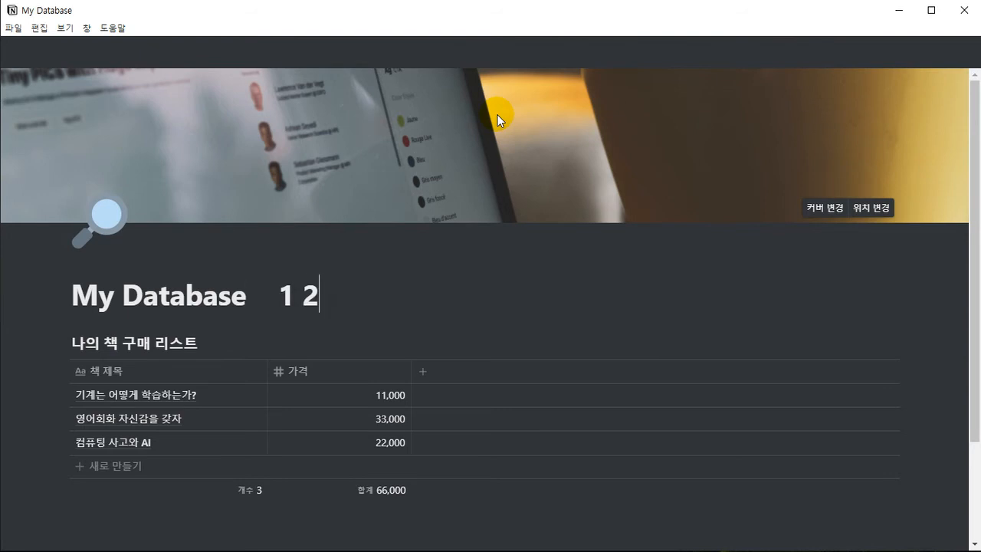
{"action": "type", "text": " 3 4 5 6 7 8 9 10"}
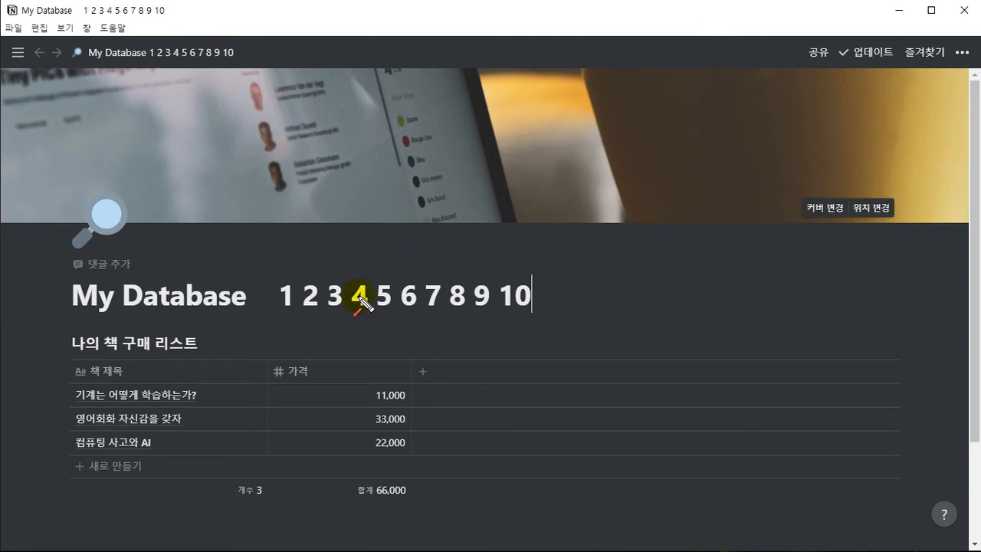
{"action": "mouse_move", "coordinate": [281, 273]}
{"action": "left_mouse_down"}
{"action": "mouse_move", "coordinate": [399, 274]}
{"action": "mouse_move", "coordinate": [527, 229]}
{"action": "left_mouse_up"}
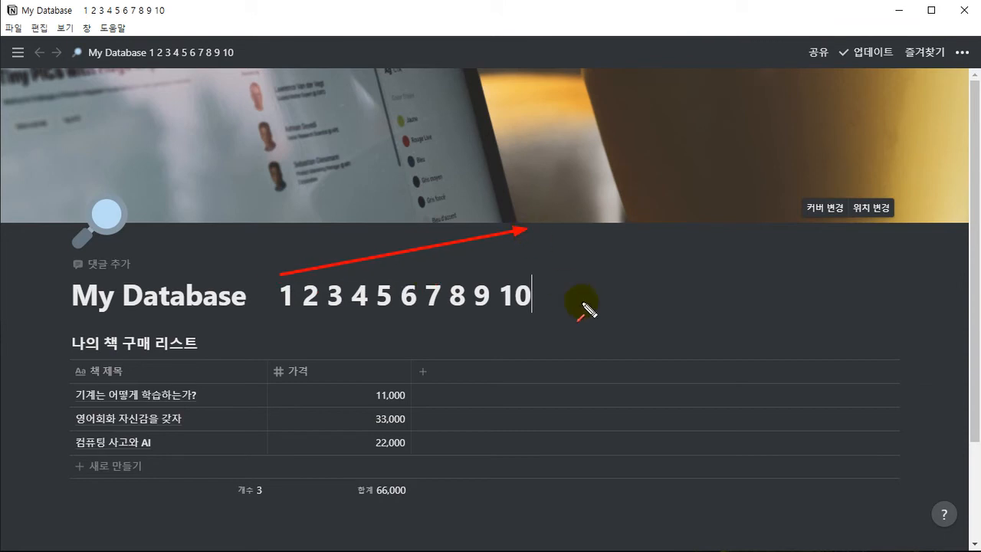
{"action": "key", "text": "Escape"}
{"action": "left_click", "coordinate": [276, 294]}
{"action": "key", "text": "shift+End"}
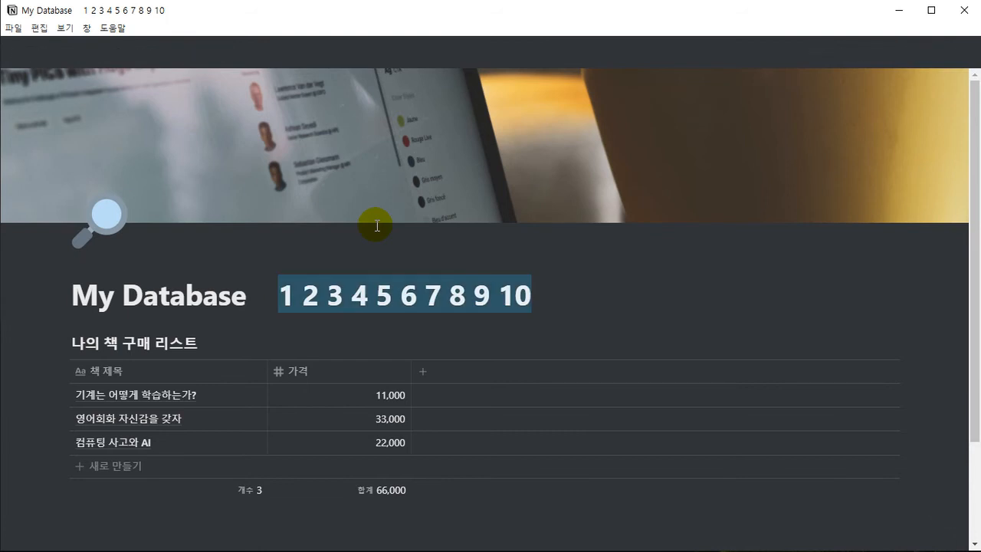
{"action": "type", "text": "10 9 8"}
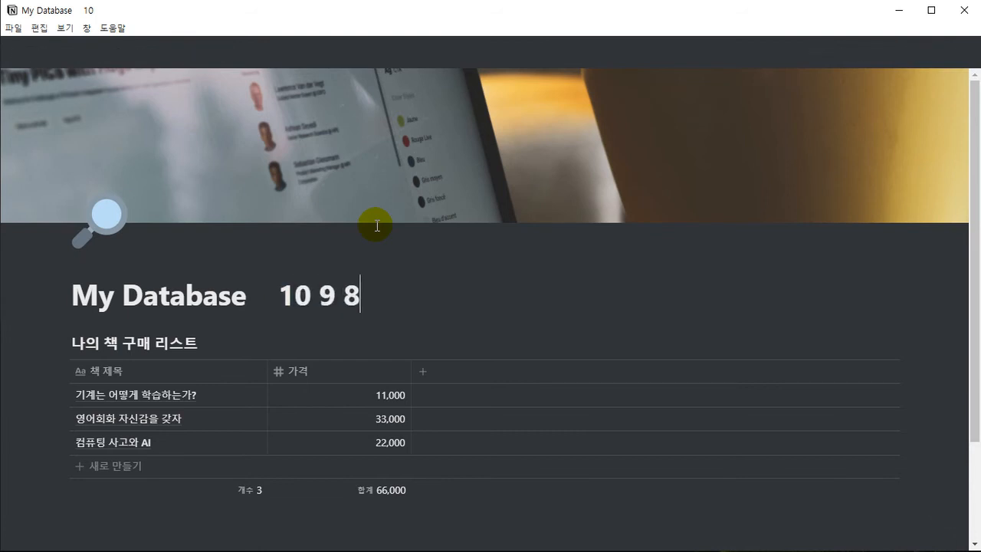
{"action": "type", "text": " 7 6 5 4 3 2 2"}
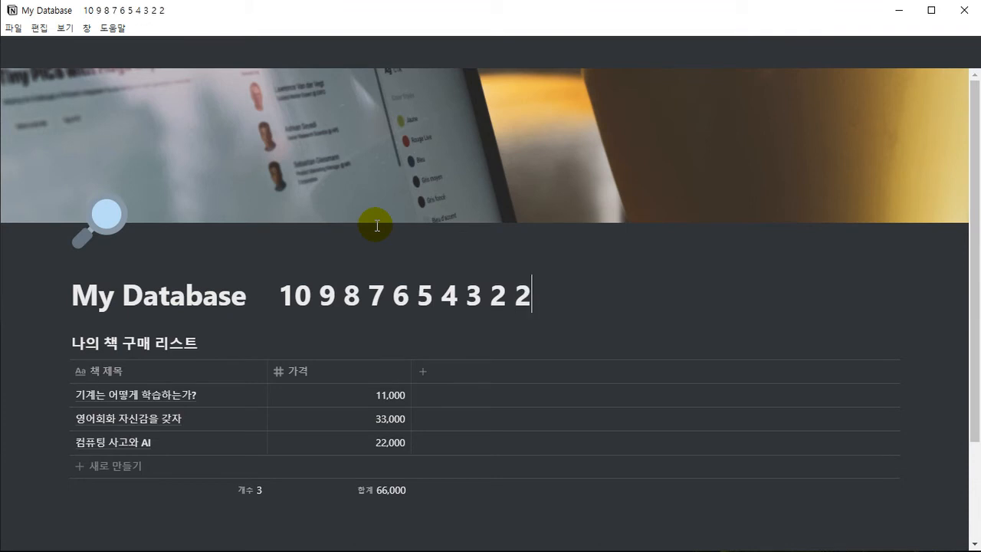
{"action": "key", "text": "BackSpace"}
{"action": "type", "text": "1"}
{"action": "mouse_move", "coordinate": [564, 180]}
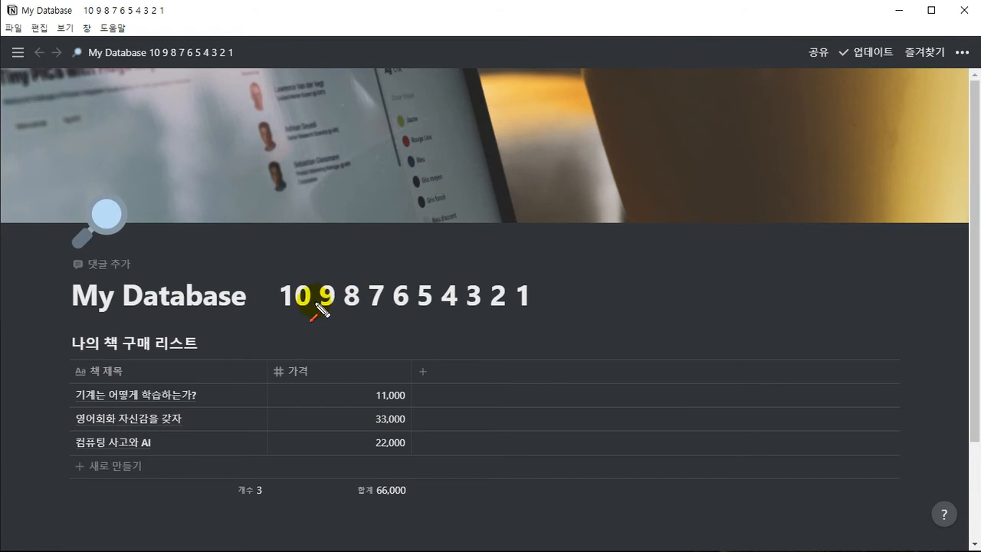
{"action": "left_click_drag", "start_coordinate": [287, 228], "coordinate": [524, 274]}
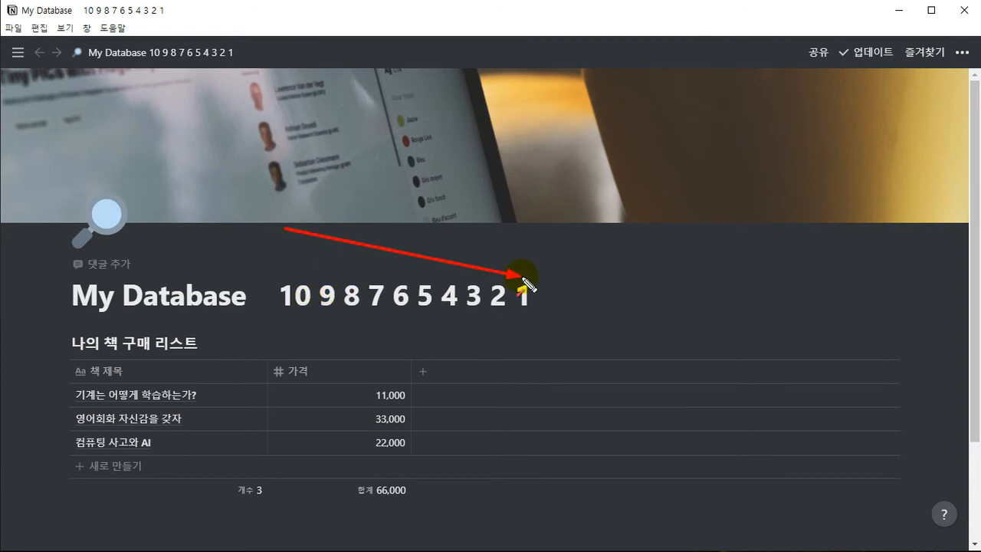
{"action": "key", "text": "Escape"}
- Remove the number sequence and the extra spaces before it from the page title, leaving only "My Database"
{"action": "left_click", "coordinate": [279, 296]}
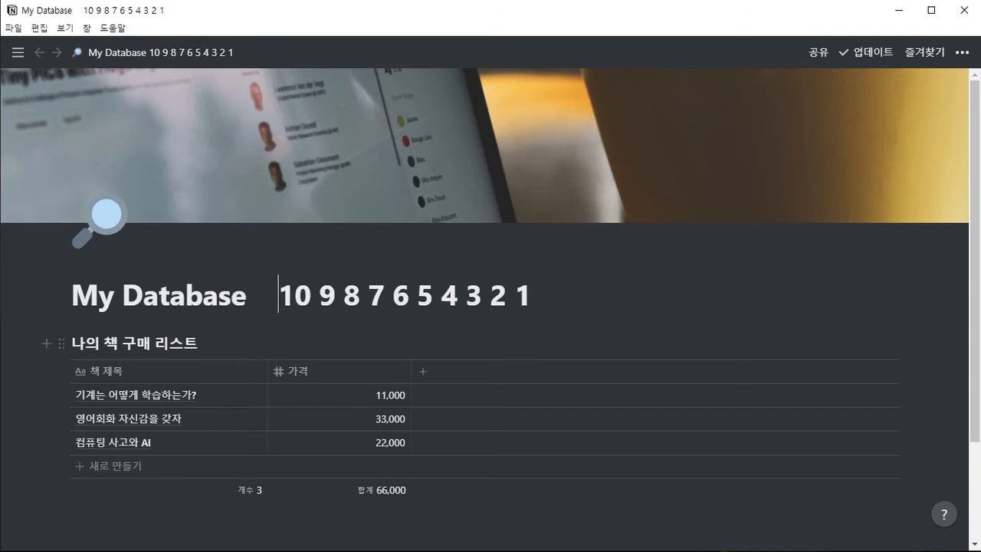
{"action": "key", "text": "Left"}
{"action": "key", "text": "Left"}
{"action": "key", "text": "Left"}
{"action": "key", "text": "Left"}
{"action": "key", "text": "shift+End"}
{"action": "key", "text": "Delete"}
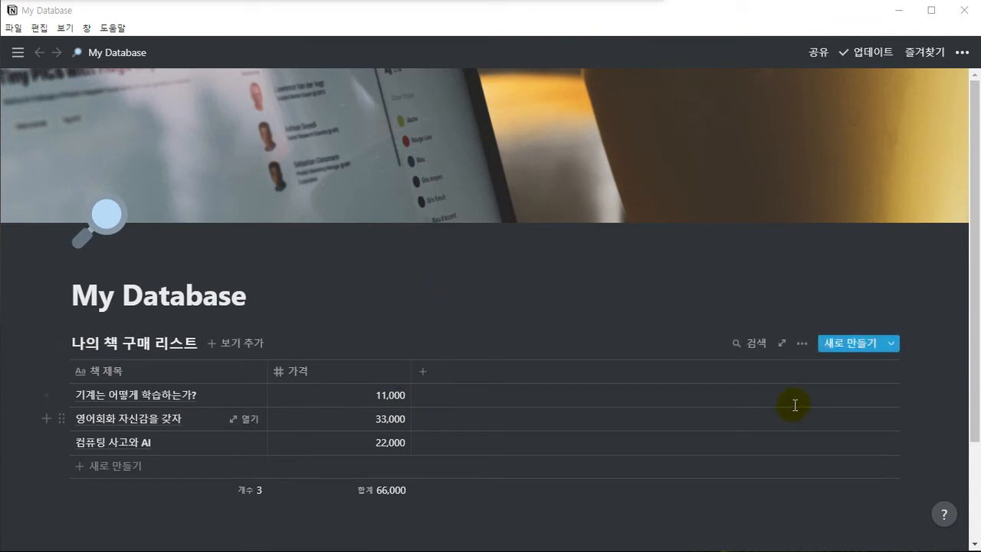
- Open the options of the 책 제목 column and look at its 오름차순 and 내림차순 sort choices
{"action": "left_click", "coordinate": [192, 376]}
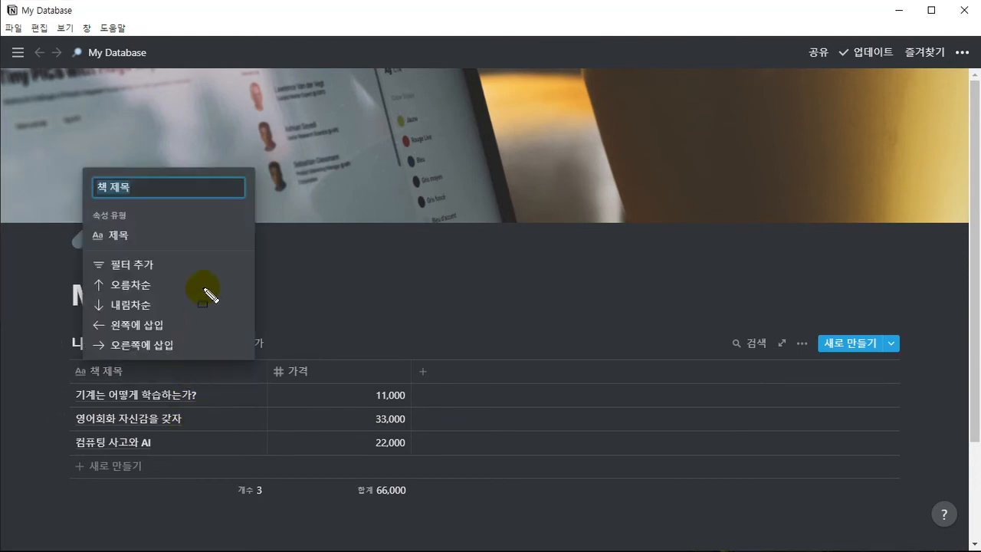
{"action": "left_click_drag", "start_coordinate": [81, 273], "coordinate": [172, 316]}
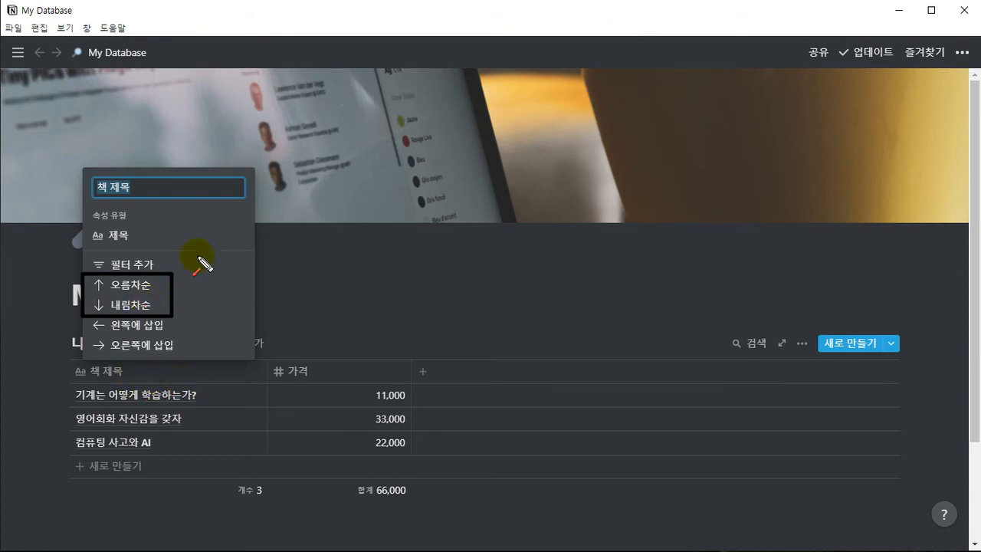
{"action": "left_click_drag", "start_coordinate": [202, 253], "coordinate": [183, 266]}
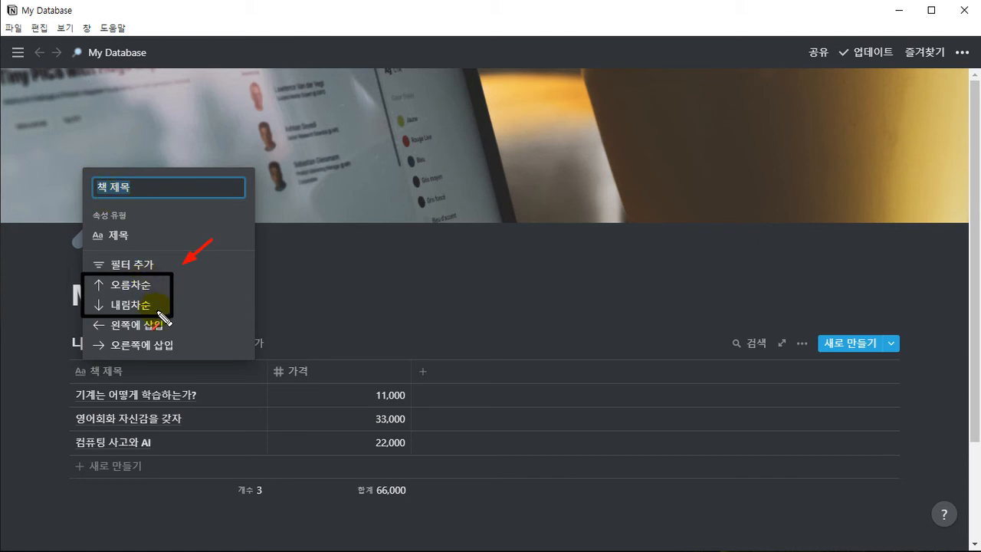
{"action": "key", "text": "Escape"}
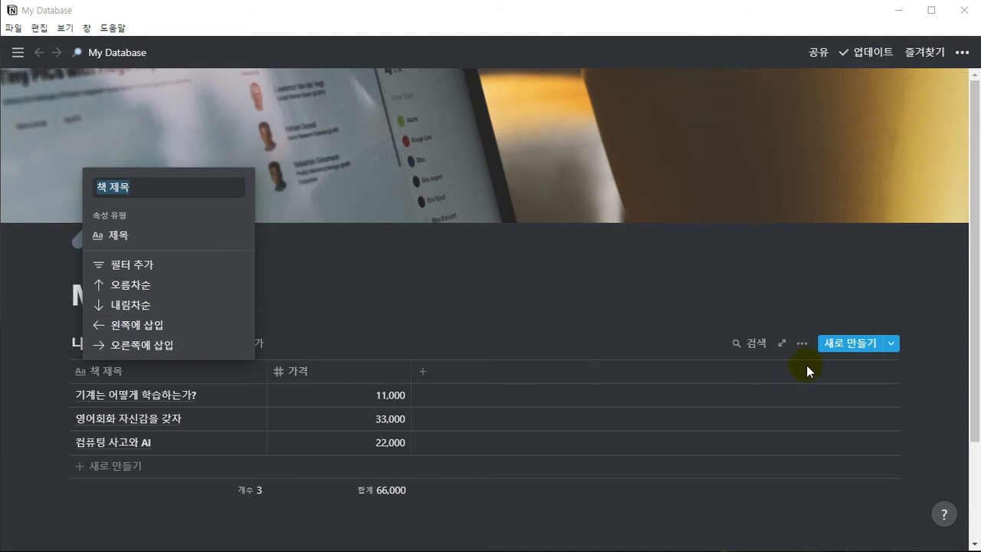
- Open the 정렬 settings of the 나의 책 구매 리스트 table to view them, and close them without adding a sort
{"action": "left_click", "coordinate": [801, 345]}
{"action": "left_click", "coordinate": [801, 346]}
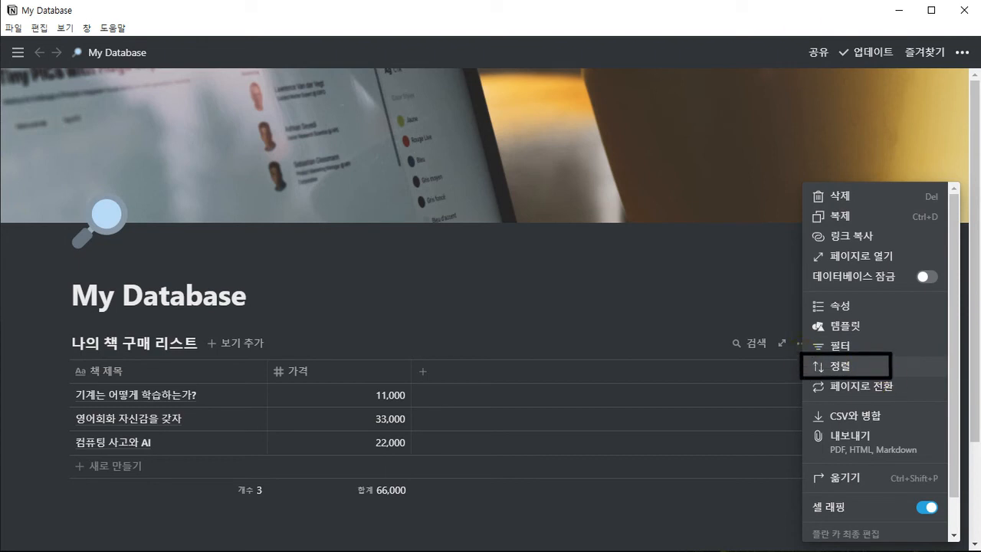
{"action": "left_click_drag", "start_coordinate": [747, 415], "coordinate": [794, 389]}
{"action": "left_click", "coordinate": [856, 369]}
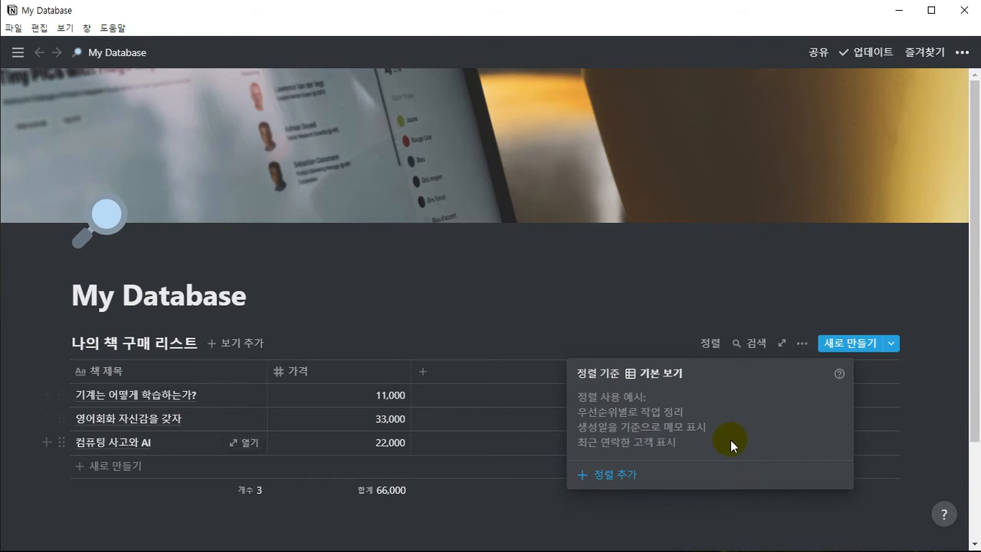
{"action": "left_click", "coordinate": [346, 292]}
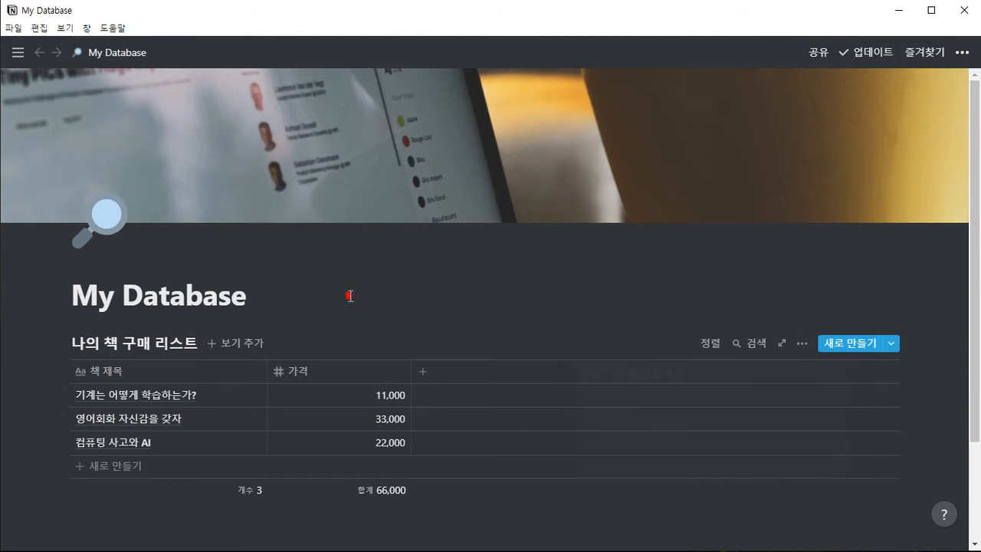
- Compare the two places to set up sorting: the table's 정렬 settings and the 책 제목 column's own options
{"action": "left_click", "coordinate": [805, 345]}
{"action": "left_click", "coordinate": [857, 370]}
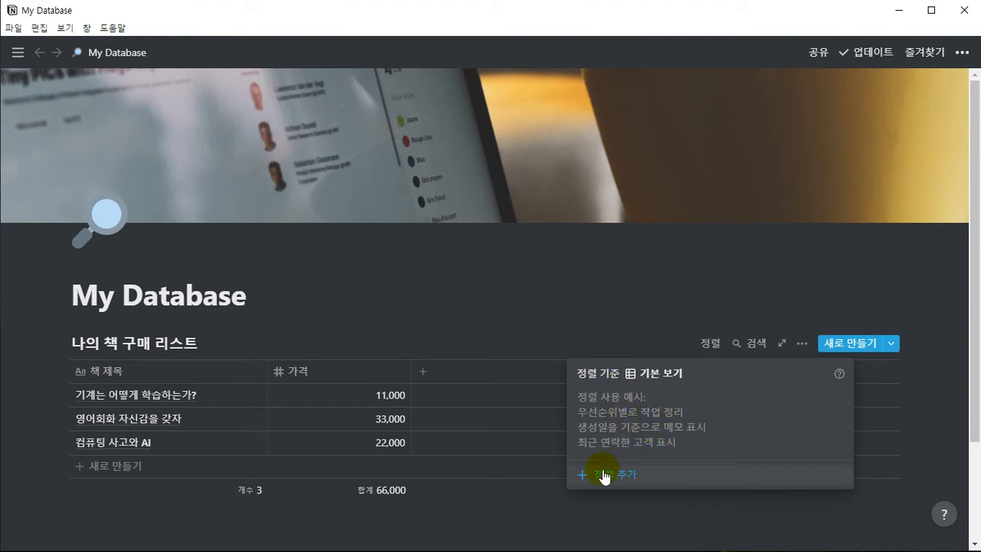
{"action": "left_click", "coordinate": [308, 303]}
{"action": "left_click", "coordinate": [208, 370]}
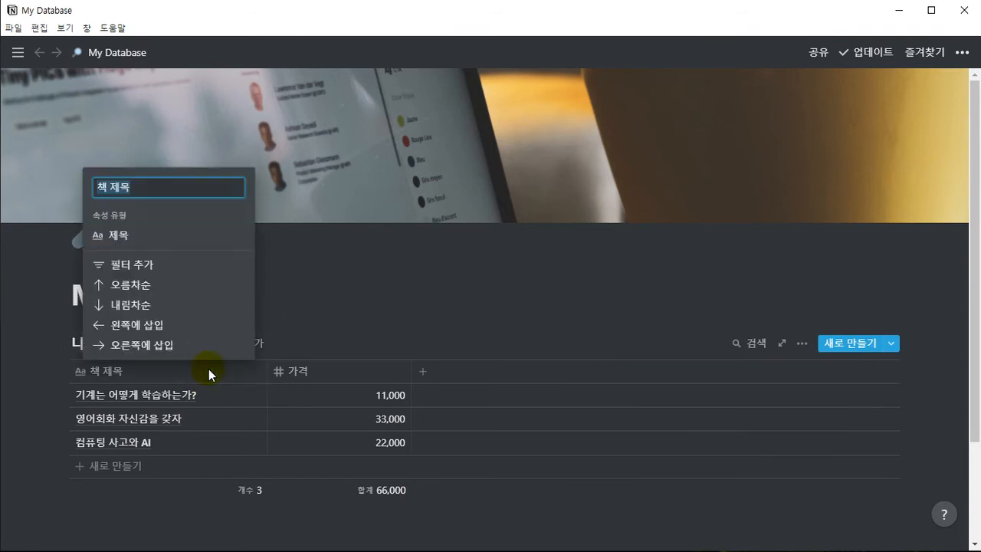
{"action": "left_click", "coordinate": [337, 287]}
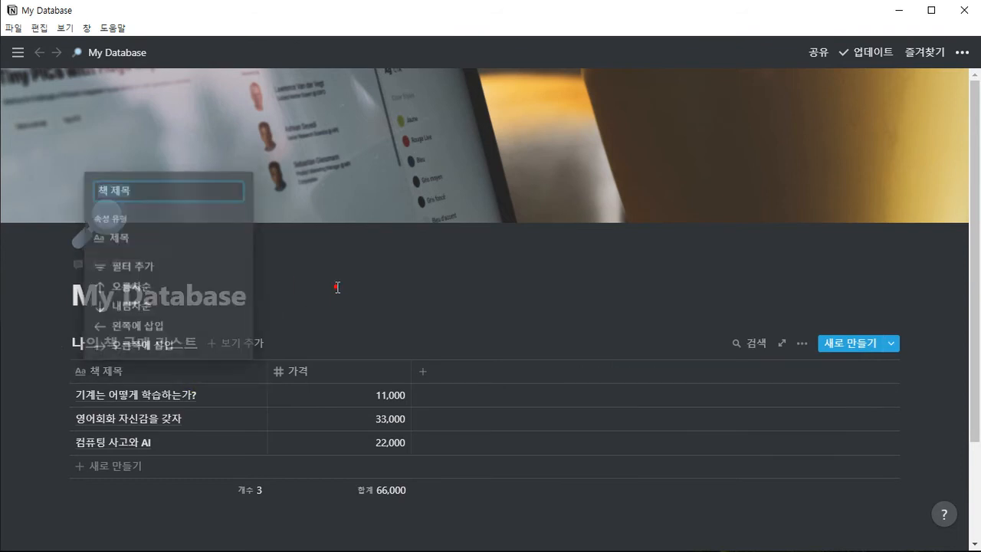
- Sort the book table by 책 제목 in descending order (내림차순), and remove that sort again
{"action": "left_click", "coordinate": [170, 373]}
{"action": "left_click", "coordinate": [139, 304]}
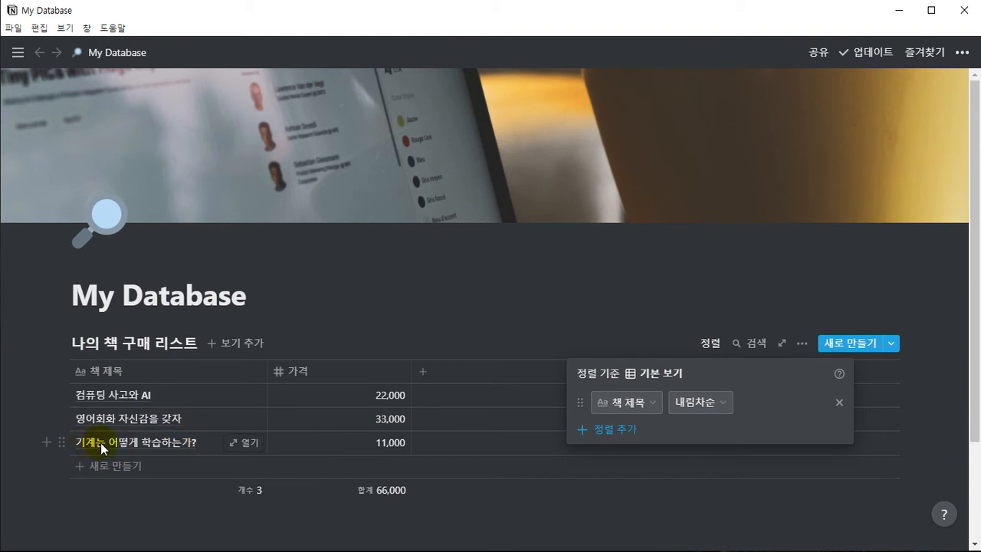
{"action": "left_click", "coordinate": [839, 402]}
{"action": "left_click", "coordinate": [318, 275]}
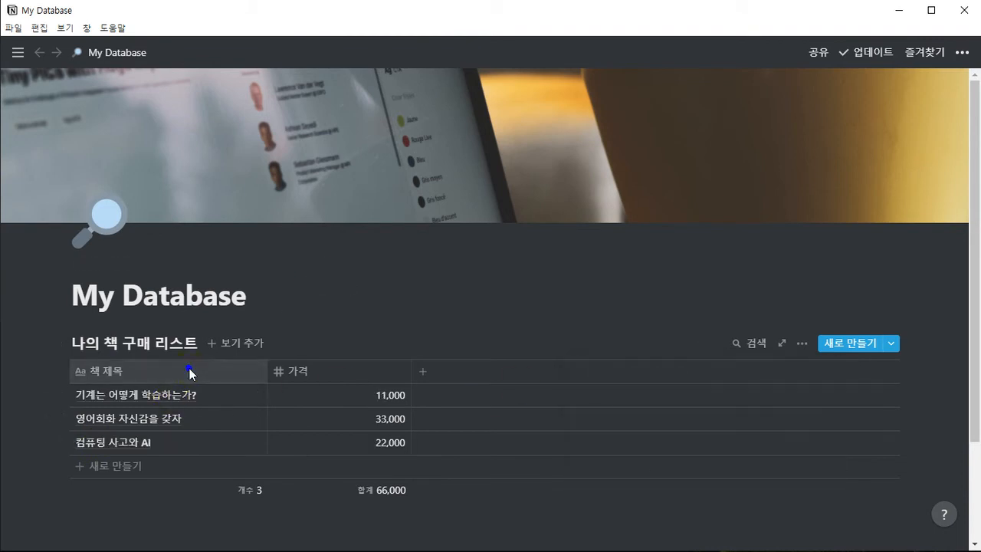
- Sort the book table by 책 제목 in ascending order (오름차순), and delete the sort rule
{"action": "left_click", "coordinate": [174, 368]}
{"action": "left_click", "coordinate": [150, 286]}
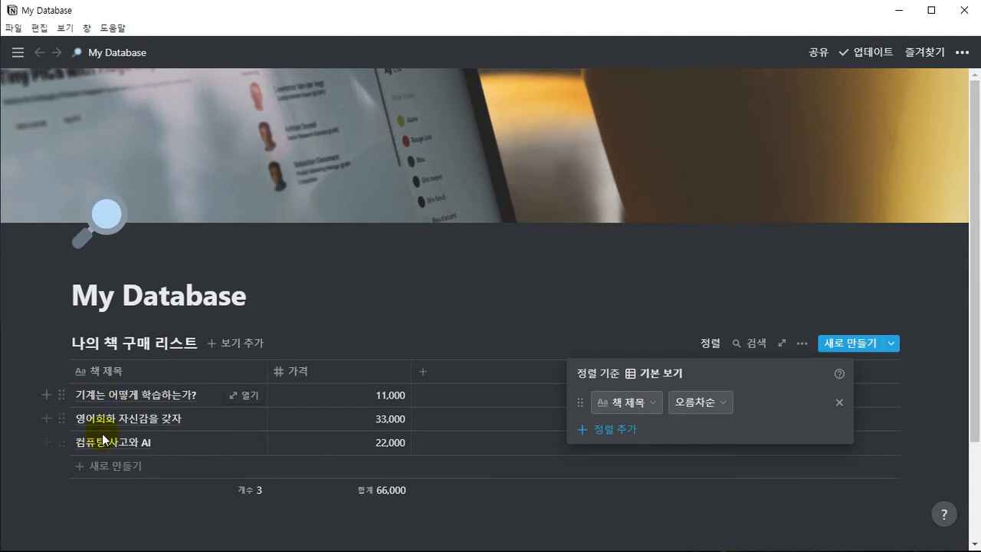
{"action": "left_click", "coordinate": [840, 402]}
{"action": "left_click", "coordinate": [347, 311]}
{"action": "left_click", "coordinate": [303, 302]}
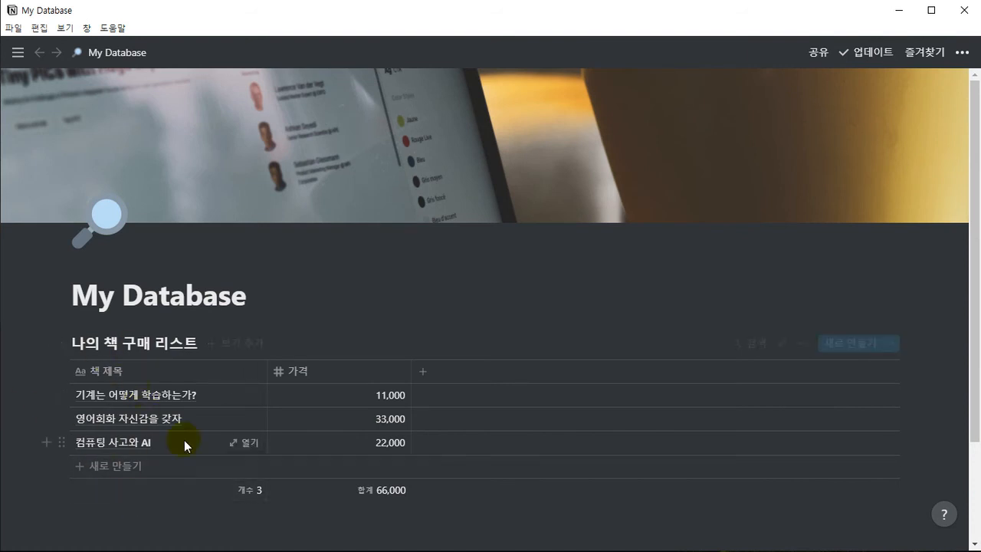
- Apply a descending sort (내림차순) on the 책 제목 column of the 나의 책 구매 리스트 table
{"action": "left_click", "coordinate": [171, 366]}
{"action": "left_click", "coordinate": [132, 305]}
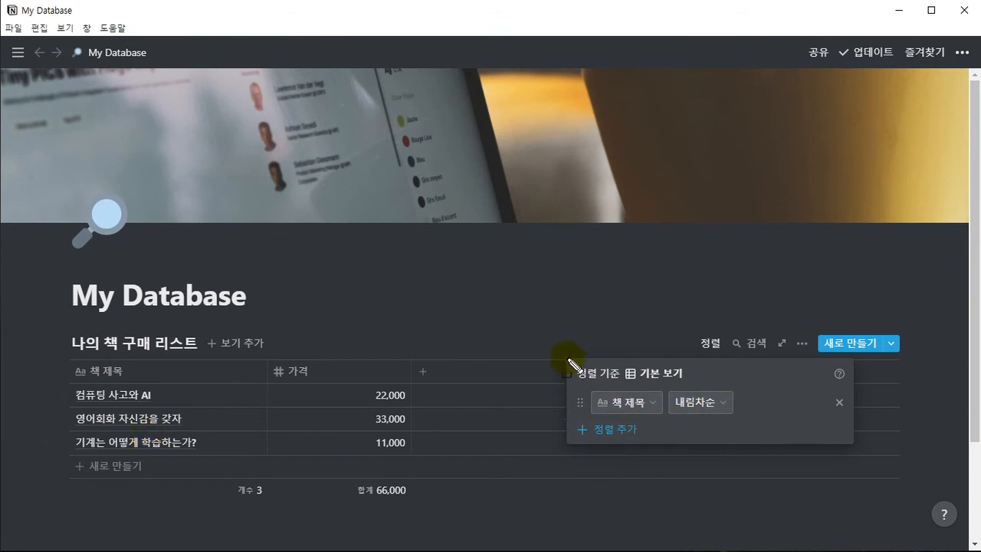
{"action": "mouse_move", "coordinate": [570, 361]}
{"action": "left_mouse_down"}
{"action": "mouse_move", "coordinate": [841, 437]}
{"action": "mouse_move", "coordinate": [860, 452]}
{"action": "left_mouse_up"}
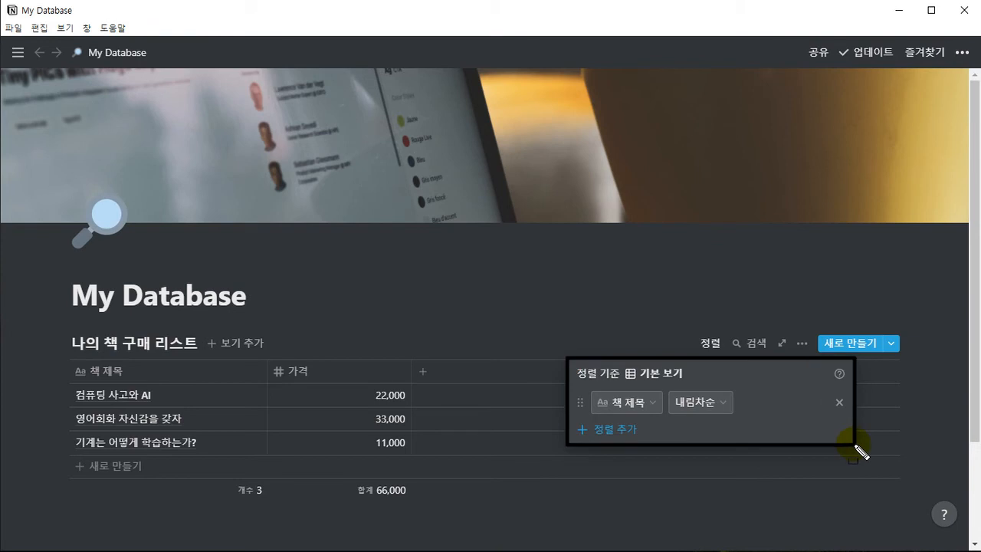
{"action": "left_click_drag", "start_coordinate": [868, 507], "coordinate": [835, 455]}
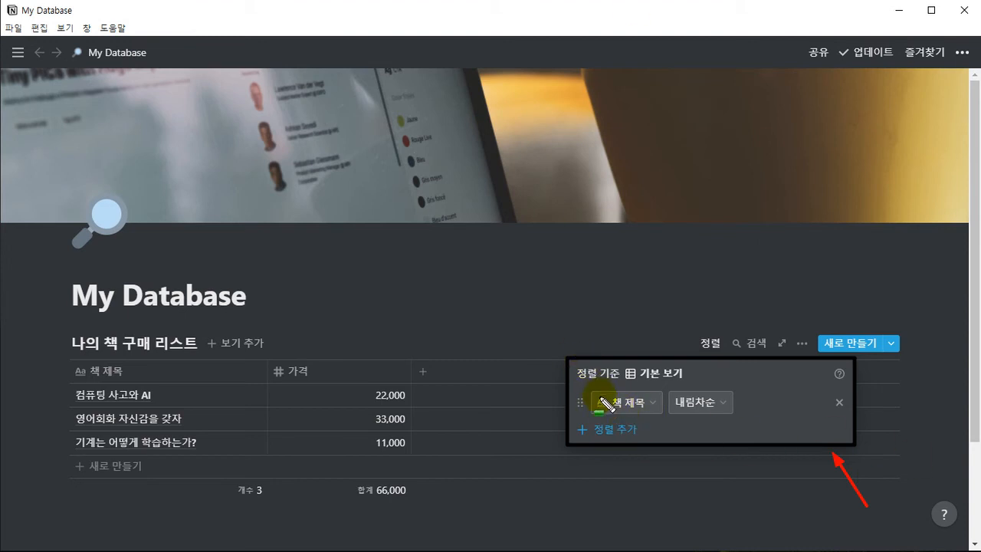
{"action": "left_click_drag", "start_coordinate": [76, 361], "coordinate": [126, 383]}
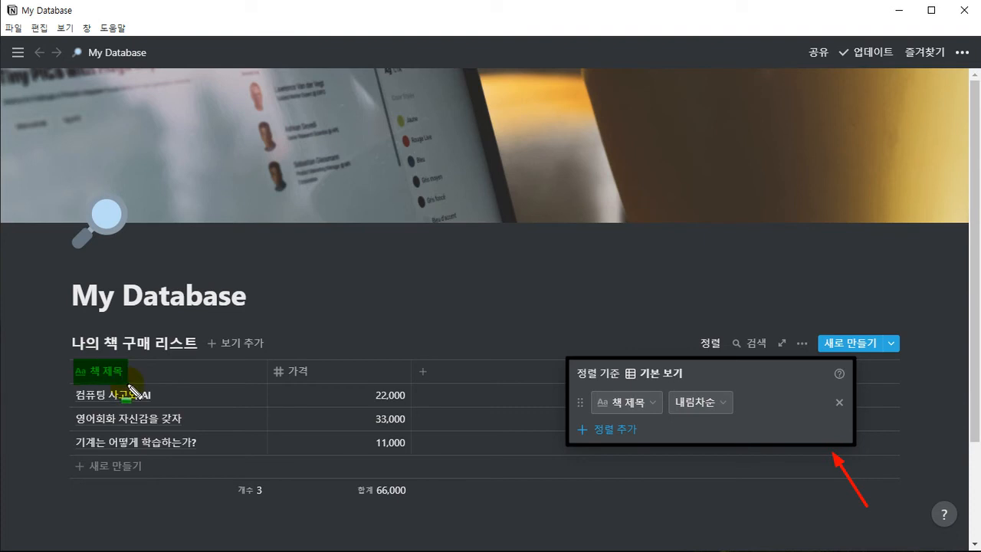
- Review the property choices of the 책 제목 sort rule, and delete the rule from the table
{"action": "left_click_drag", "start_coordinate": [593, 389], "coordinate": [661, 414]}
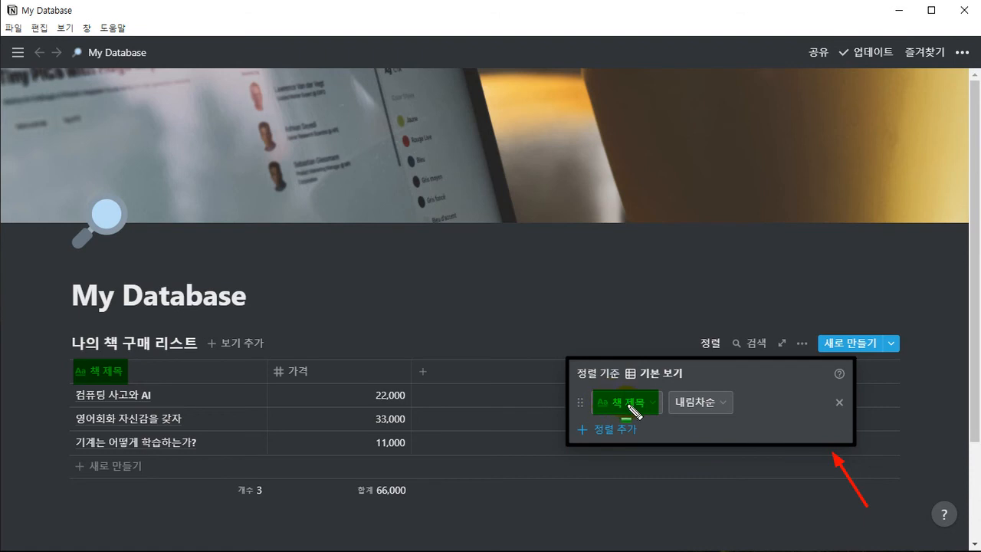
{"action": "key", "text": "Escape"}
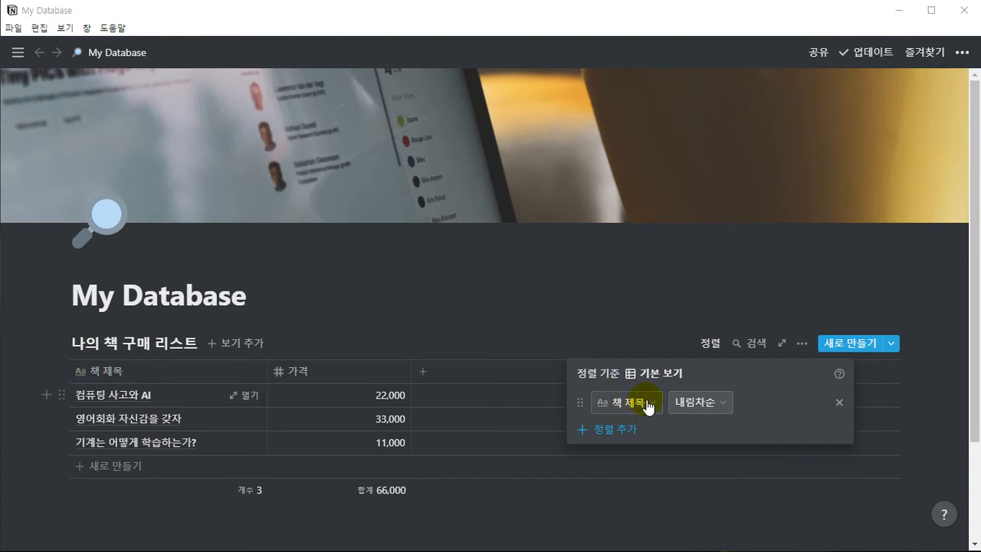
{"action": "left_click", "coordinate": [629, 406]}
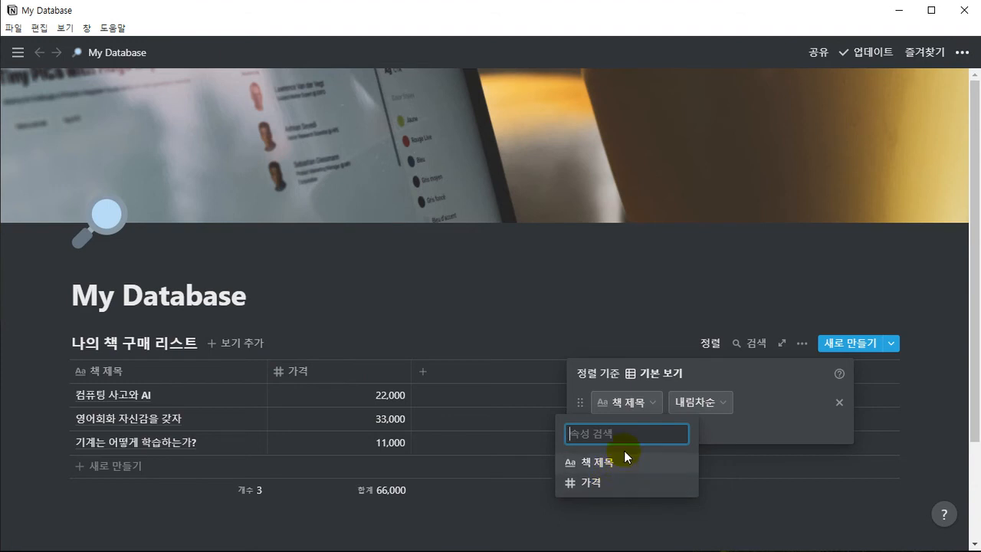
{"action": "left_click", "coordinate": [617, 400]}
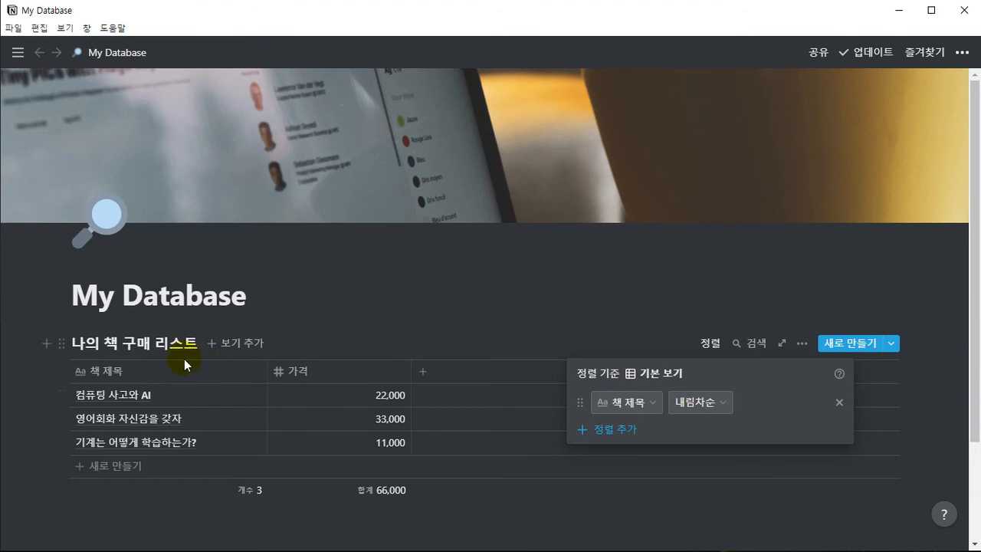
{"action": "left_click", "coordinate": [839, 402]}
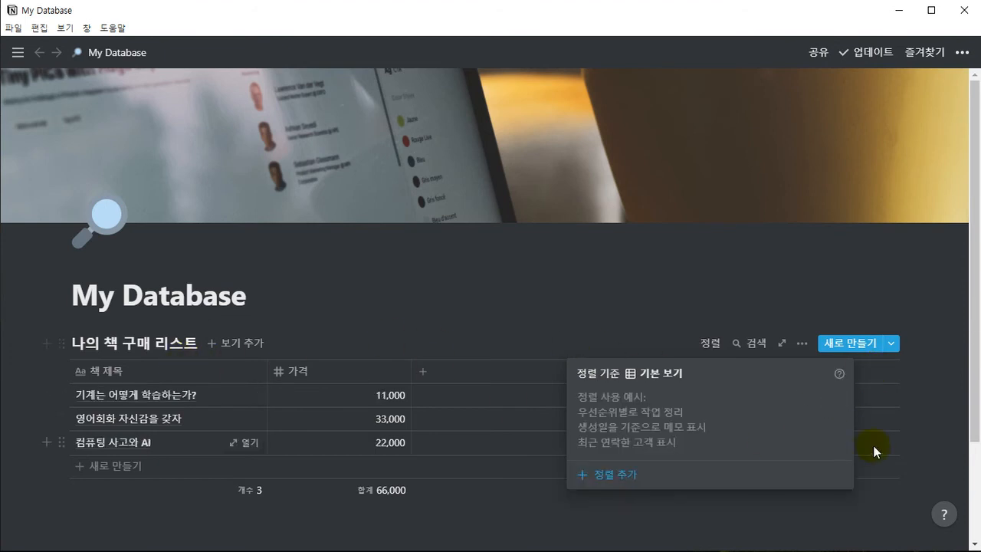
{"action": "left_click", "coordinate": [321, 294]}
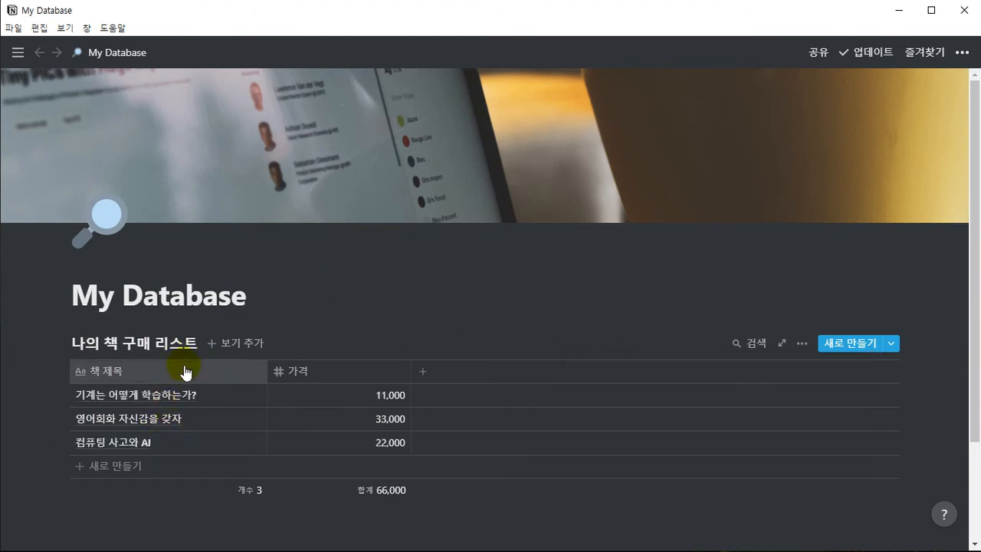
- Sort the book table in descending order (내림차순) from the 책 제목 column's options, and delete that sort rule
{"action": "left_click", "coordinate": [184, 371]}
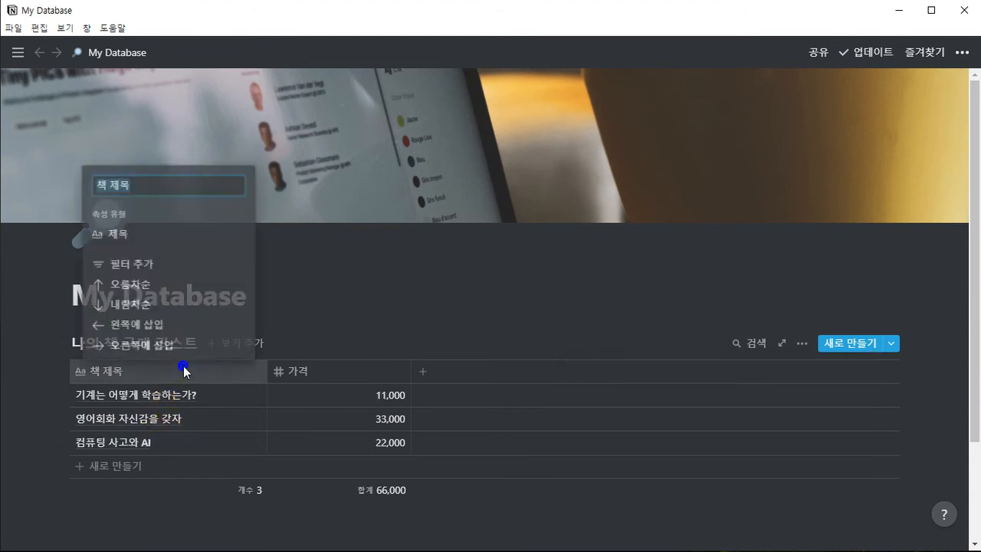
{"action": "left_click", "coordinate": [137, 306]}
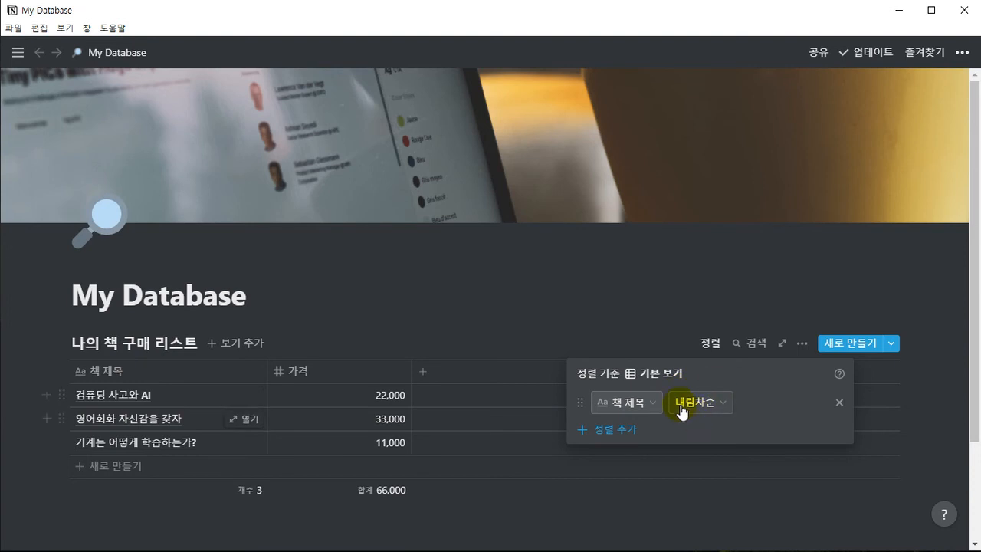
{"action": "left_click", "coordinate": [840, 403]}
{"action": "left_click", "coordinate": [412, 309]}
- Sort the book table in ascending order (오름차순) from the 책 제목 column's options, and delete that sort rule
{"action": "left_click", "coordinate": [213, 368]}
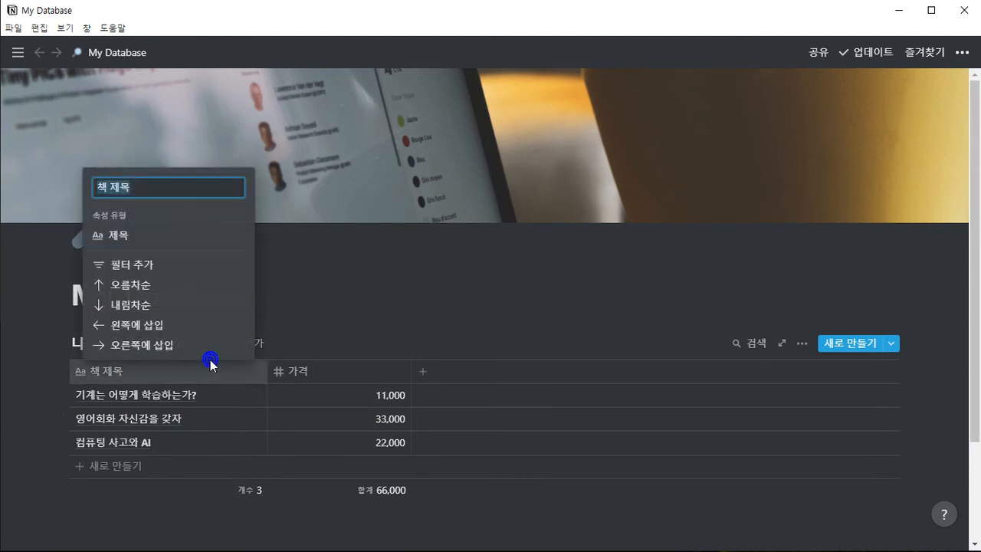
{"action": "left_click", "coordinate": [137, 285]}
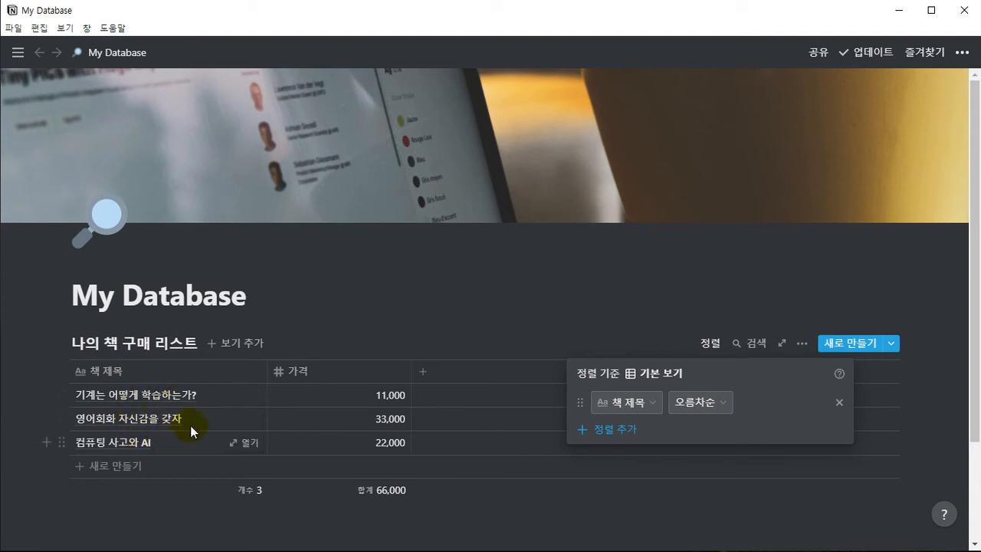
{"action": "left_click", "coordinate": [839, 403]}
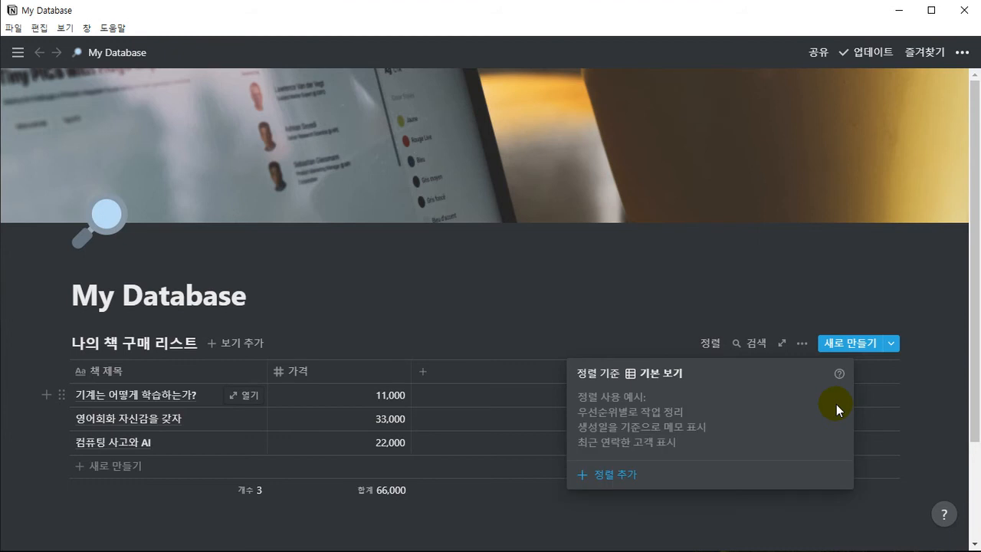
{"action": "left_click", "coordinate": [334, 306]}
- Append "가 나 다 라 마 바 사 ..." to the page title My Database
{"action": "left_click", "coordinate": [305, 304]}
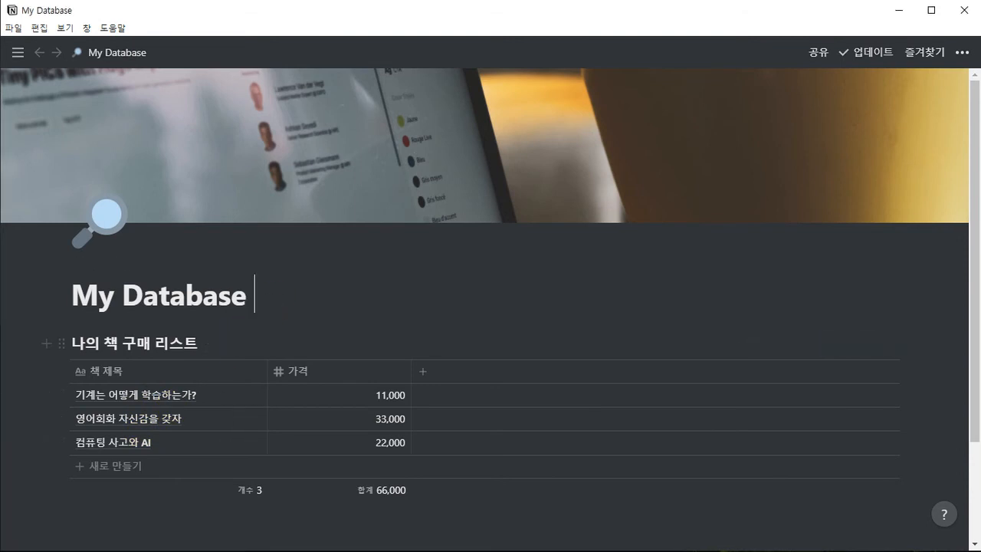
{"action": "type", "text": "r"}
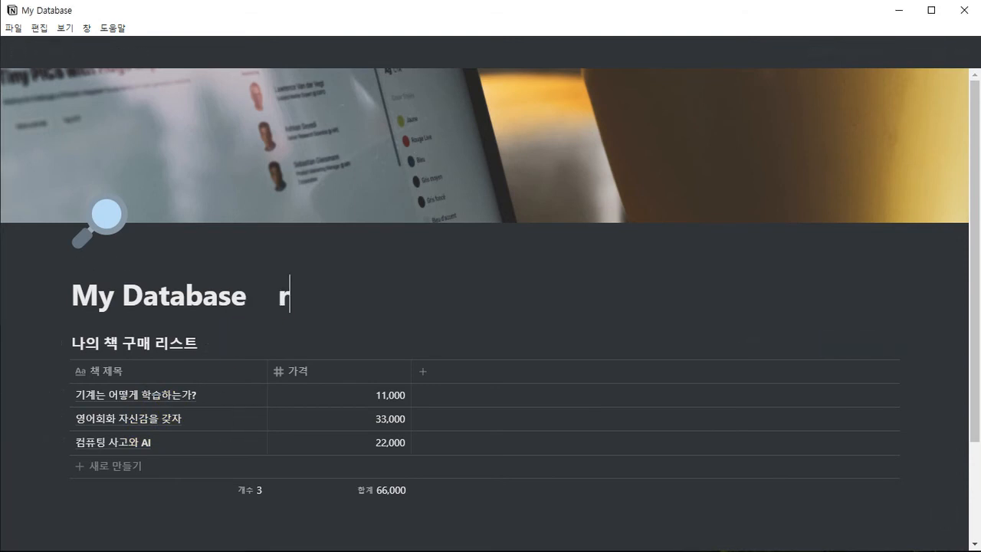
{"action": "key", "text": "BackSpace"}
{"action": "type", "text": "가 나 다 라 마"}
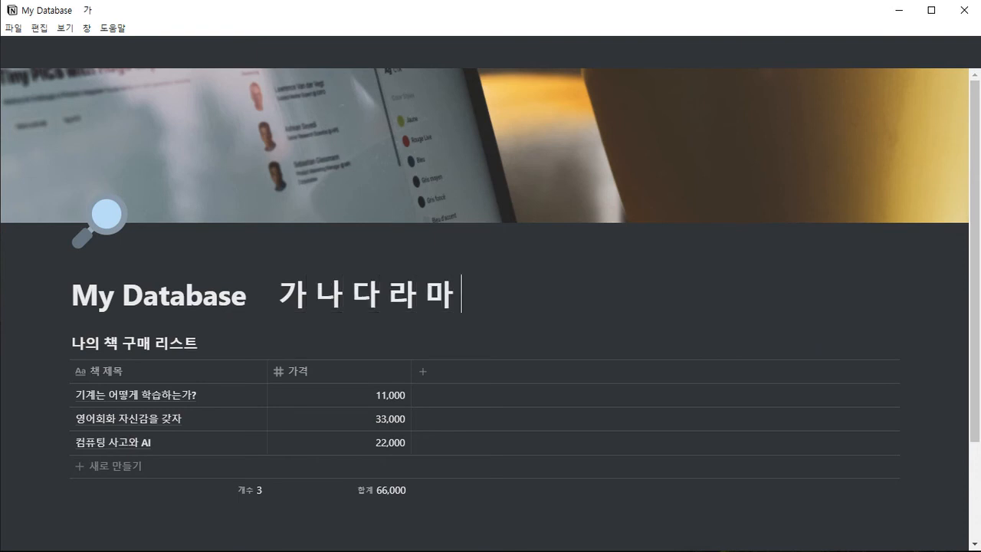
{"action": "type", "text": " 바 사 ..."}
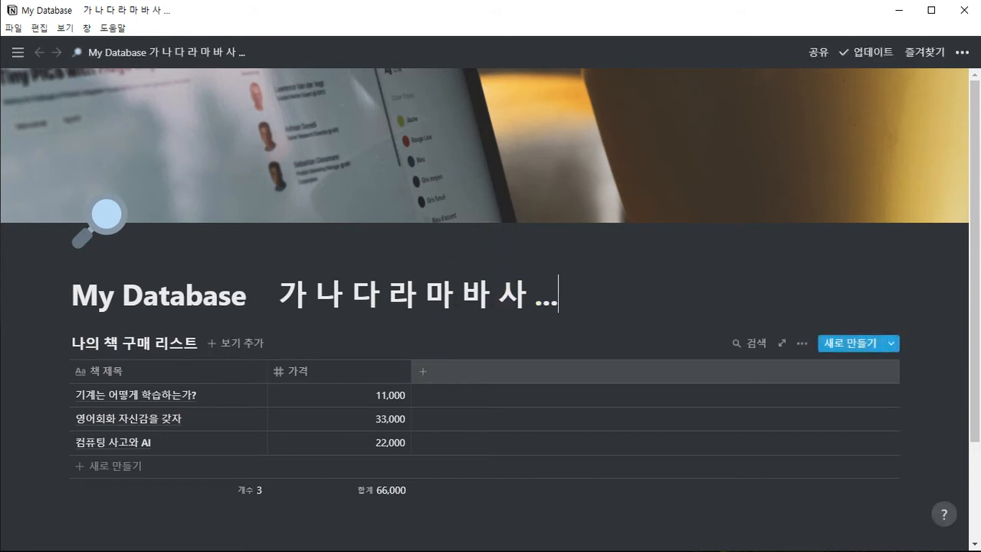
{"action": "mouse_move", "coordinate": [275, 266]}
{"action": "left_mouse_down"}
{"action": "mouse_move", "coordinate": [475, 251]}
{"action": "mouse_move", "coordinate": [525, 237]}
{"action": "left_mouse_up"}
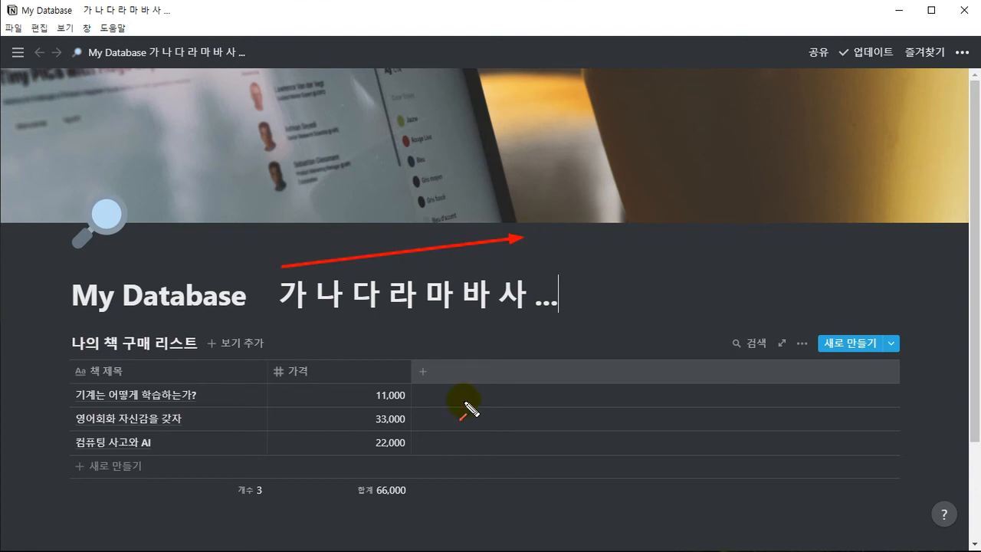
- Replace the book title in the table's first row with 가
{"action": "left_click", "coordinate": [123, 395]}
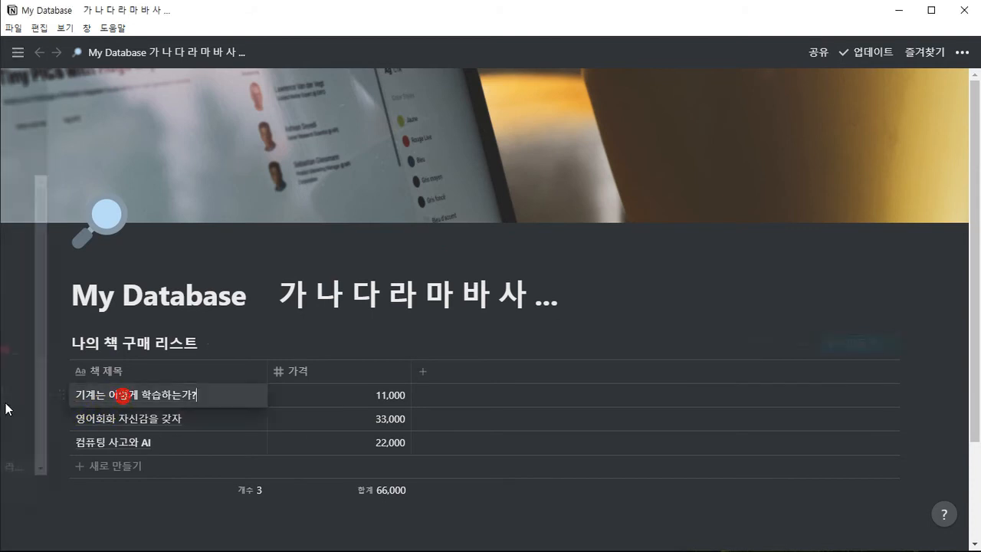
{"action": "mouse_move", "coordinate": [6, 409]}
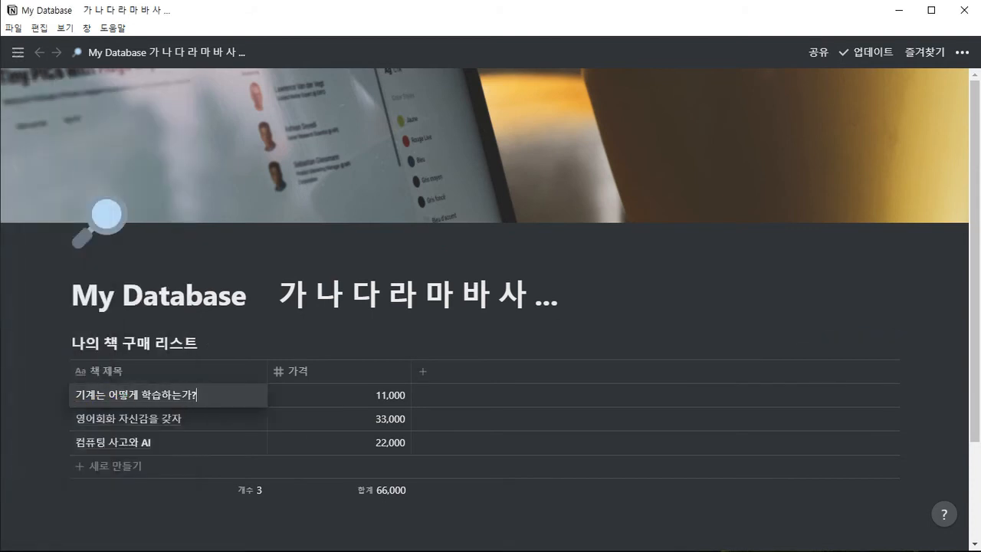
{"action": "key", "text": "ctrl+a"}
{"action": "type", "text": "개"}
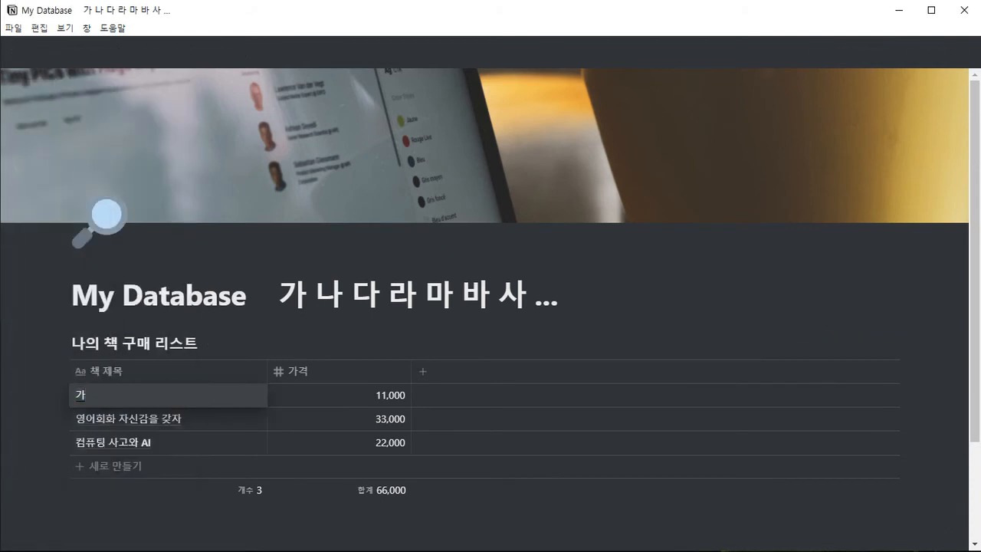
{"action": "key", "text": "Return"}
- Replace the book title in the table's second row with 나
{"action": "key", "text": "Return"}
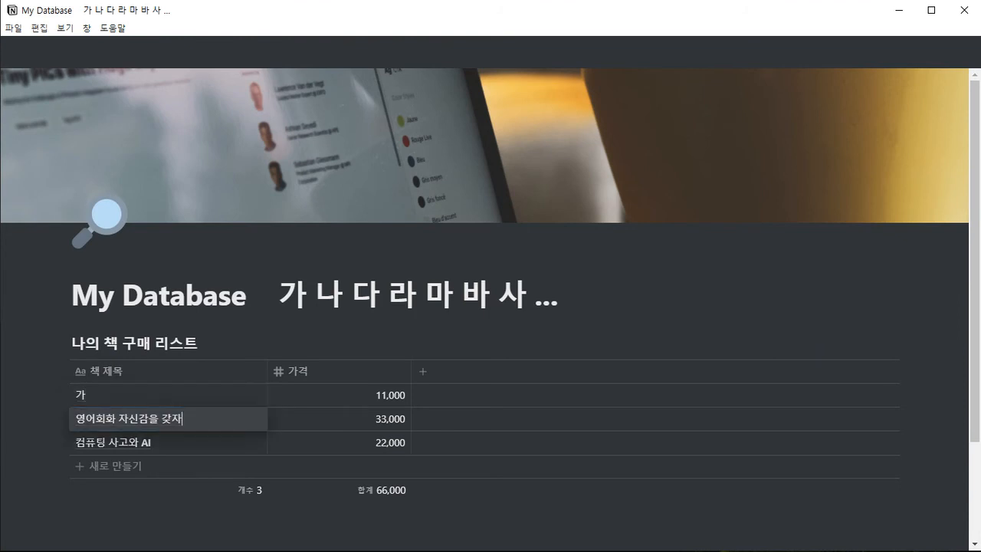
{"action": "key", "text": "ctrl+a"}
{"action": "type", "text": "내"}
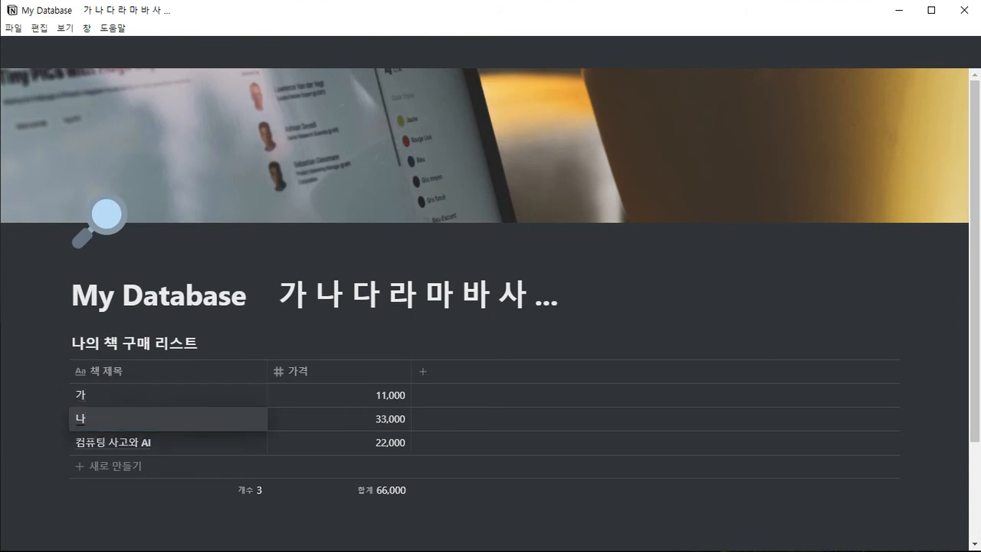
{"action": "key", "text": "Return"}
- Select and deselect the full text of the third row's book title several times
{"action": "key", "text": "Return"}
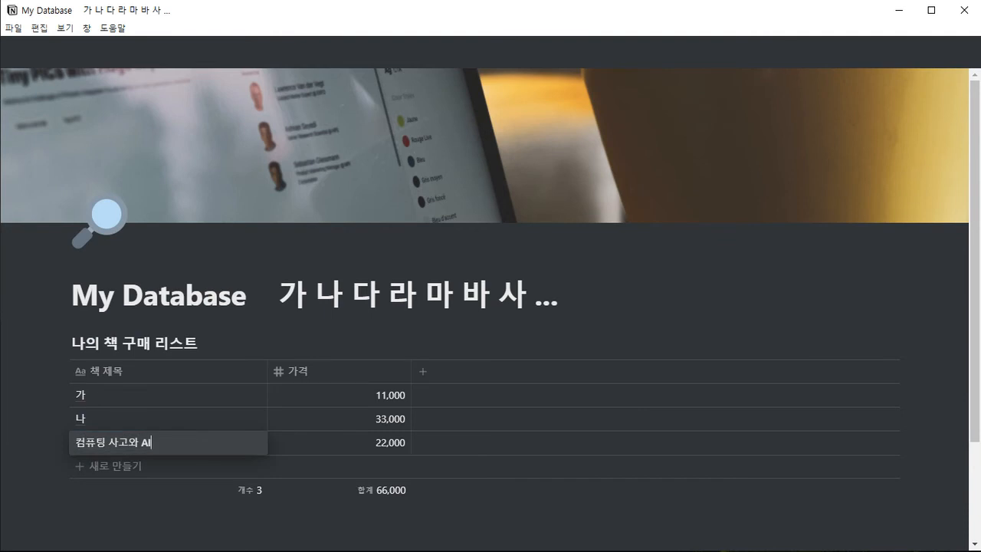
{"action": "key", "text": "ctrl+a"}
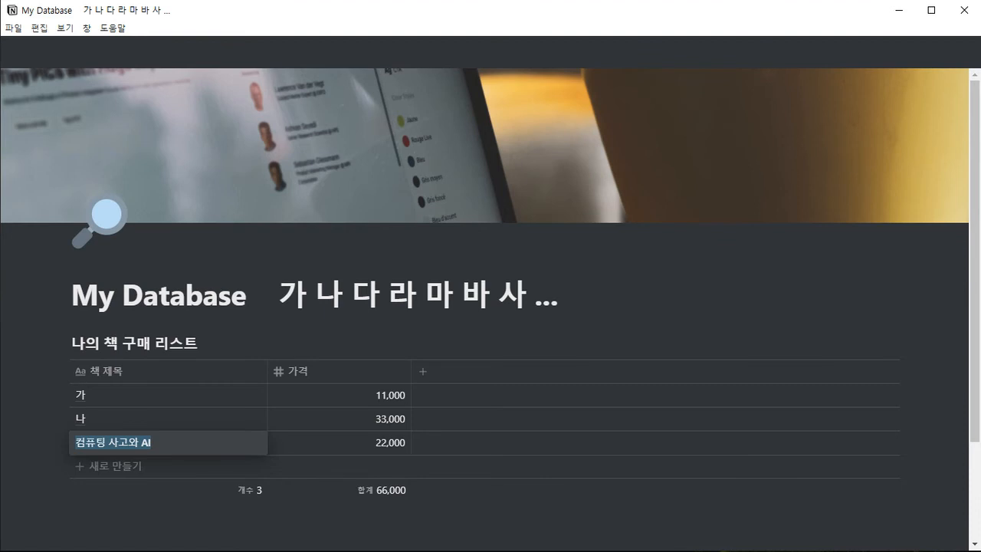
{"action": "key", "text": "Right"}
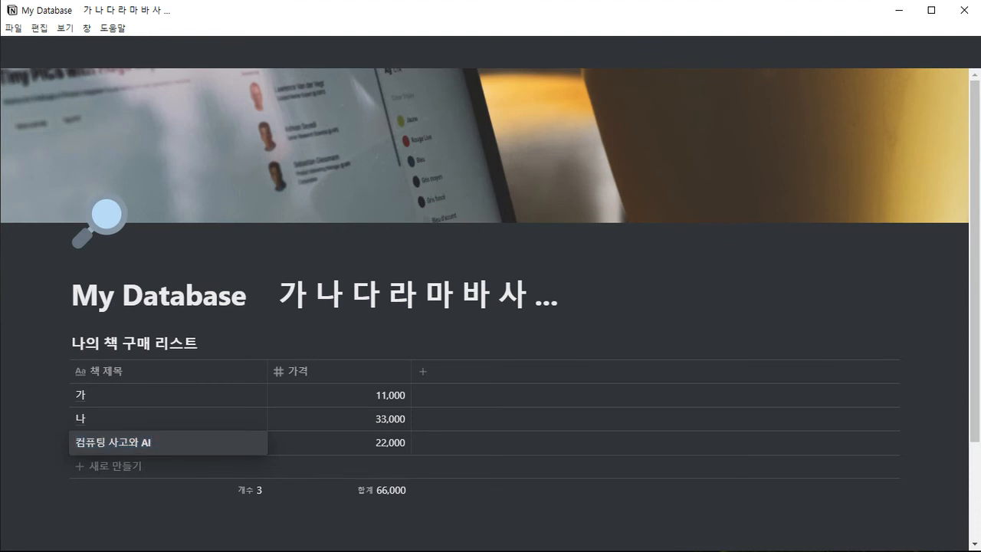
{"action": "key", "text": "ctrl+a"}
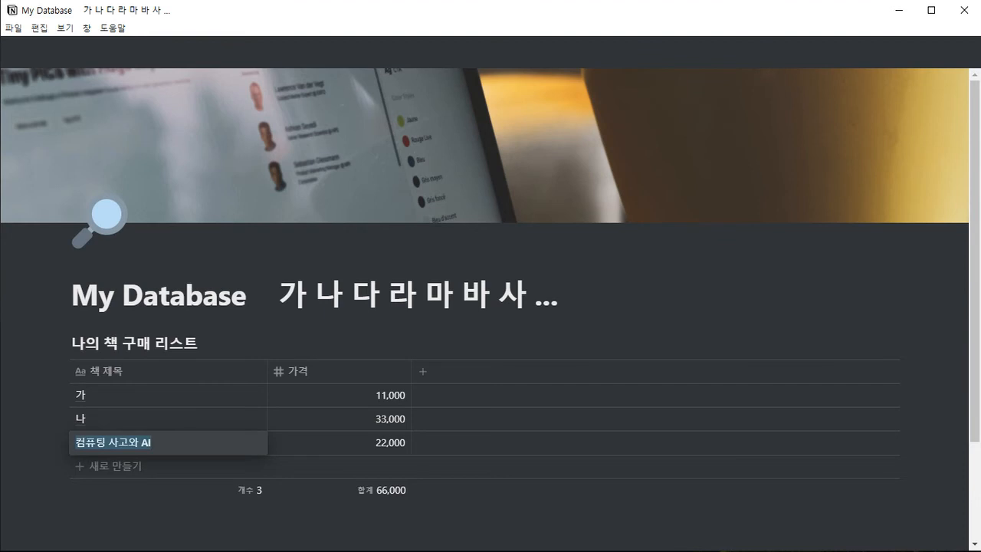
{"action": "key", "text": "Right"}
{"action": "key", "text": "ctrl+a"}
{"action": "key", "text": "Right"}
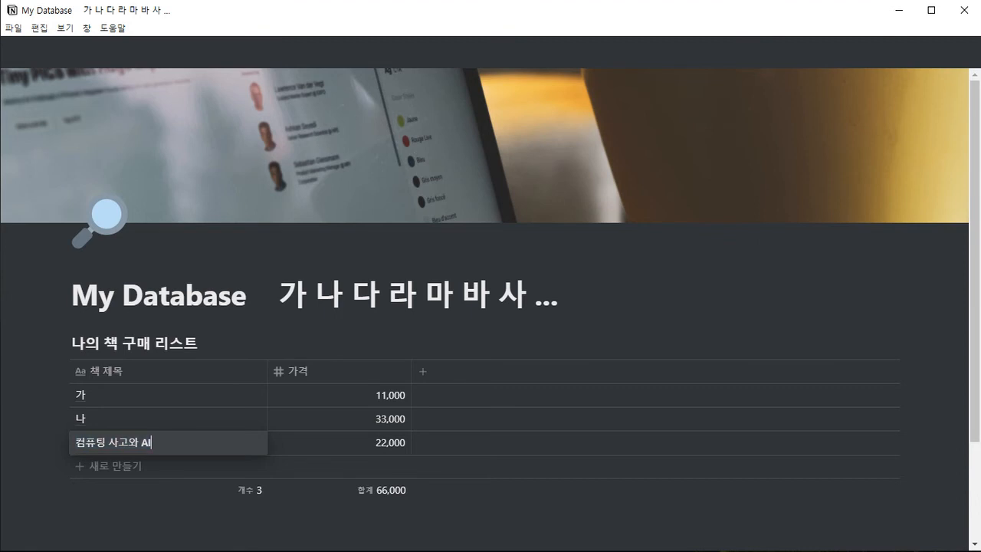
{"action": "mouse_move", "coordinate": [169, 458]}
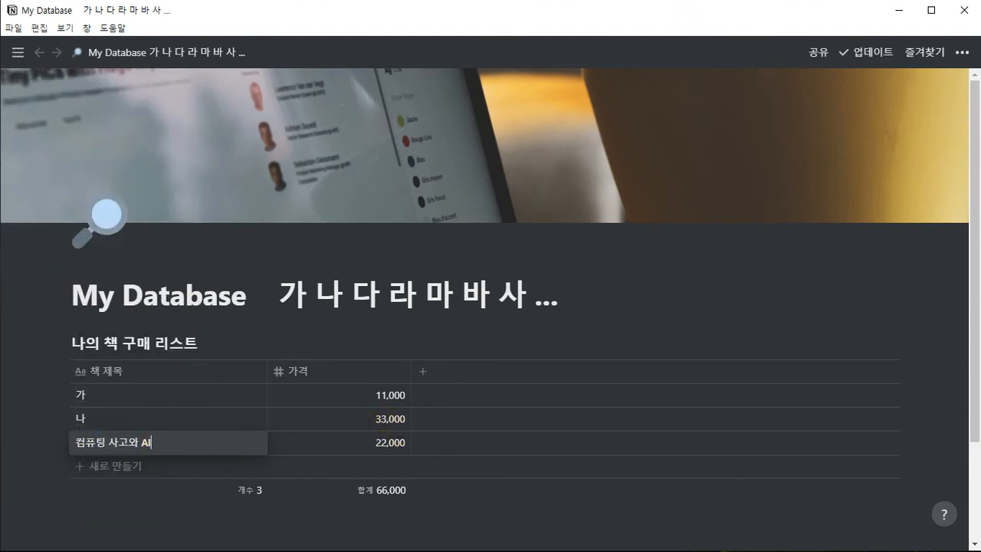
{"action": "mouse_move", "coordinate": [318, 492]}
{"action": "left_mouse_down"}
{"action": "mouse_move", "coordinate": [310, 508]}
{"action": "mouse_move", "coordinate": [335, 507]}
{"action": "mouse_move", "coordinate": [341, 494]}
{"action": "mouse_move", "coordinate": [357, 507]}
{"action": "mouse_move", "coordinate": [368, 502]}
{"action": "mouse_move", "coordinate": [361, 495]}
{"action": "mouse_move", "coordinate": [371, 506]}
{"action": "mouse_move", "coordinate": [405, 503]}
{"action": "mouse_move", "coordinate": [397, 511]}
{"action": "left_mouse_up"}
{"action": "mouse_move", "coordinate": [682, 274]}
{"action": "left_mouse_down"}
{"action": "mouse_move", "coordinate": [806, 345]}
{"action": "mouse_move", "coordinate": [811, 271]}
{"action": "mouse_move", "coordinate": [686, 268]}
{"action": "left_mouse_up"}
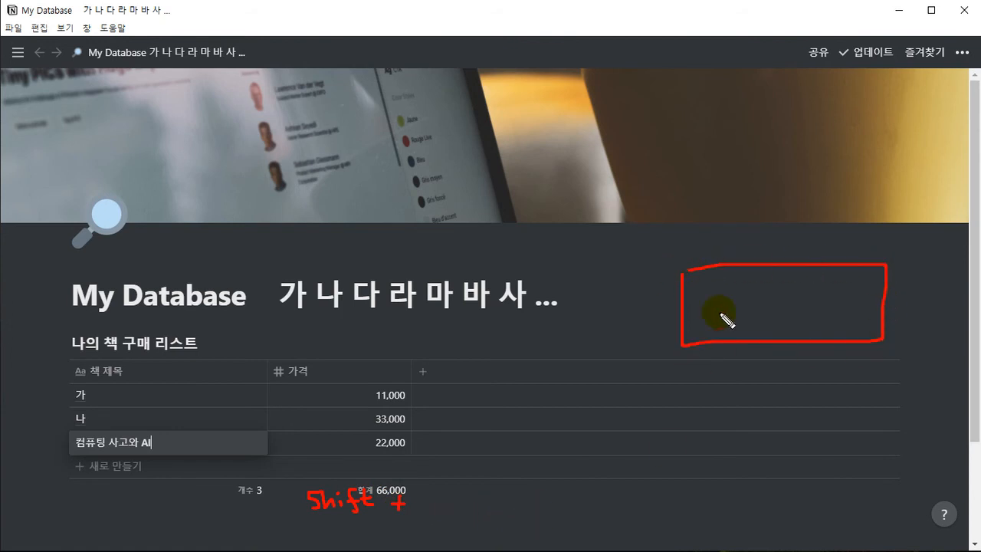
{"action": "left_click", "coordinate": [797, 303]}
{"action": "left_click_drag", "start_coordinate": [799, 303], "coordinate": [802, 315]}
{"action": "mouse_move", "coordinate": [832, 280]}
{"action": "left_mouse_down"}
{"action": "mouse_move", "coordinate": [833, 316]}
{"action": "mouse_move", "coordinate": [868, 329]}
{"action": "mouse_move", "coordinate": [836, 272]}
{"action": "mouse_move", "coordinate": [783, 292]}
{"action": "mouse_move", "coordinate": [822, 274]}
{"action": "mouse_move", "coordinate": [780, 276]}
{"action": "mouse_move", "coordinate": [820, 284]}
{"action": "mouse_move", "coordinate": [795, 295]}
{"action": "mouse_move", "coordinate": [808, 295]}
{"action": "mouse_move", "coordinate": [794, 281]}
{"action": "left_mouse_up"}
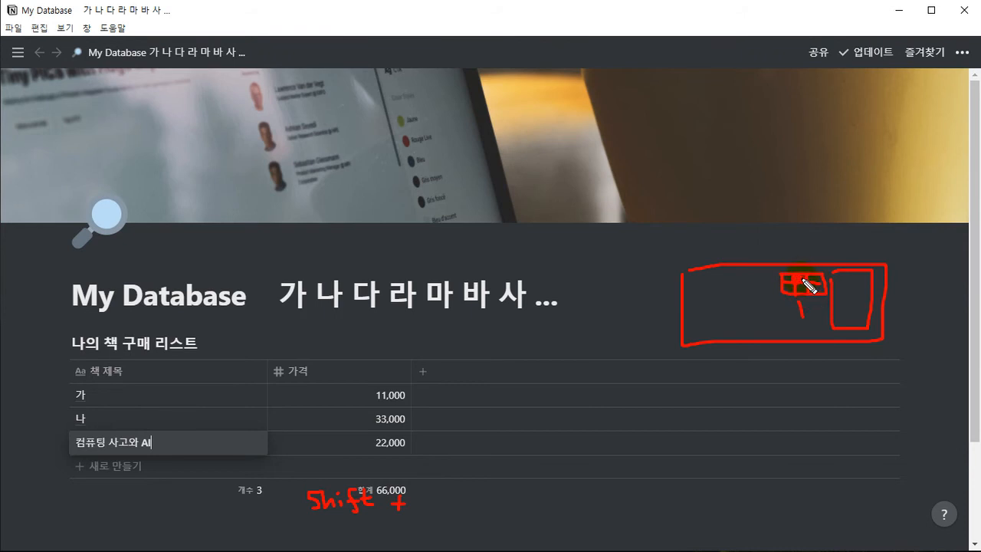
{"action": "mouse_move", "coordinate": [426, 492]}
{"action": "left_mouse_down"}
{"action": "mouse_move", "coordinate": [428, 512]}
{"action": "mouse_move", "coordinate": [438, 499]}
{"action": "mouse_move", "coordinate": [452, 515]}
{"action": "mouse_move", "coordinate": [476, 499]}
{"action": "mouse_move", "coordinate": [492, 504]}
{"action": "left_mouse_up"}
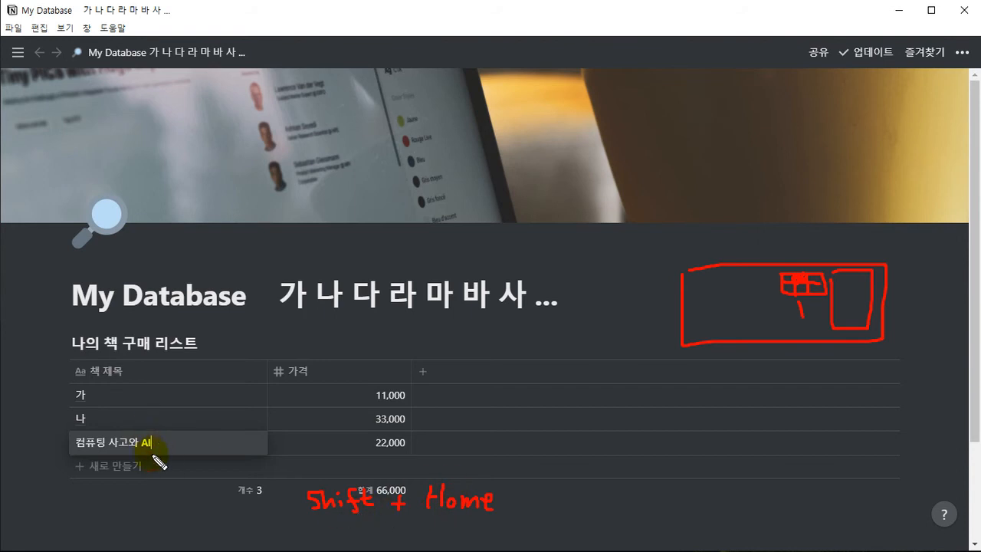
- Replace the book title in the table's third row with 다, and finish editing the cell
{"action": "key", "text": "Escape"}
{"action": "left_click", "coordinate": [159, 442]}
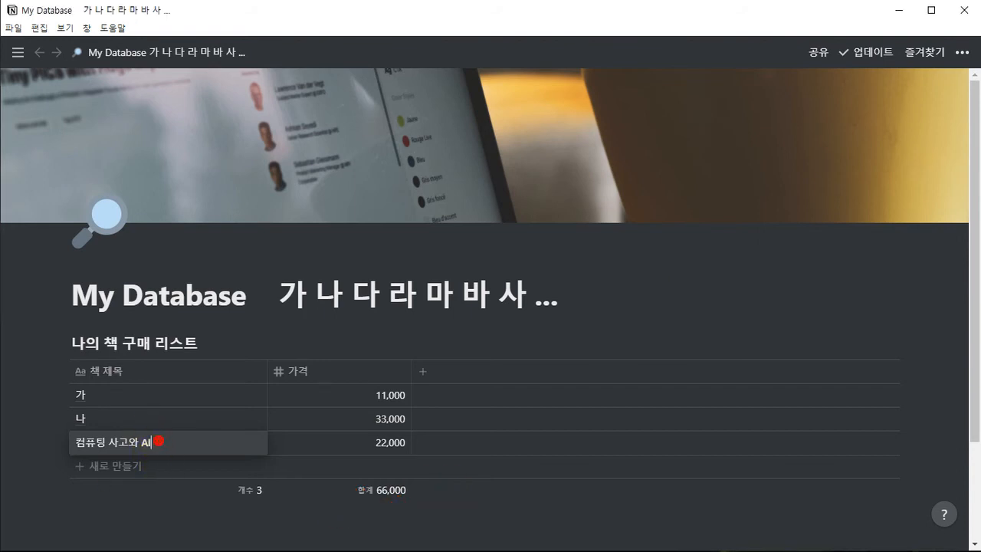
{"action": "key", "text": "shift+Home"}
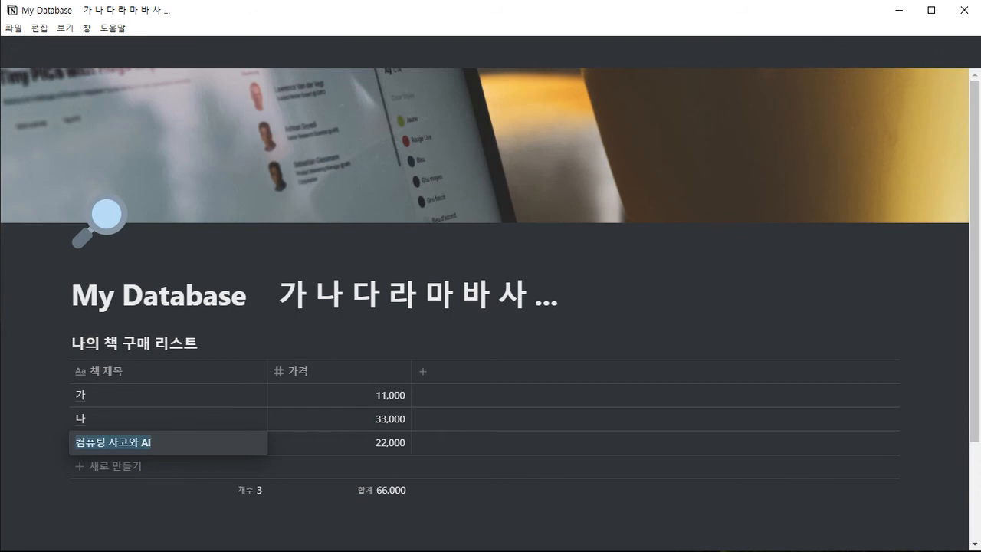
{"action": "key", "text": "End"}
{"action": "key", "text": "shift+Home"}
{"action": "key", "text": "BackSpace"}
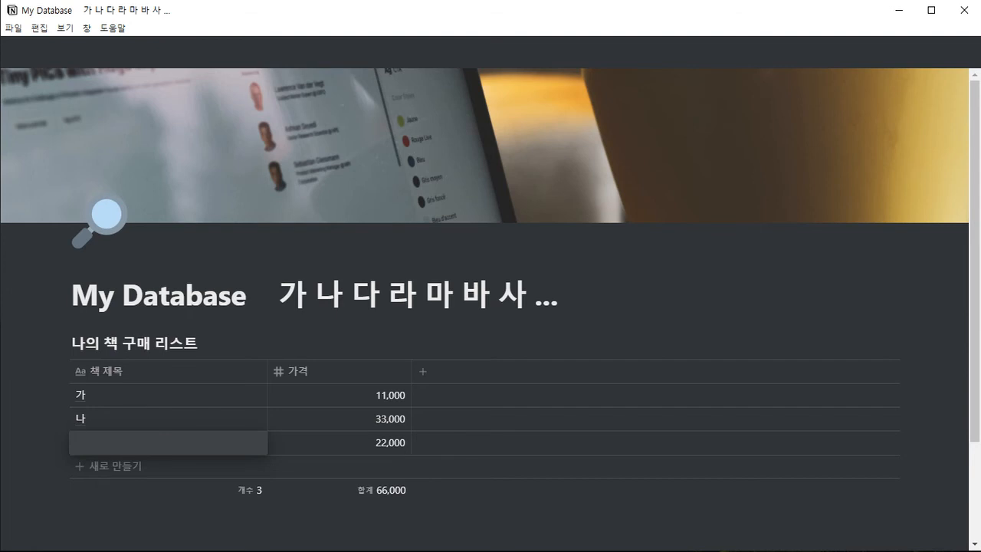
{"action": "key", "text": "Escape"}
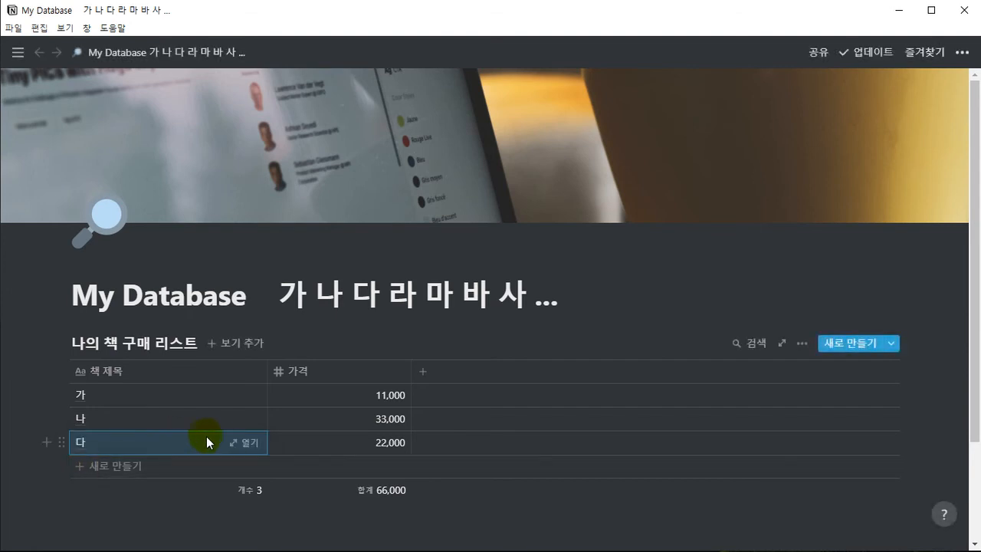
{"action": "key", "text": "Escape"}
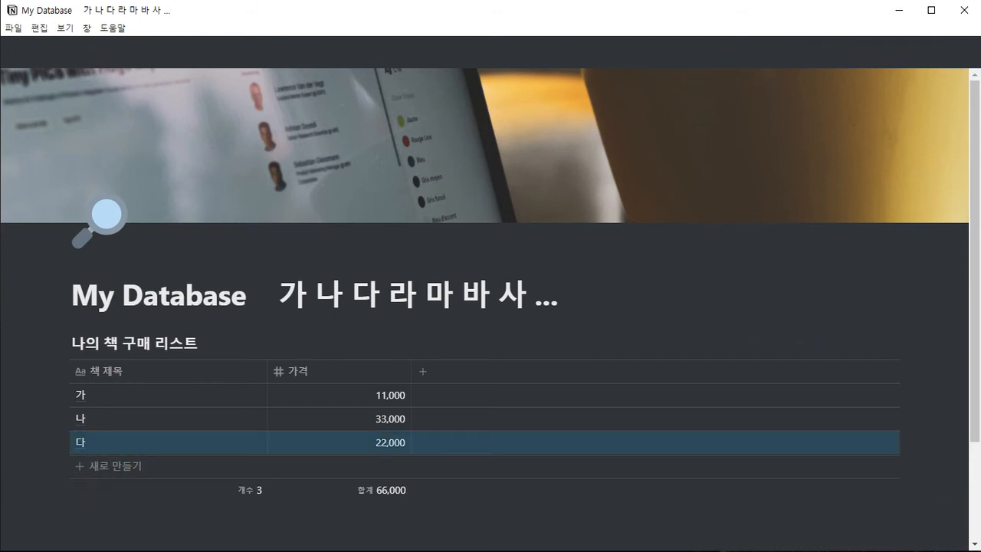
- Sort the book purchase list by 책 제목 in ascending order (오름차순), and remove that sort
{"action": "key", "text": "Escape"}
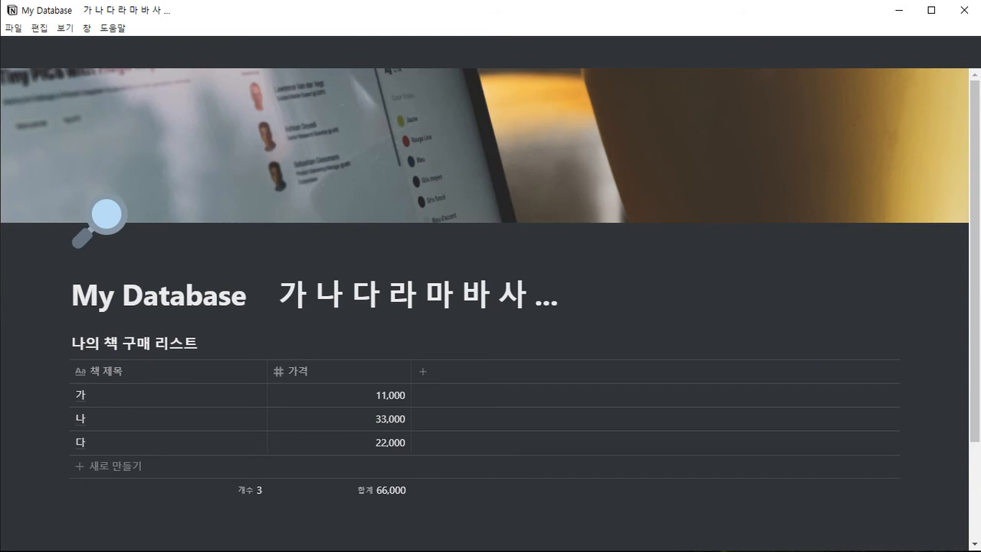
{"action": "key", "text": "alt+Tab"}
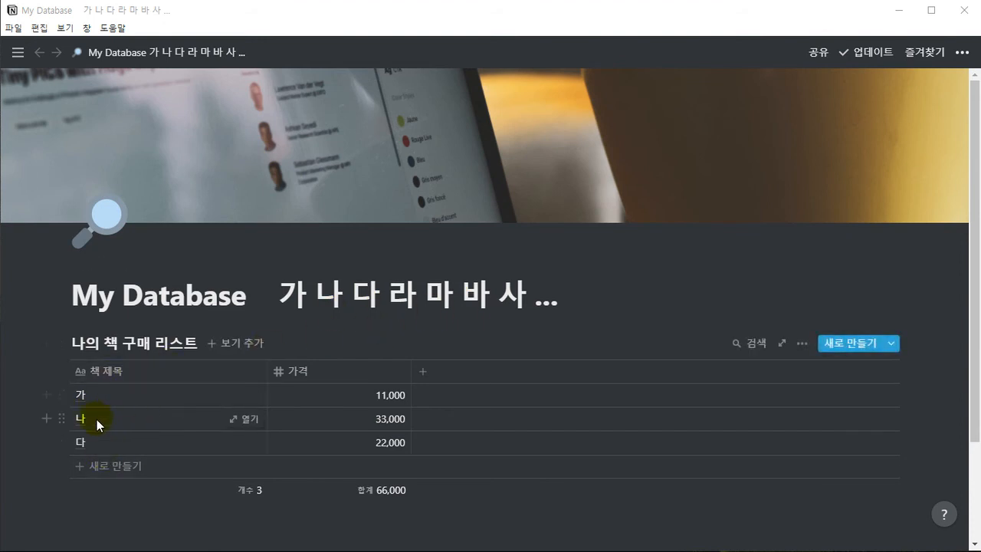
{"action": "left_click", "coordinate": [182, 376]}
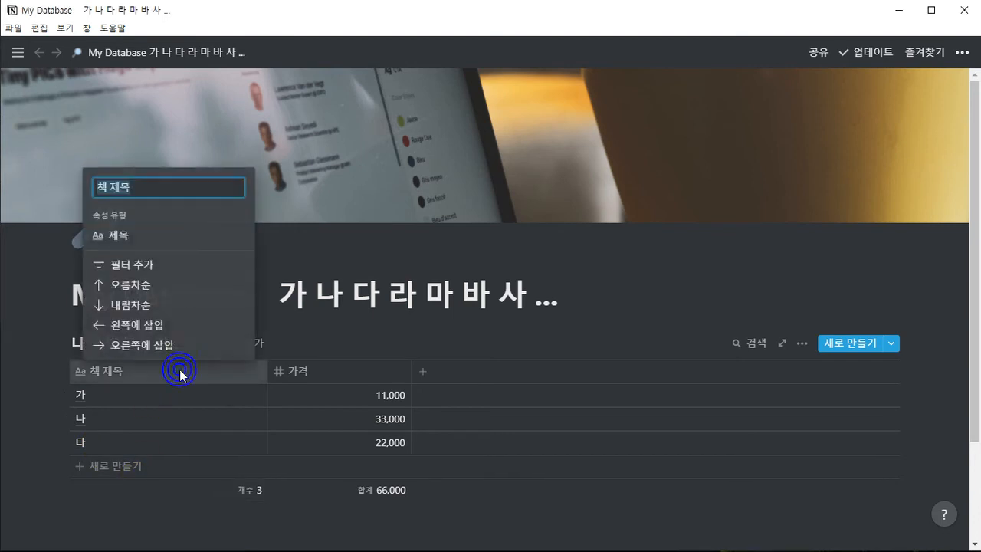
{"action": "left_click", "coordinate": [131, 286]}
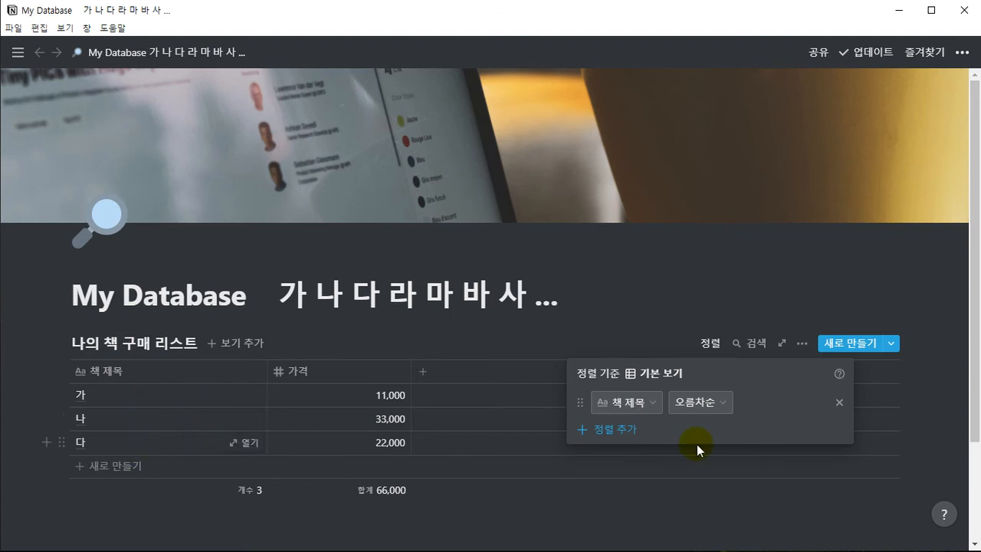
{"action": "left_click", "coordinate": [838, 403]}
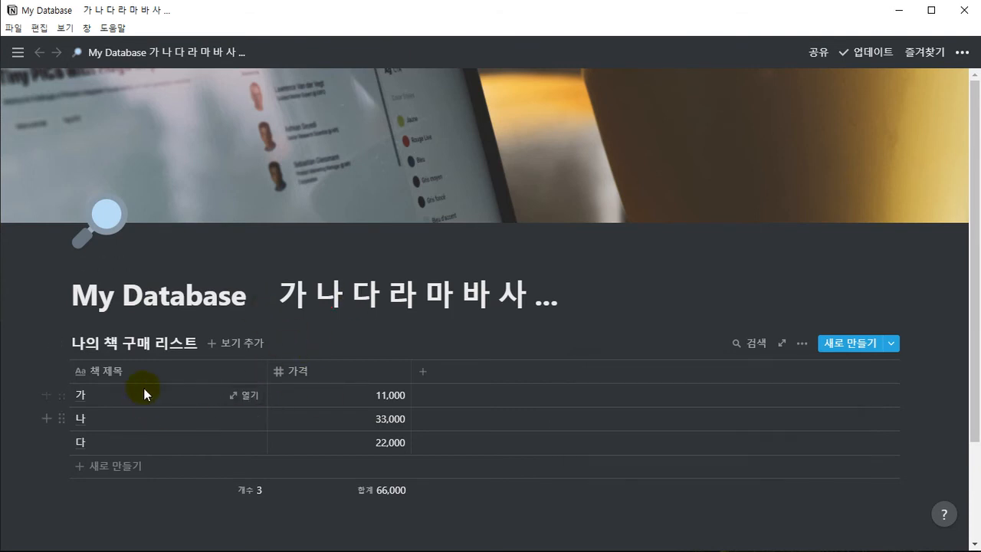
- Sort the list by 책 제목 in descending order (내림차순), illustrate the order with temporary arrows, and clear the sort
{"action": "left_click", "coordinate": [207, 375]}
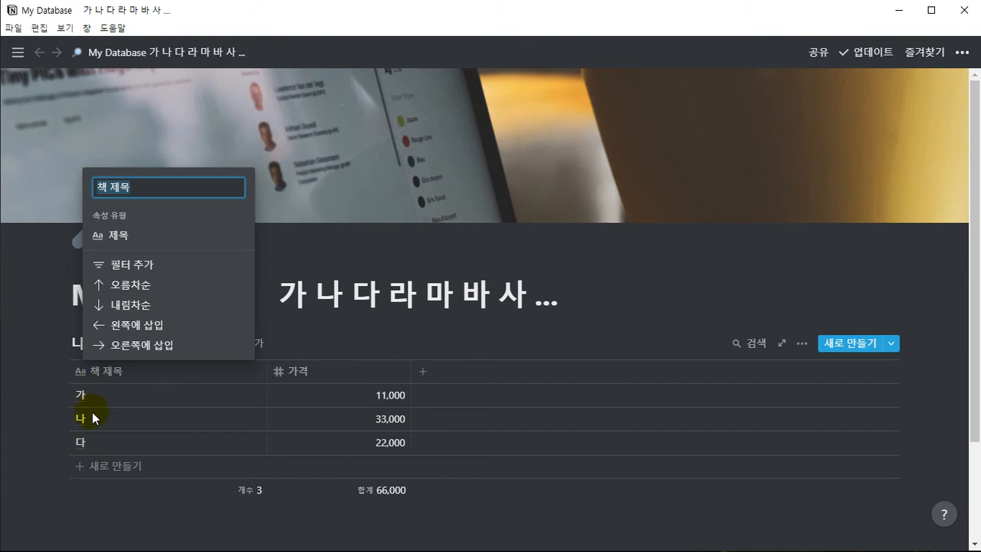
{"action": "left_click", "coordinate": [98, 305]}
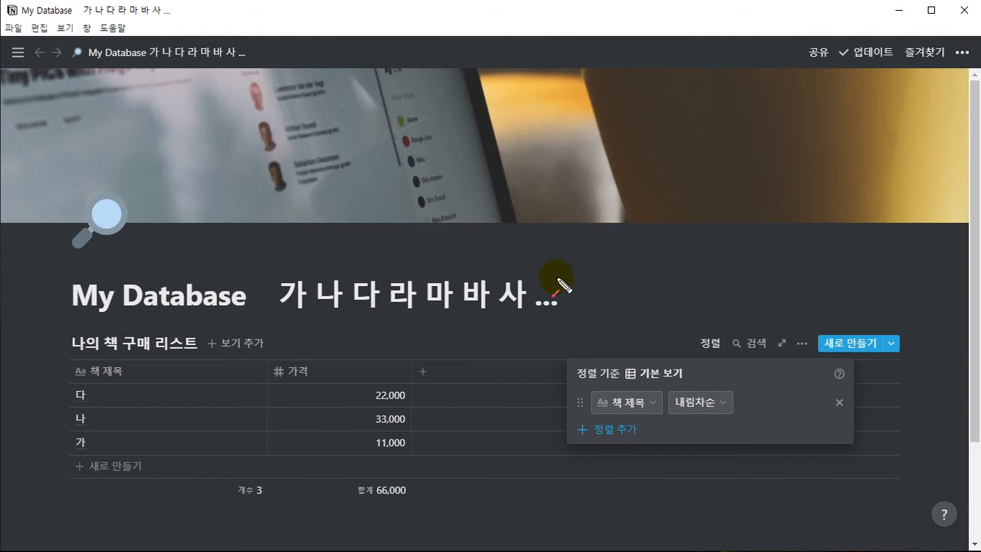
{"action": "left_click_drag", "start_coordinate": [285, 259], "coordinate": [483, 259]}
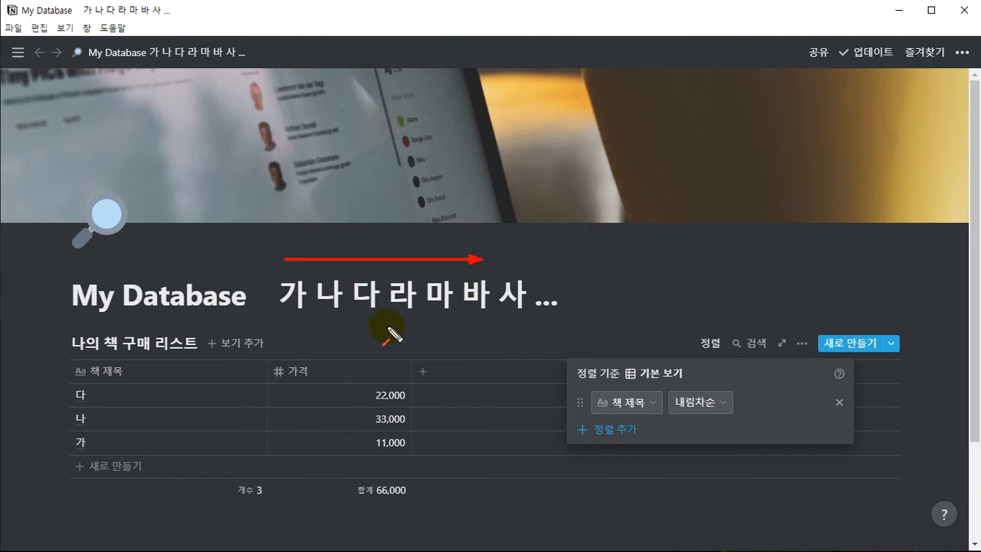
{"action": "left_click_drag", "start_coordinate": [54, 400], "coordinate": [54, 454]}
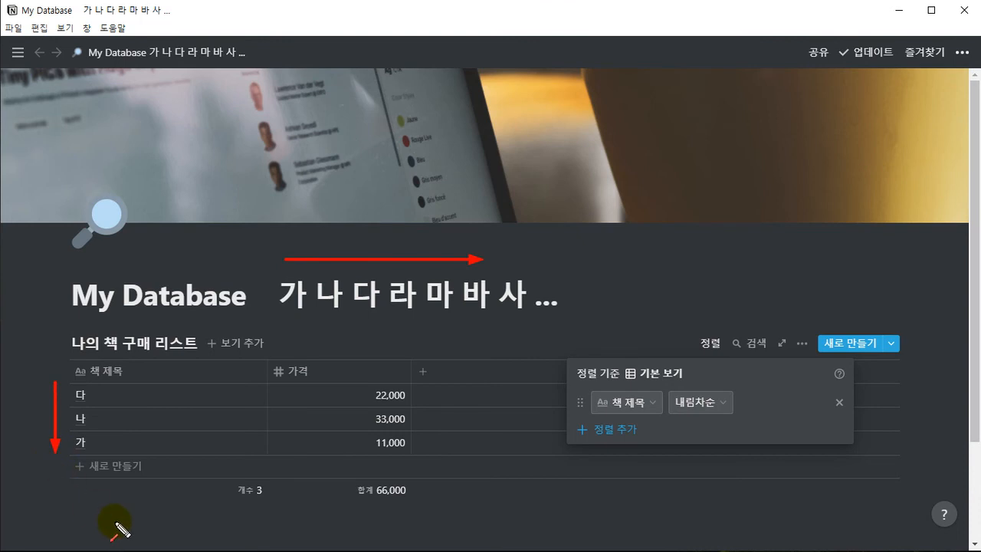
{"action": "key", "text": "Escape"}
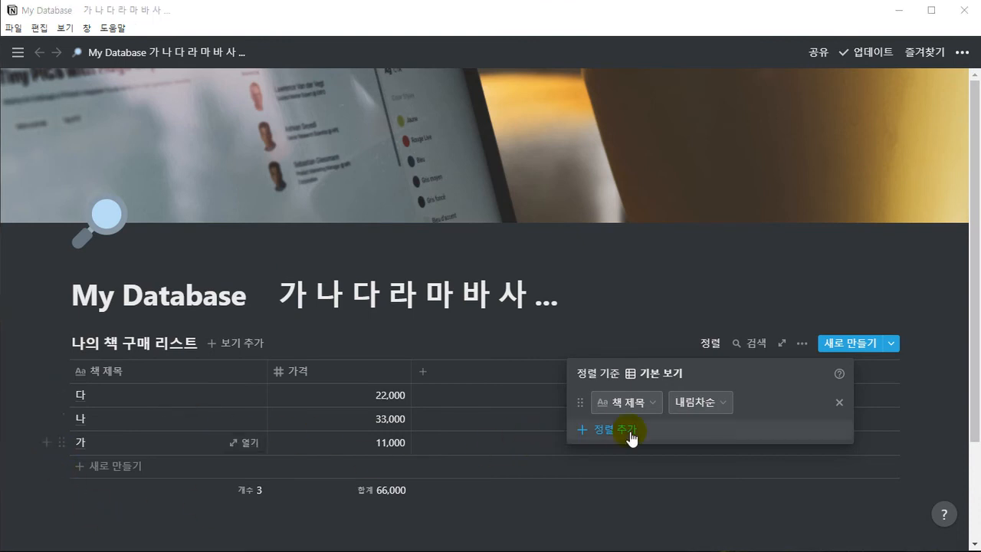
{"action": "left_click", "coordinate": [836, 402]}
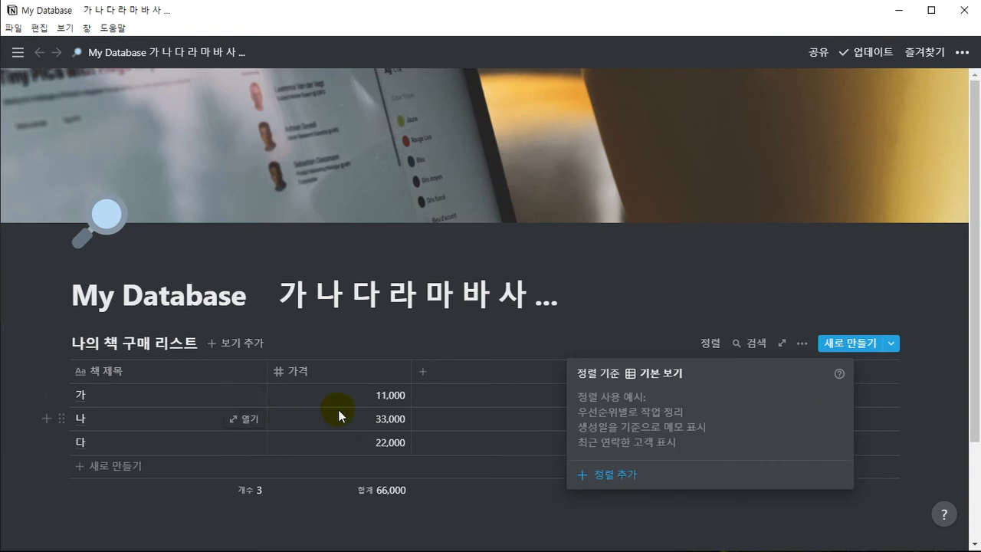
{"action": "left_click", "coordinate": [405, 304]}
- Delete 가 나 다 라 마 바 사 ... from the page title, leaving only My Database
{"action": "left_click", "coordinate": [278, 294]}
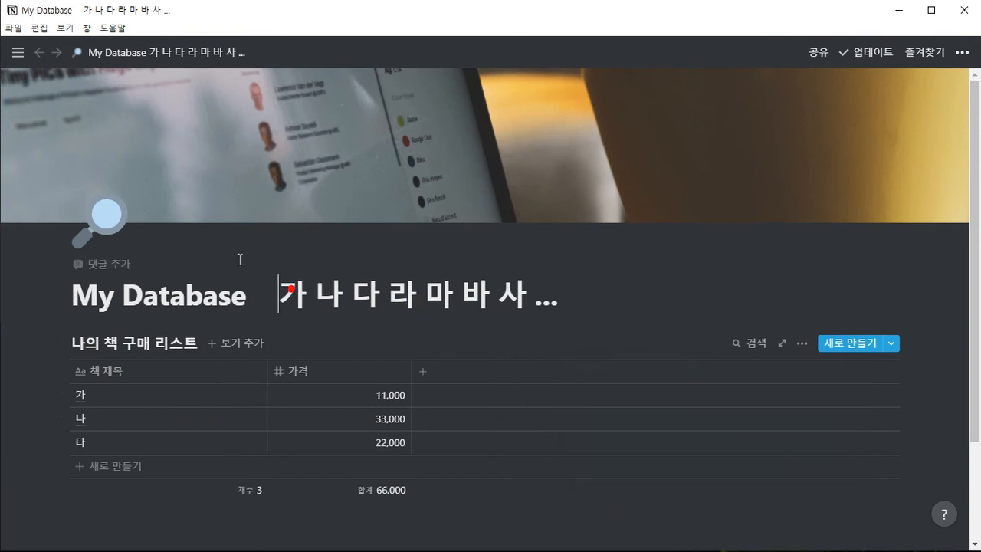
{"action": "key", "text": "Left"}
{"action": "key", "text": "Left"}
{"action": "key", "text": "Left"}
{"action": "key", "text": "shift+End"}
{"action": "key", "text": "BackSpace"}
- Replace the book titles in the first, second and third rows with 1, 2 and 3
{"action": "left_click", "coordinate": [153, 397]}
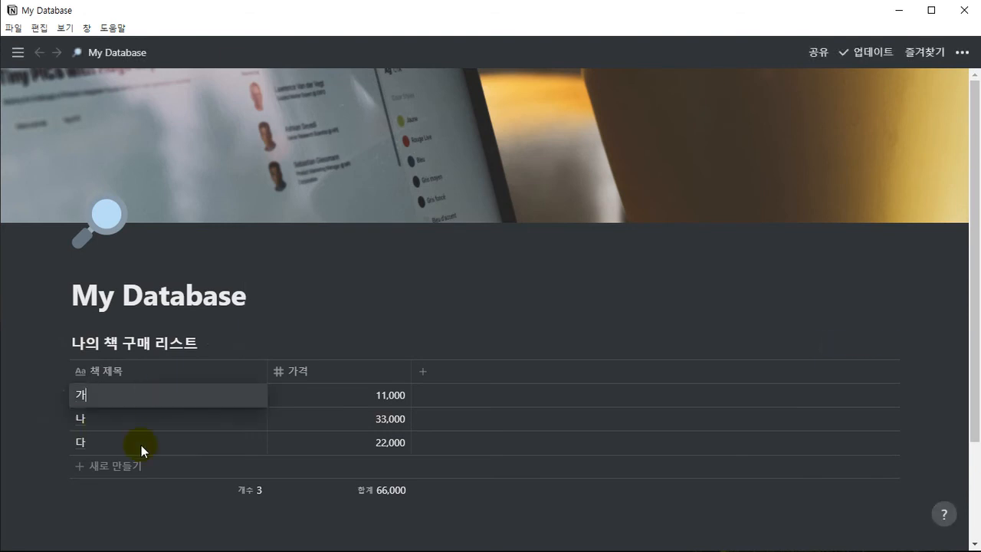
{"action": "key", "text": "BackSpace"}
{"action": "type", "text": "1"}
{"action": "key", "text": "Down"}
{"action": "type", "text": "2"}
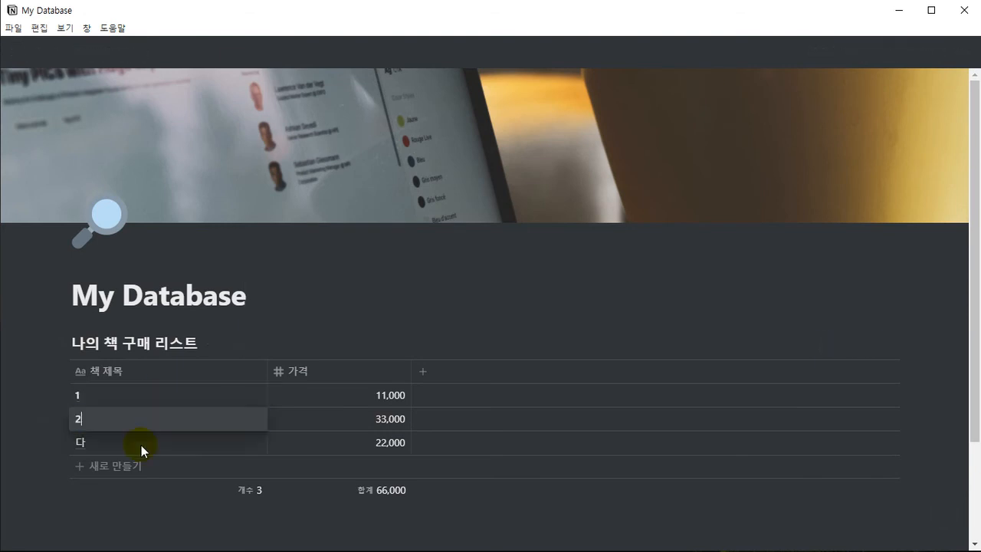
{"action": "key", "text": "Down"}
{"action": "type", "text": "3"}
{"action": "key", "text": "Escape"}
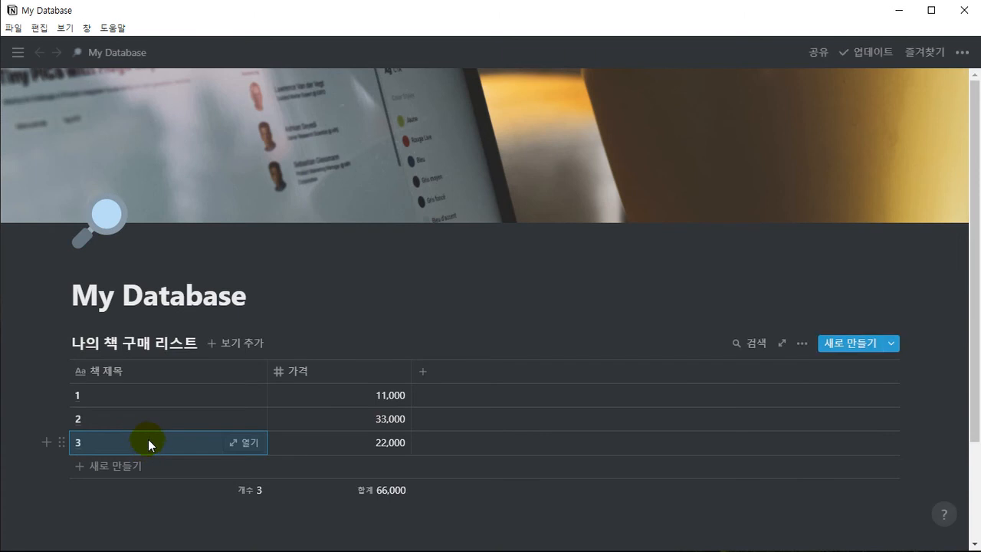
- Sort the numbered book titles by 책 제목 in ascending order, and remove the sort
{"action": "left_click", "coordinate": [185, 374]}
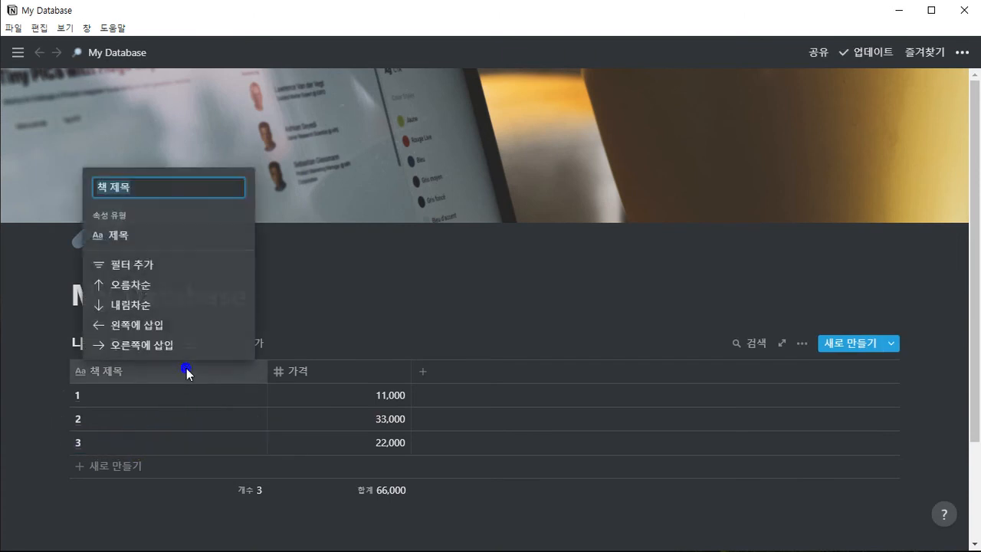
{"action": "left_click", "coordinate": [145, 285]}
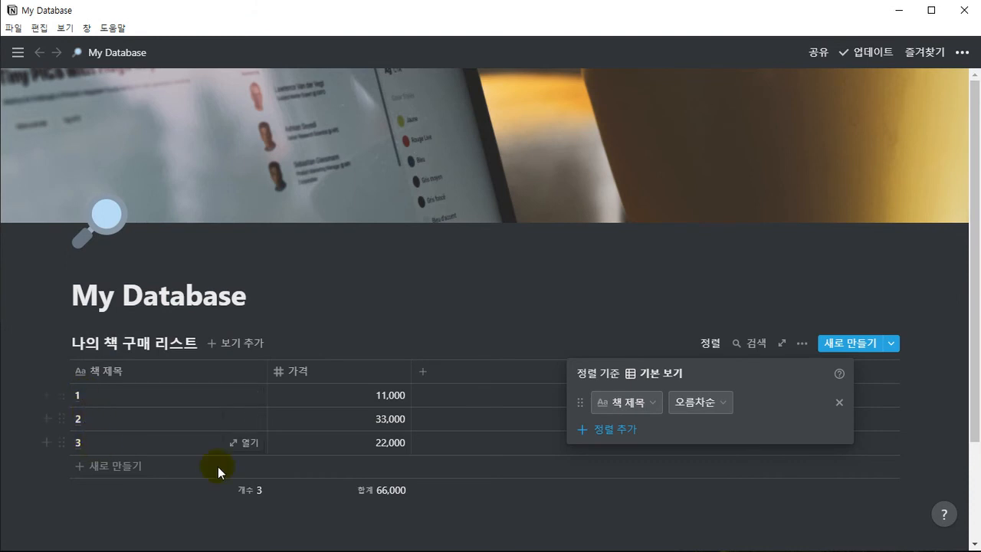
{"action": "left_click", "coordinate": [837, 403]}
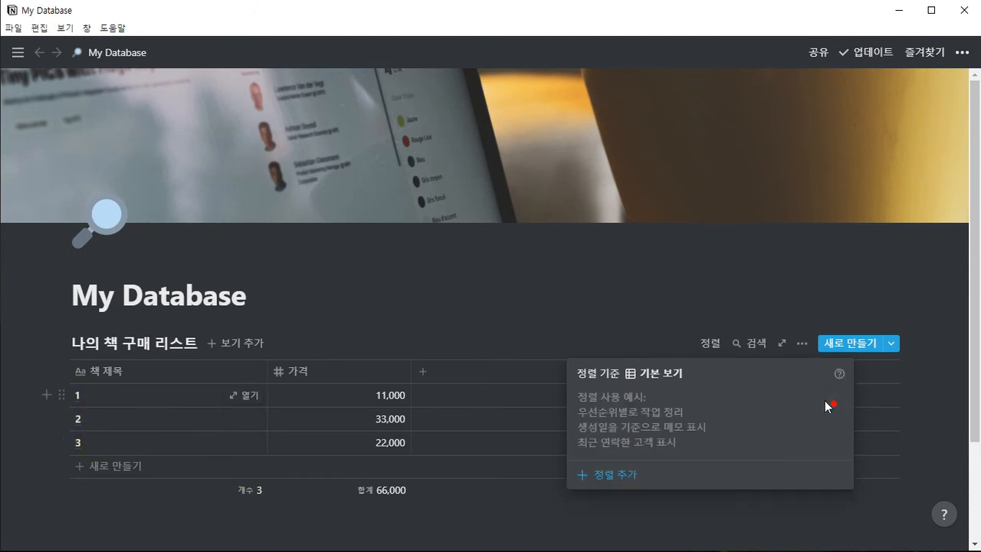
{"action": "left_click", "coordinate": [320, 342]}
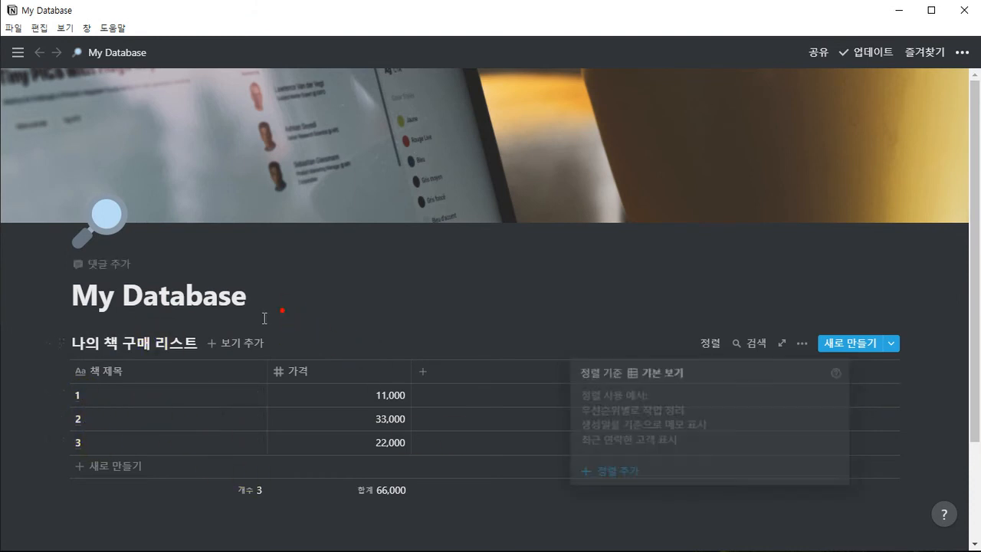
- Try the 책 제목 sort in both descending and ascending order on the numbered titles, and clear the sort
{"action": "left_click", "coordinate": [206, 369]}
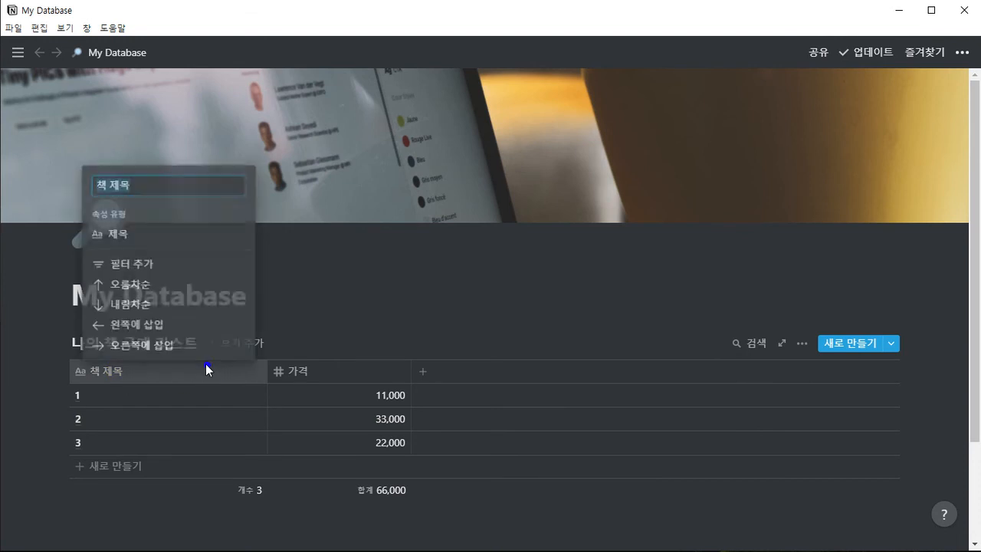
{"action": "left_click", "coordinate": [134, 305]}
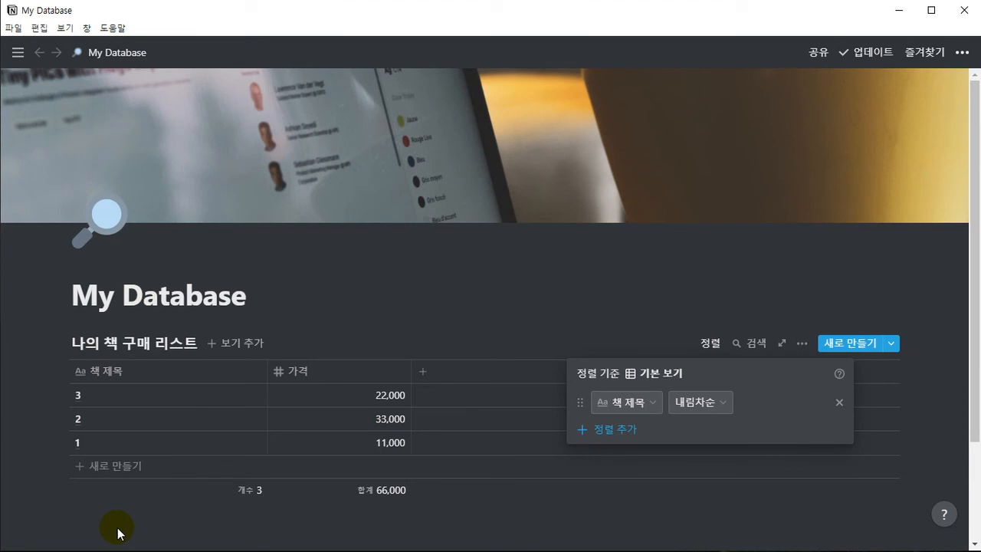
{"action": "left_click", "coordinate": [713, 404]}
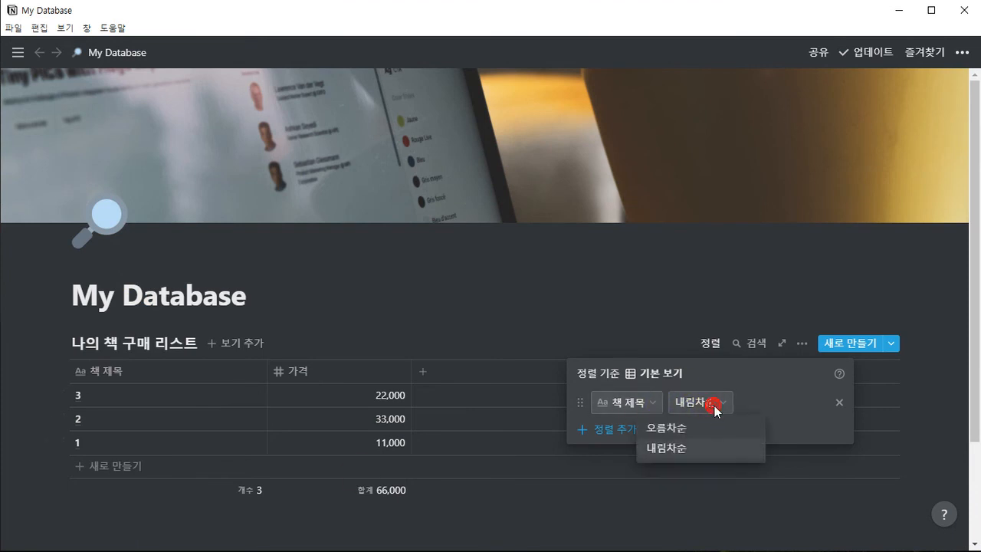
{"action": "left_click", "coordinate": [700, 428]}
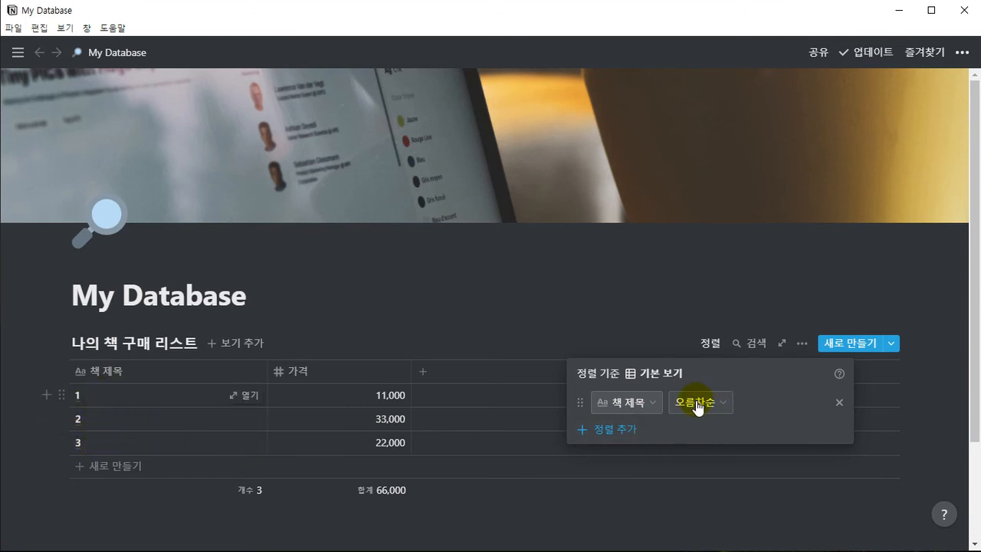
{"action": "left_click", "coordinate": [840, 401]}
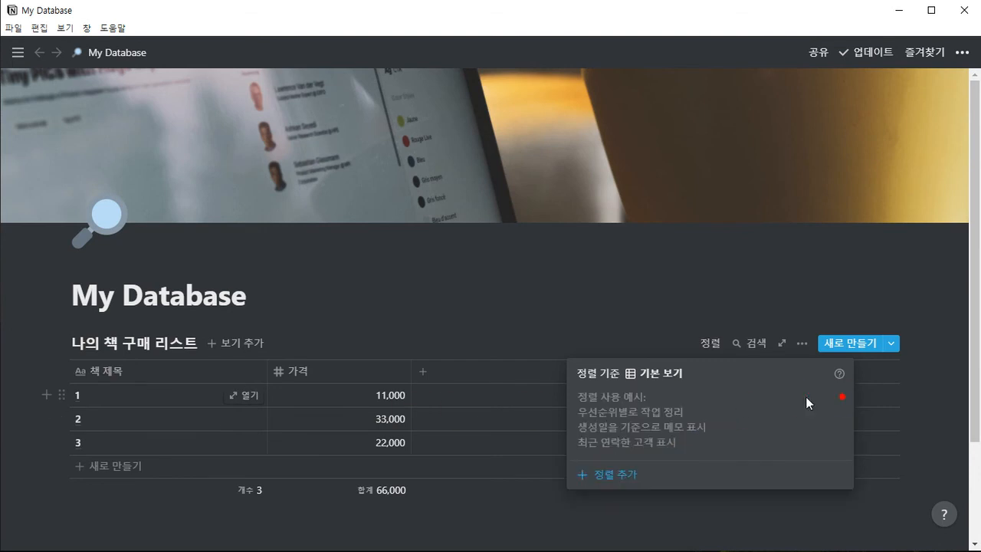
{"action": "left_click", "coordinate": [386, 302]}
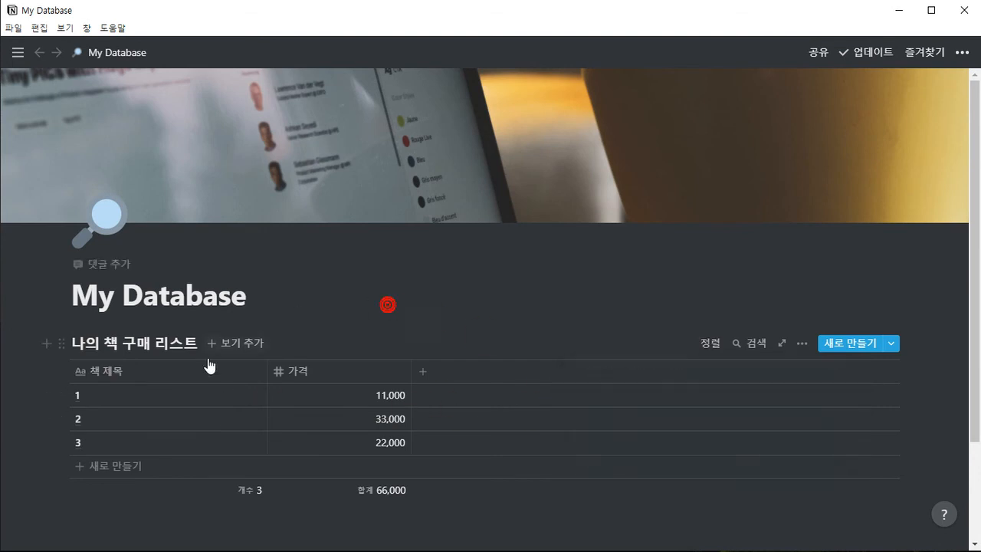
- Extend the three numbered book titles to 1 - 가, 2 - 나 and 3 - 다
{"action": "left_click", "coordinate": [148, 392]}
{"action": "left_click", "coordinate": [116, 398]}
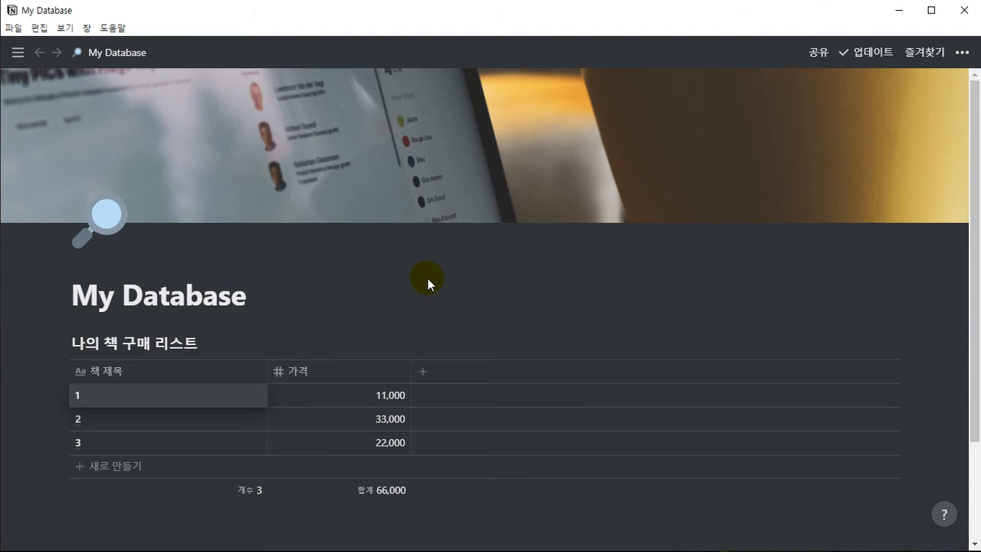
{"action": "type", "text": "- 개"}
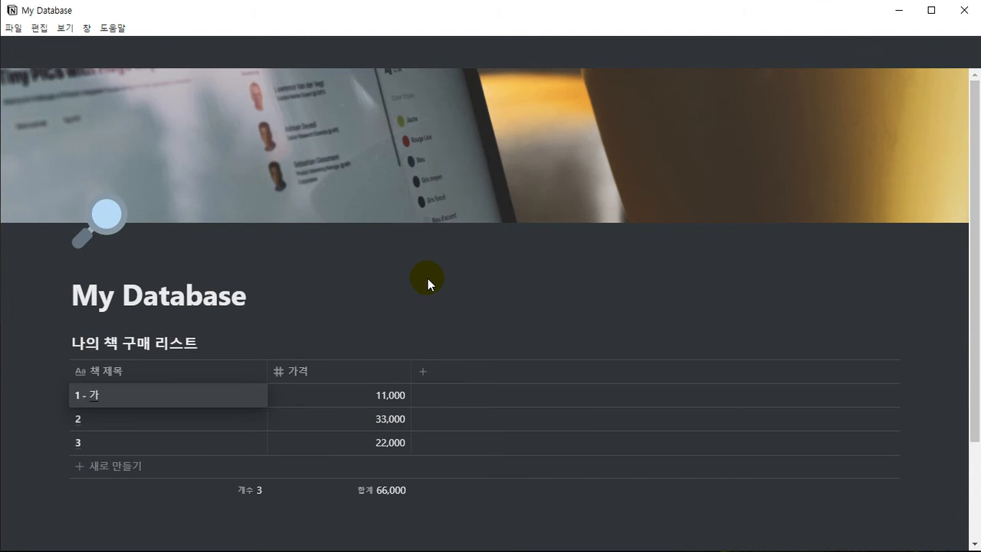
{"action": "key", "text": "Return"}
{"action": "key", "text": "Return"}
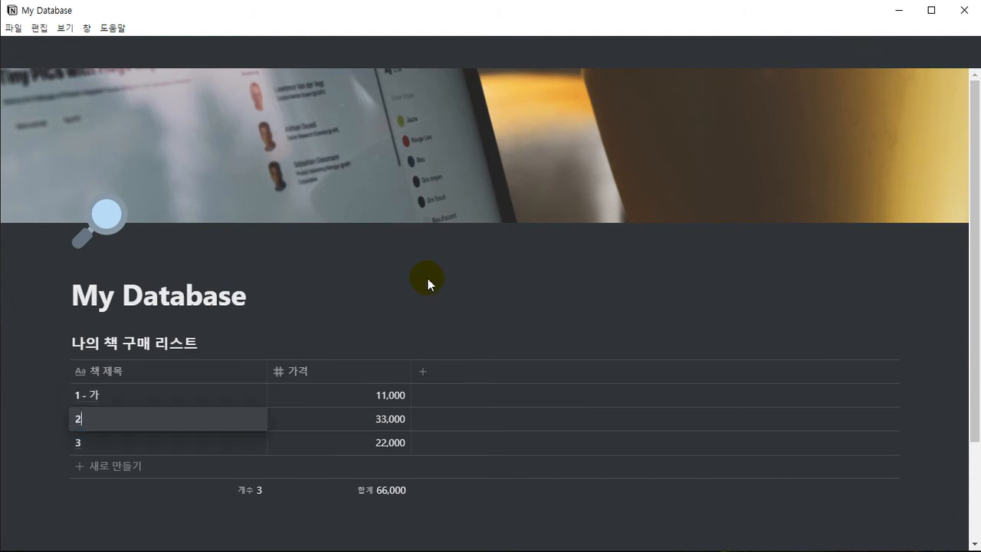
{"action": "type", "text": "- 나"}
{"action": "key", "text": "Return"}
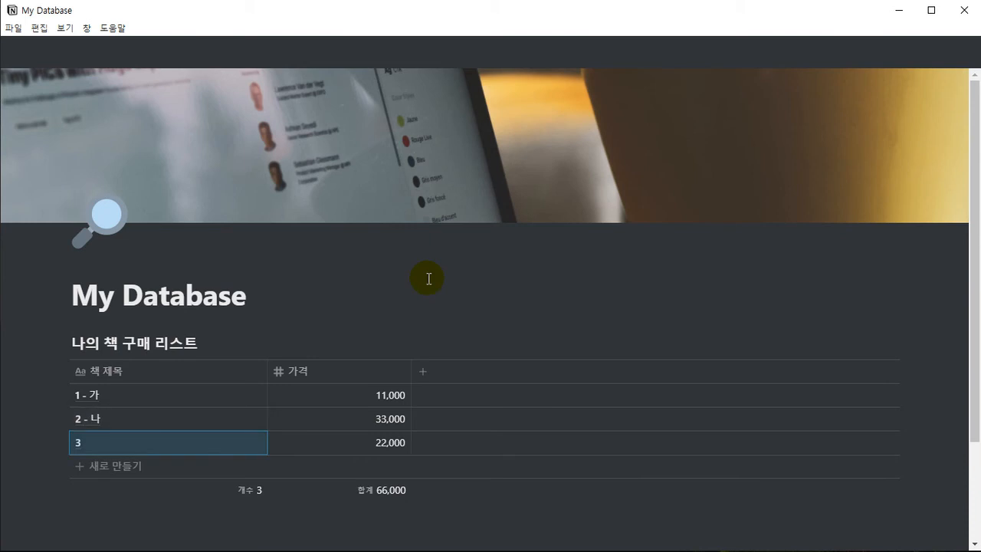
{"action": "key", "text": "Return"}
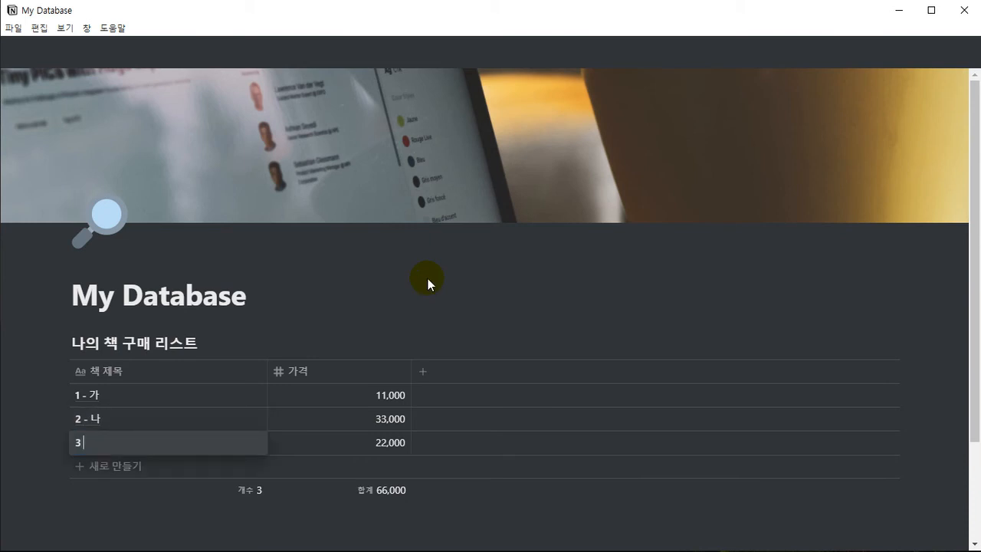
{"action": "type", "text": "- 다"}
{"action": "key", "text": "Return"}
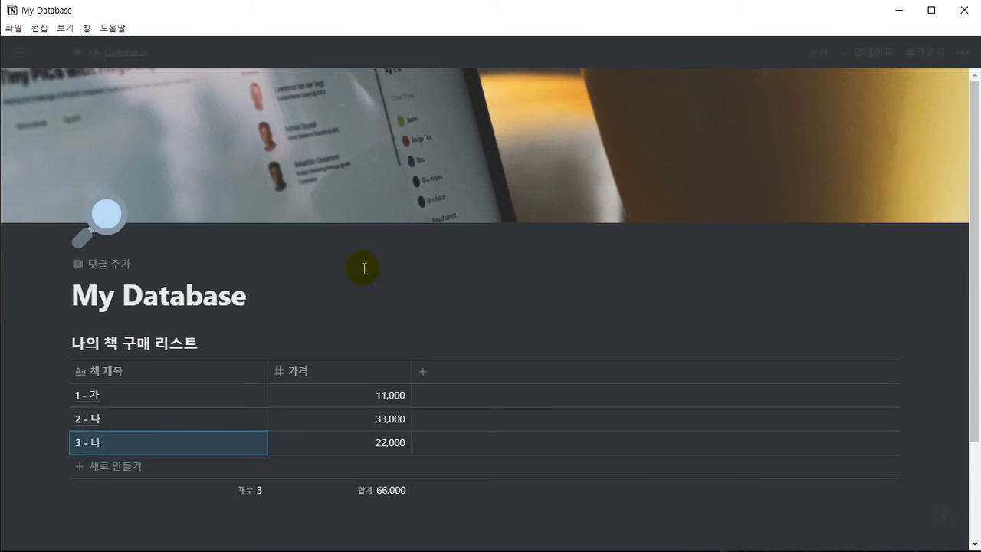
{"action": "left_click", "coordinate": [296, 294]}
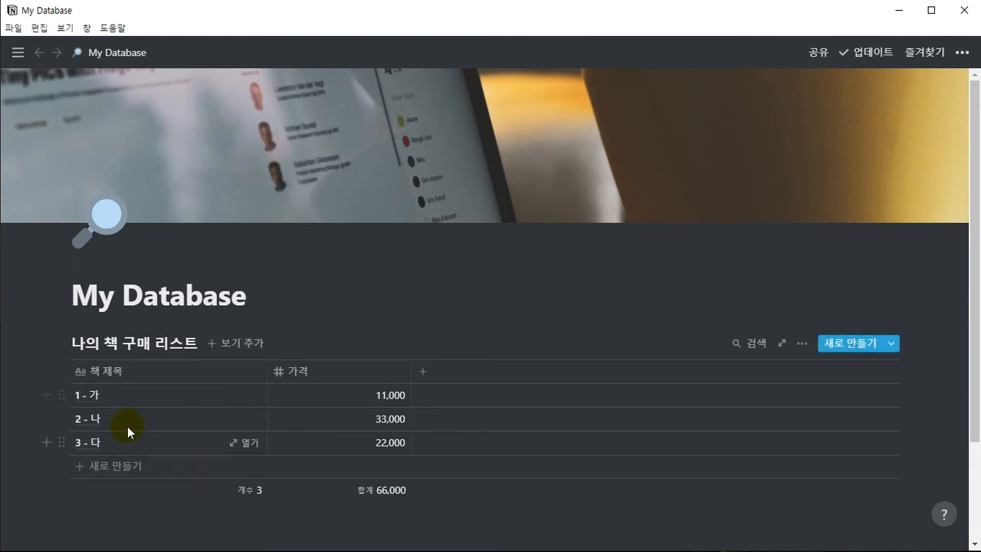
- Sort the combined number-and-letter titles by 책 제목 in ascending order, and switch the sort to descending (내림차순)
{"action": "left_click", "coordinate": [188, 374]}
{"action": "left_click", "coordinate": [130, 286]}
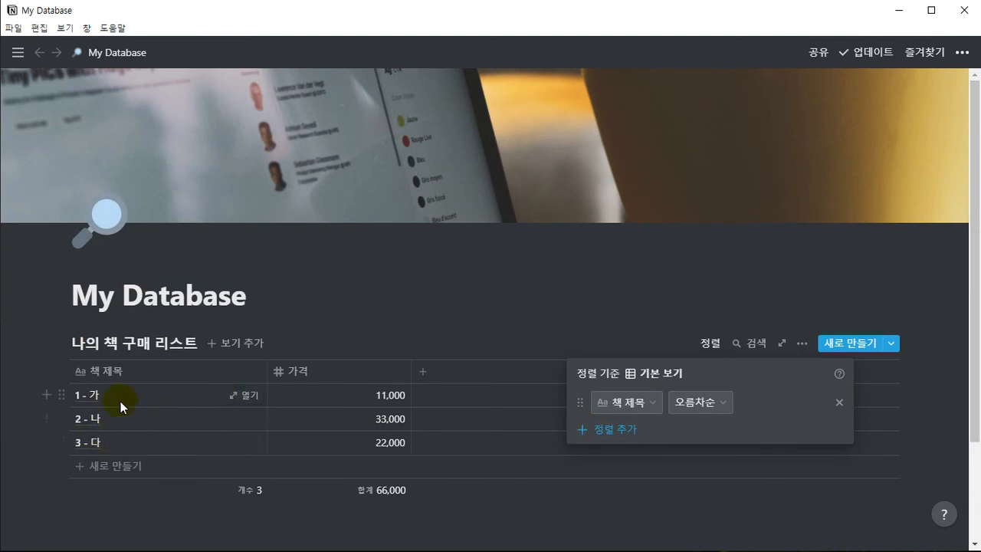
{"action": "left_click", "coordinate": [701, 404]}
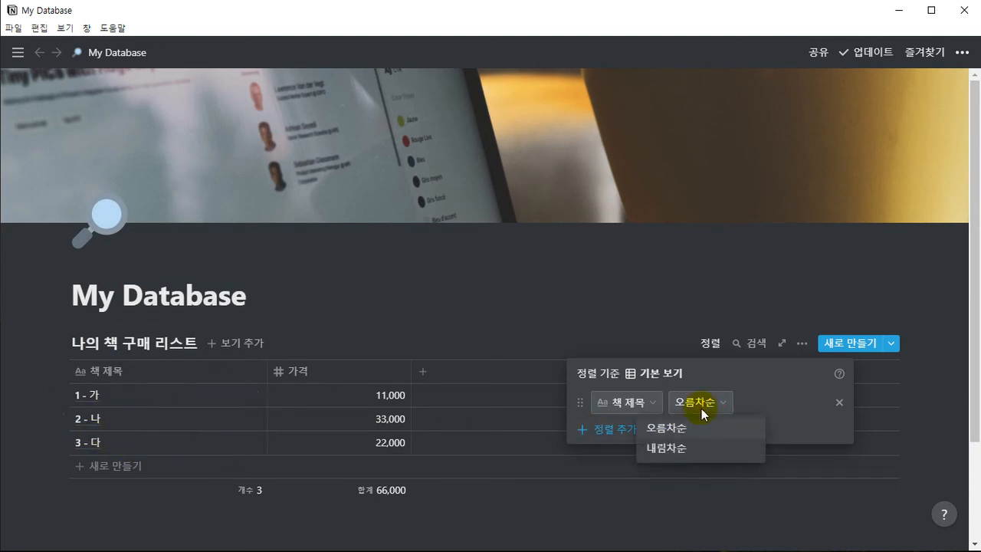
{"action": "left_click", "coordinate": [675, 451]}
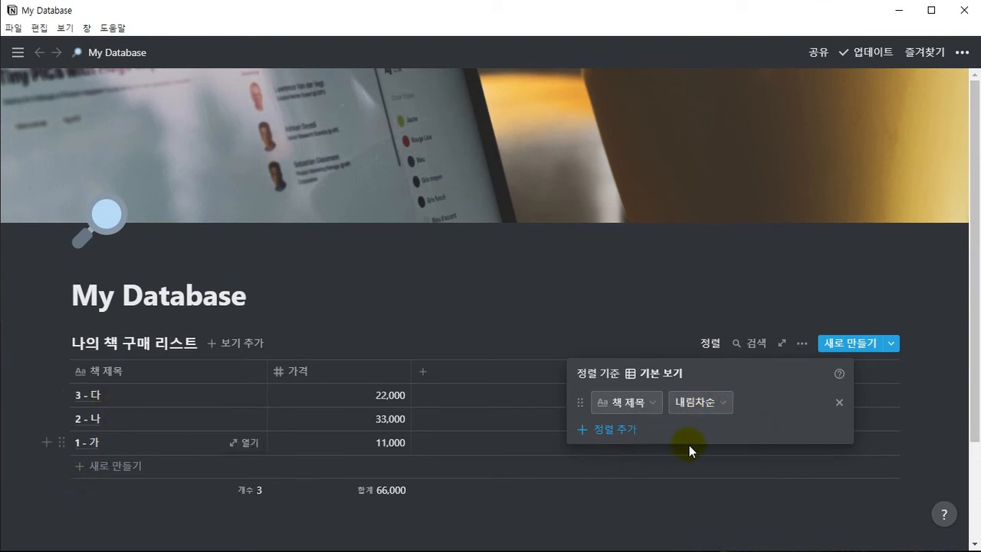
- Remove the descending 책 제목 sort from the book purchase list
{"action": "left_click", "coordinate": [844, 404]}
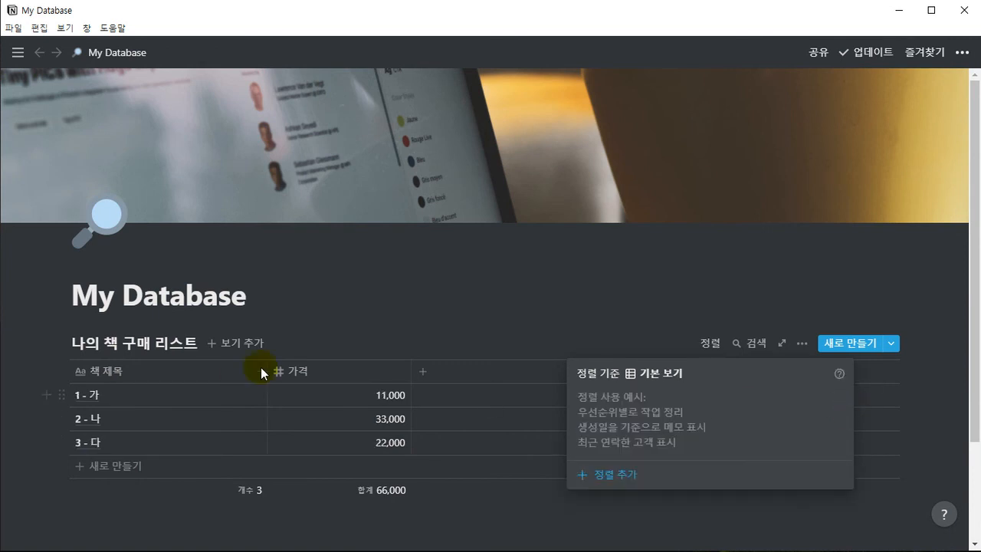
{"action": "left_click", "coordinate": [252, 305]}
{"action": "left_click", "coordinate": [180, 374]}
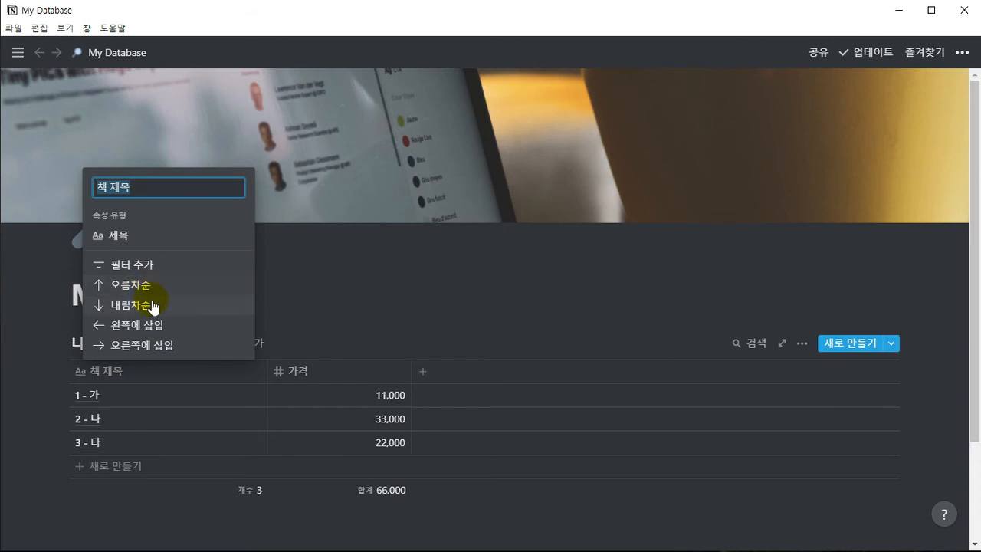
{"action": "left_click", "coordinate": [286, 290]}
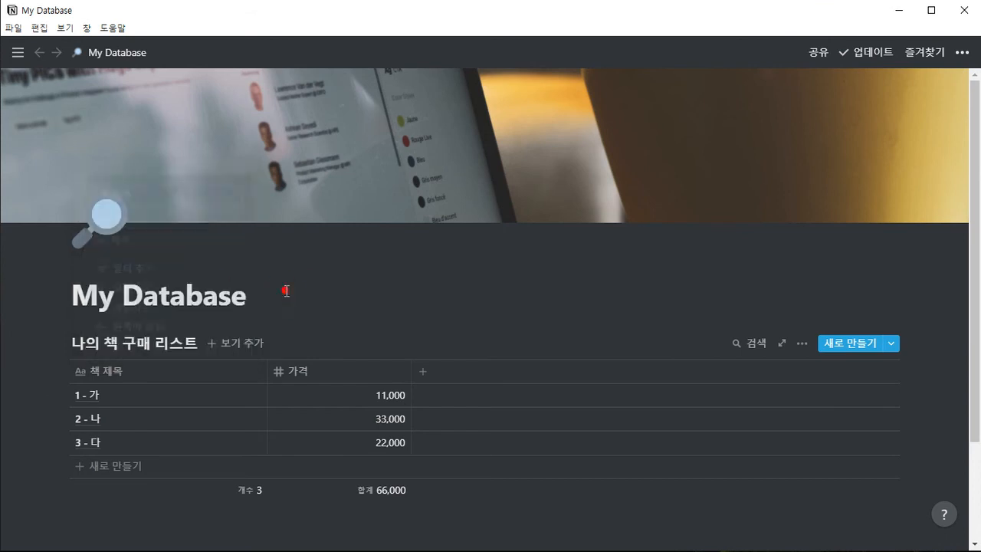
- Add a sort condition on 책 제목 to the book purchase list and set its order to 내림차순
{"action": "left_click", "coordinate": [801, 344]}
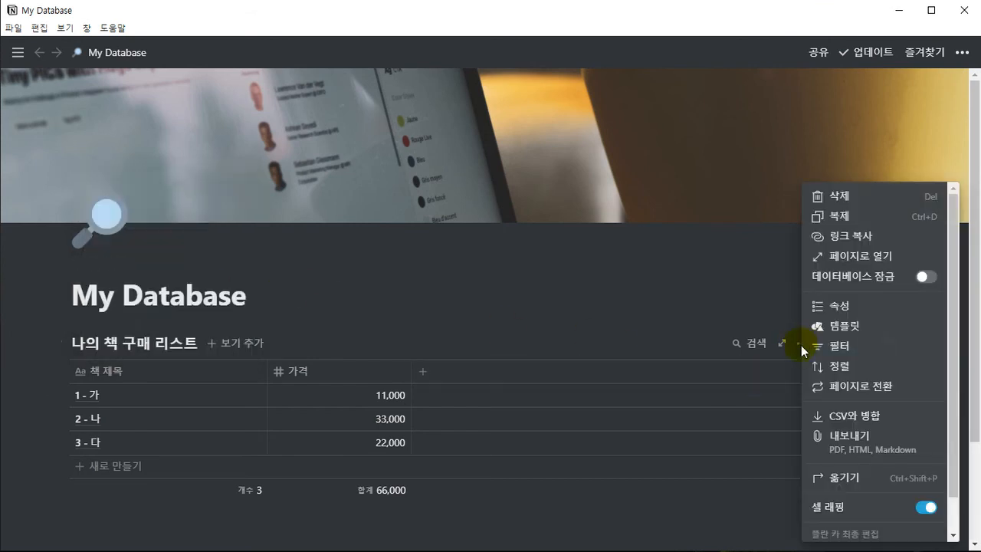
{"action": "left_click", "coordinate": [836, 370]}
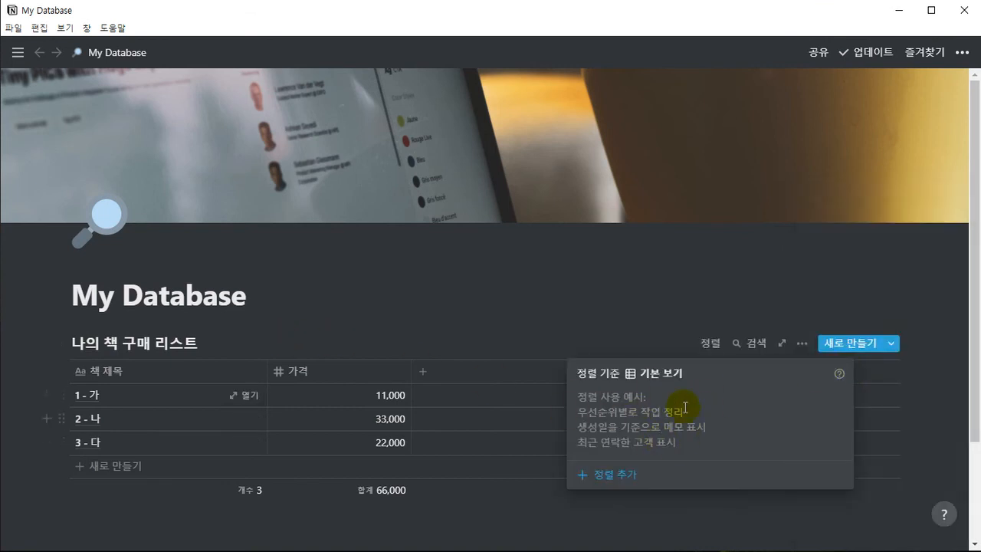
{"action": "left_click", "coordinate": [618, 479]}
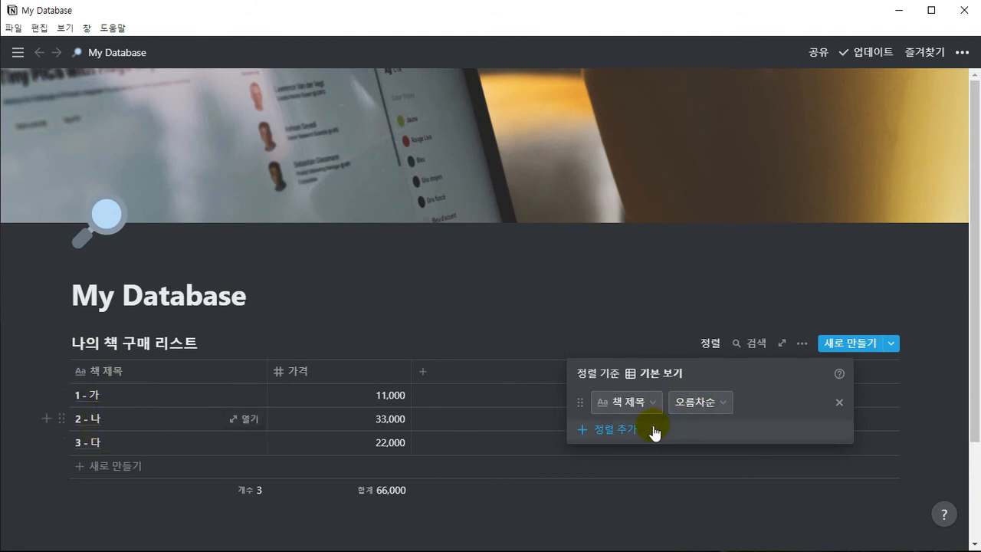
{"action": "left_click", "coordinate": [712, 407]}
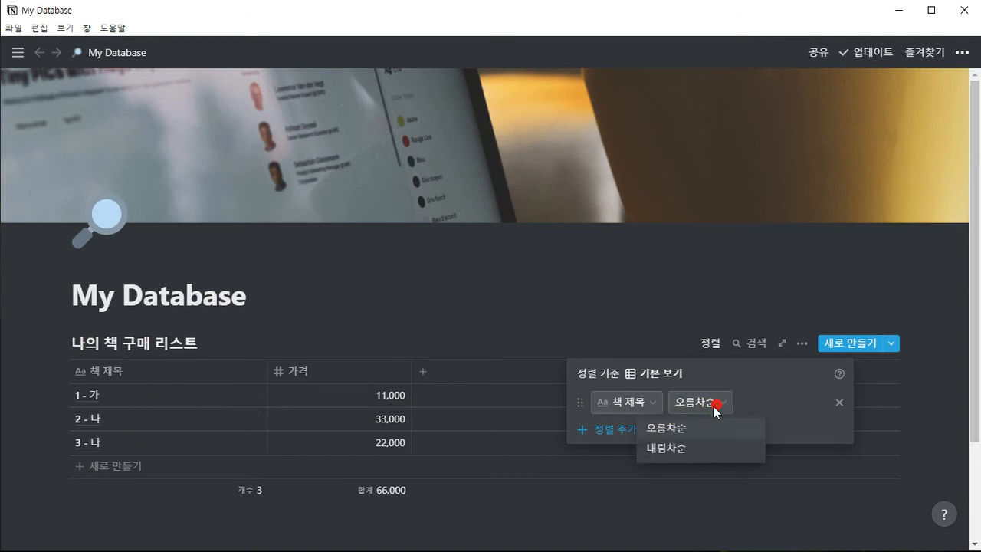
{"action": "left_click", "coordinate": [674, 448]}
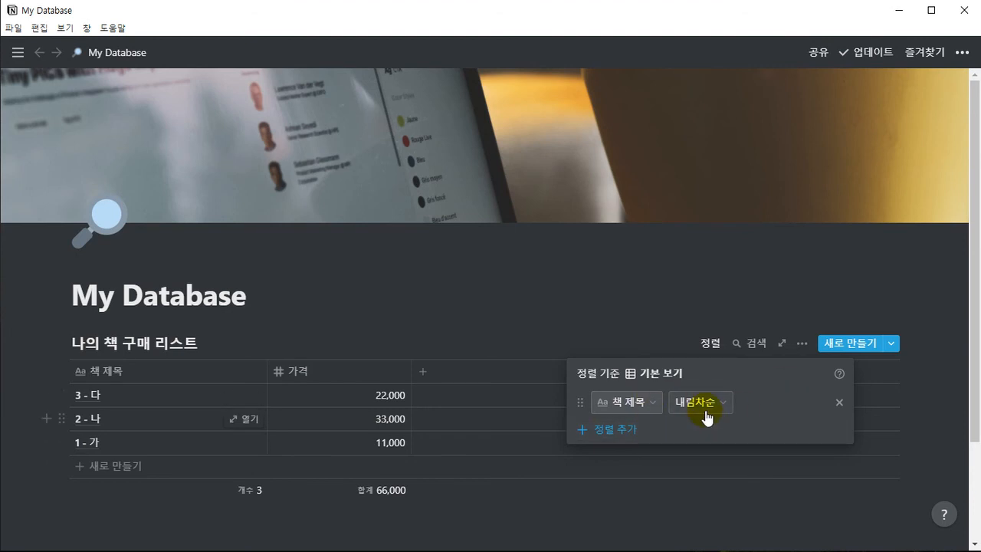
{"action": "left_click", "coordinate": [328, 285]}
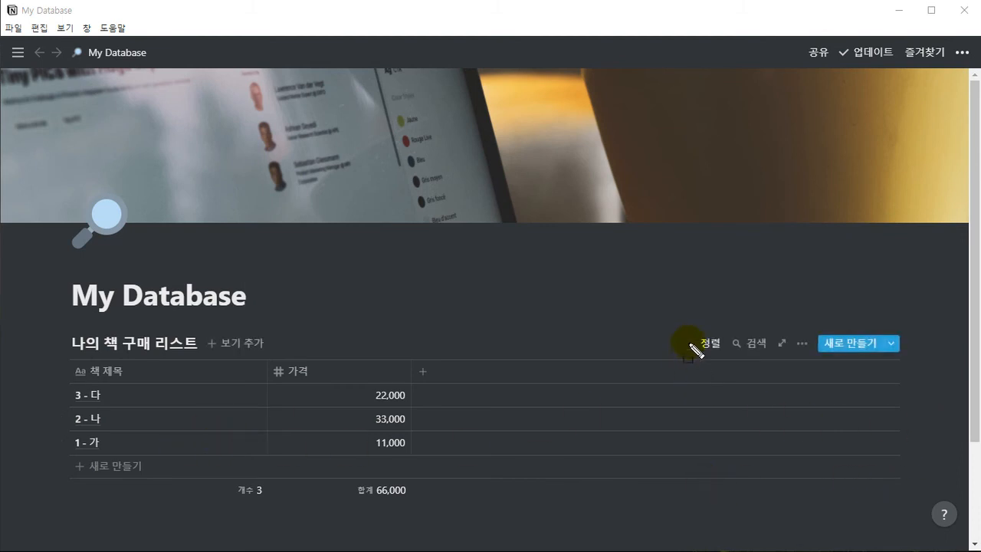
{"action": "left_click_drag", "start_coordinate": [688, 329], "coordinate": [731, 357]}
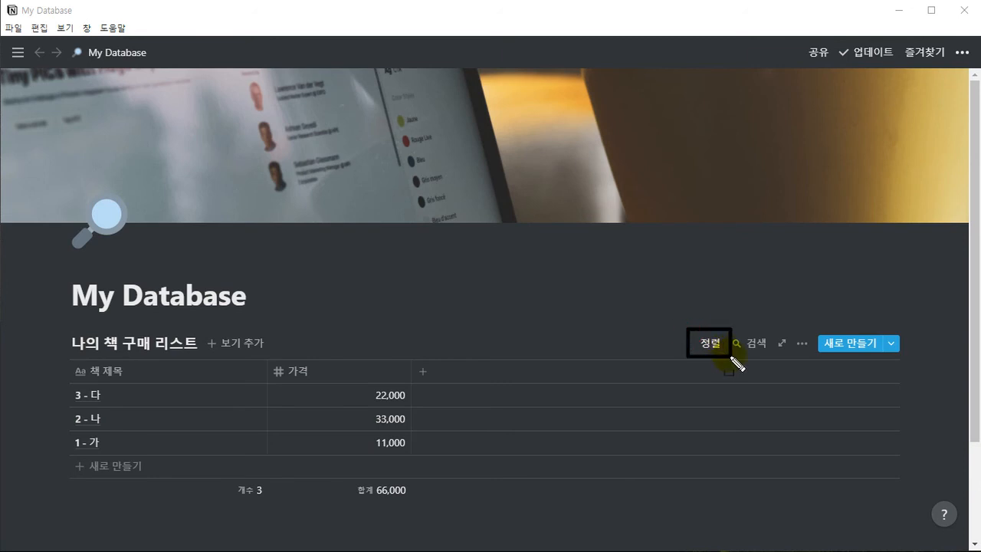
{"action": "left_click_drag", "start_coordinate": [651, 279], "coordinate": [685, 318]}
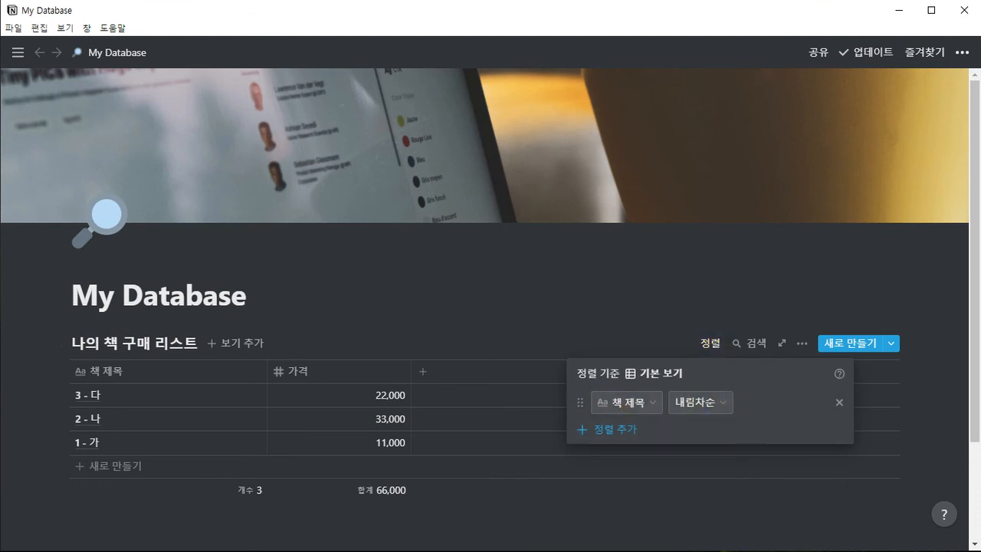
{"action": "mouse_move", "coordinate": [569, 384]}
{"action": "left_mouse_down"}
{"action": "mouse_move", "coordinate": [749, 427]}
{"action": "mouse_move", "coordinate": [854, 419]}
{"action": "left_mouse_up"}
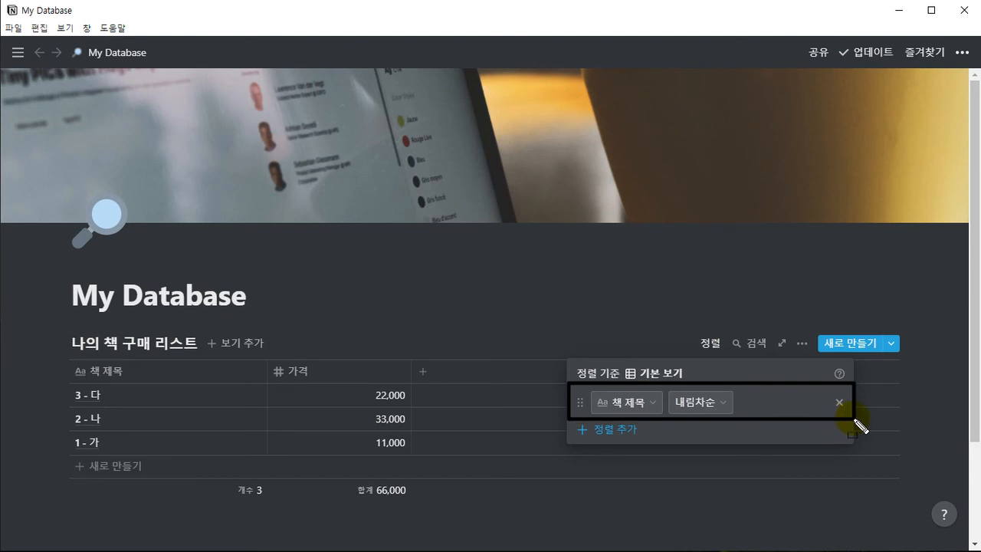
{"action": "left_click_drag", "start_coordinate": [521, 443], "coordinate": [557, 421]}
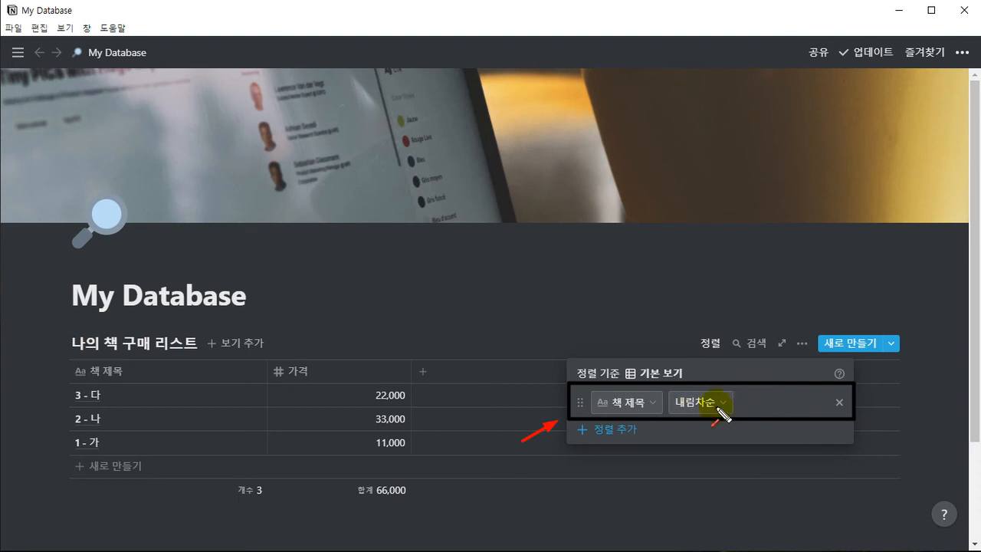
{"action": "mouse_move", "coordinate": [746, 291]}
{"action": "left_mouse_down"}
{"action": "mouse_move", "coordinate": [720, 330]}
{"action": "mouse_move", "coordinate": [728, 357]}
{"action": "left_mouse_up"}
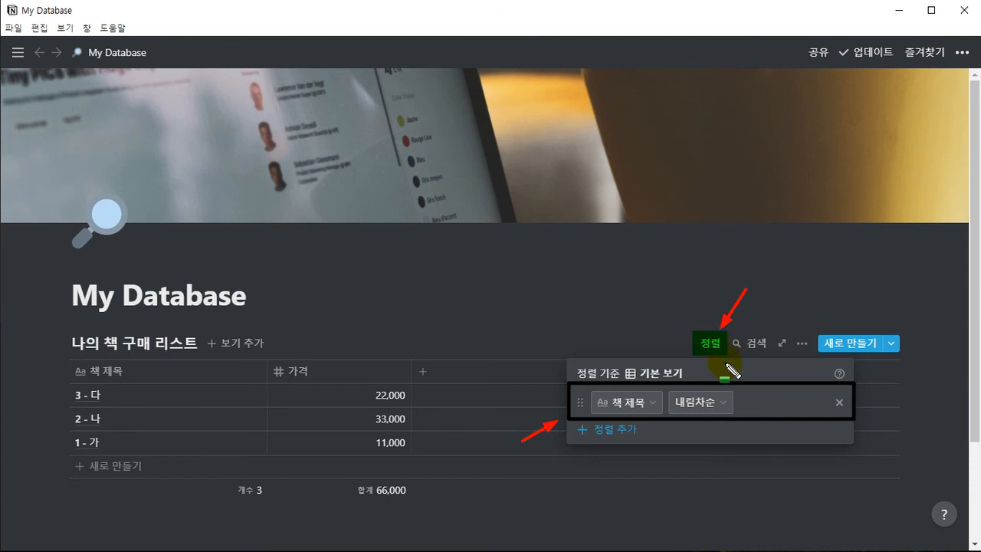
{"action": "key", "text": "Escape"}
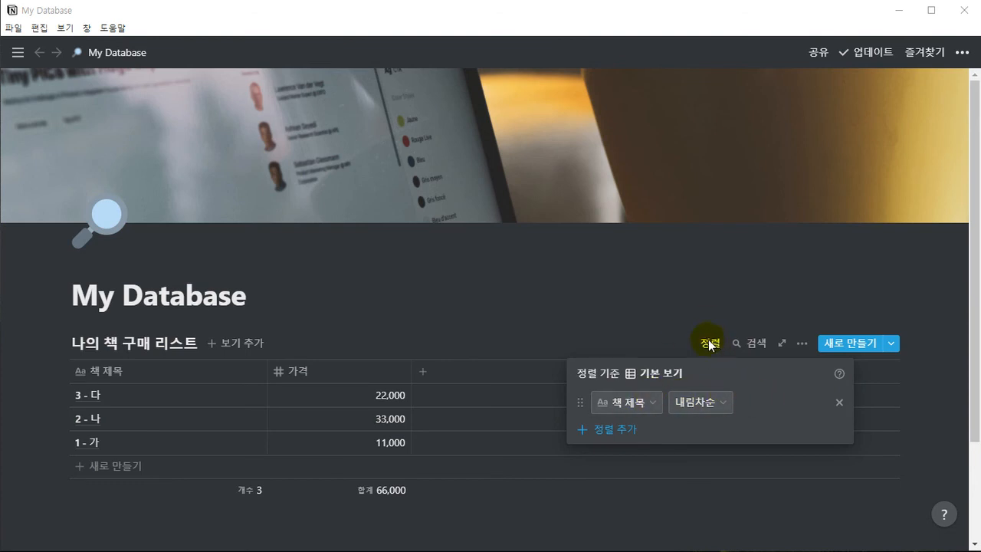
- Delete the current sort condition and apply 내림차순 directly from the 책 제목 column
{"action": "left_click", "coordinate": [838, 401]}
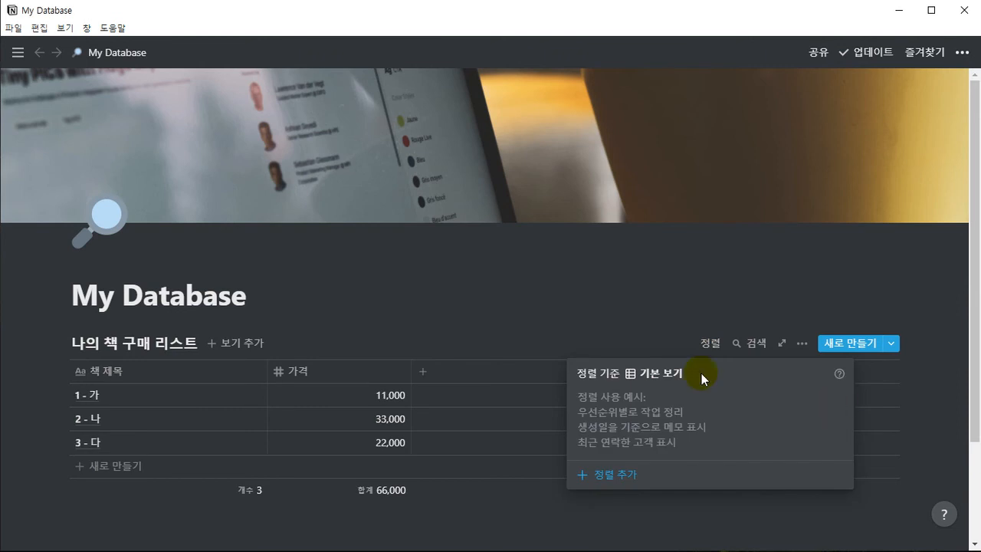
{"action": "left_click", "coordinate": [559, 278]}
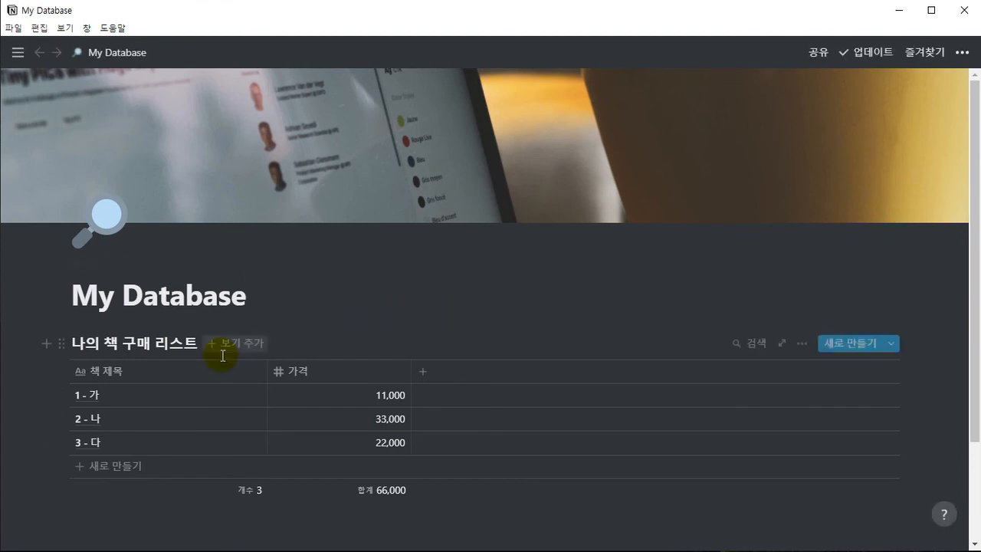
{"action": "left_click", "coordinate": [168, 370]}
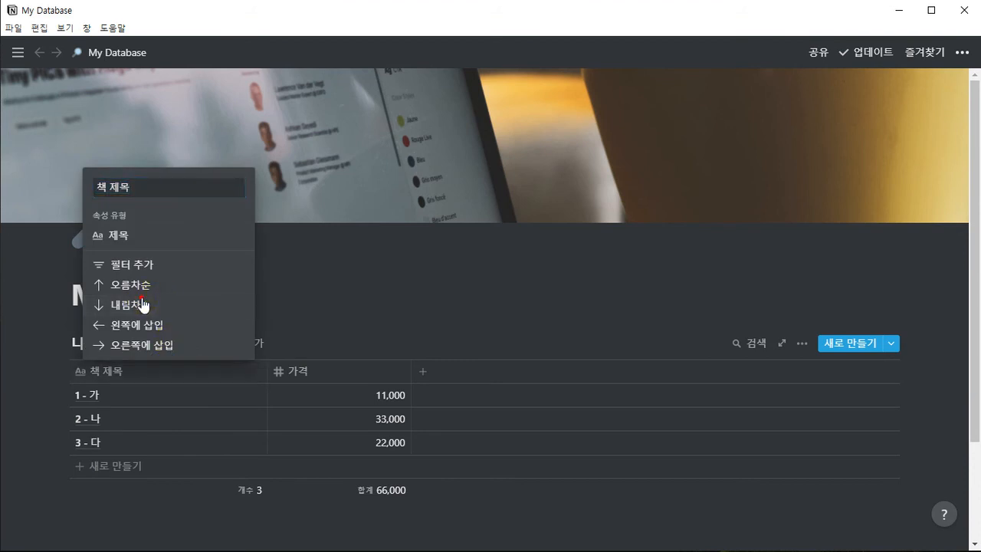
{"action": "left_click", "coordinate": [164, 304]}
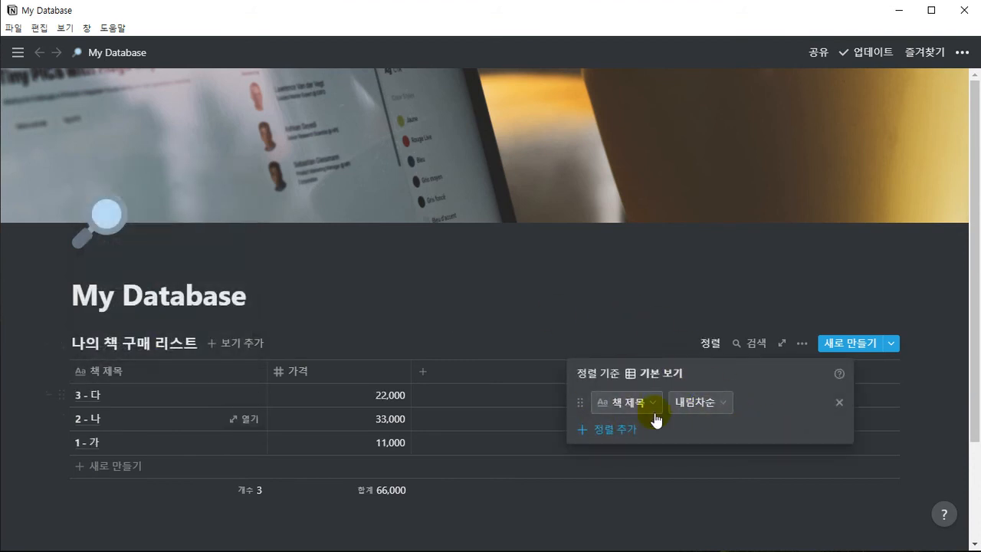
{"action": "left_click", "coordinate": [367, 305]}
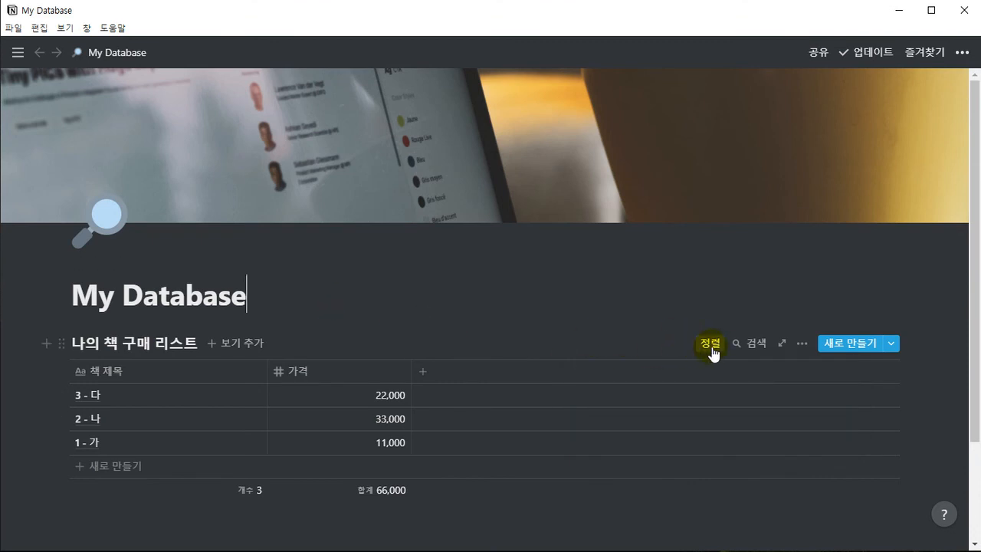
- Examine the book list's active sort condition, comparing access through the database options with the direct sort control
{"action": "left_click", "coordinate": [802, 347]}
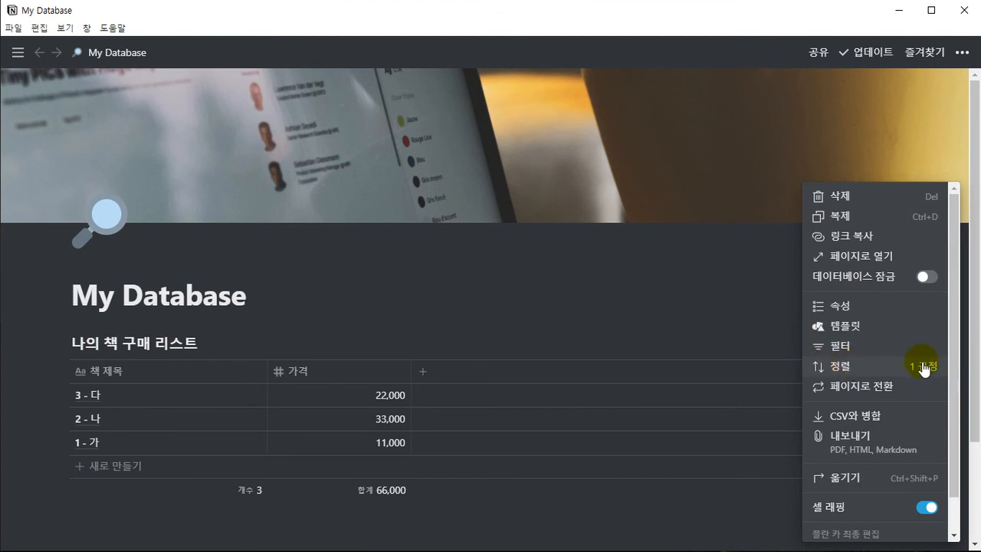
{"action": "left_click", "coordinate": [847, 367]}
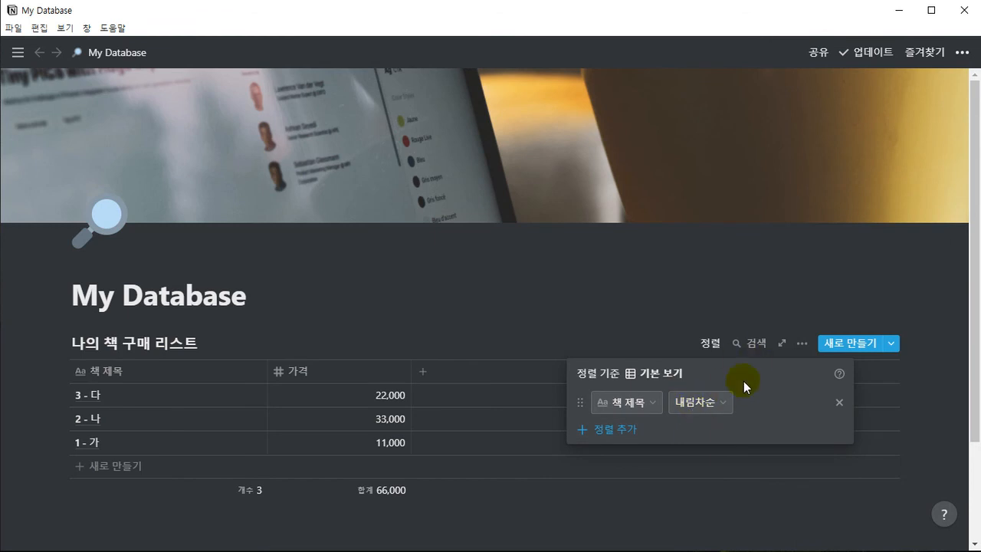
{"action": "left_click", "coordinate": [841, 403]}
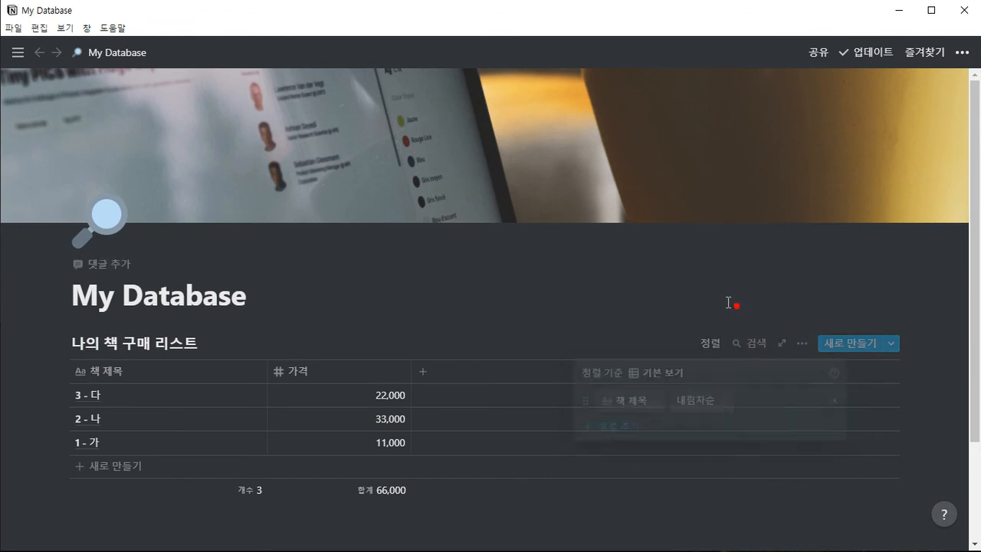
{"action": "left_click", "coordinate": [712, 345]}
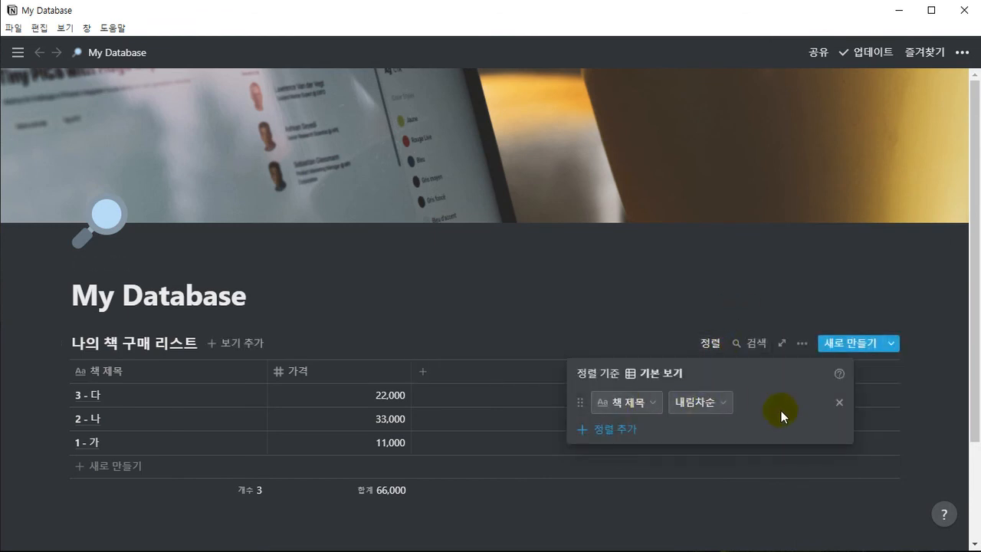
{"action": "left_click", "coordinate": [633, 294]}
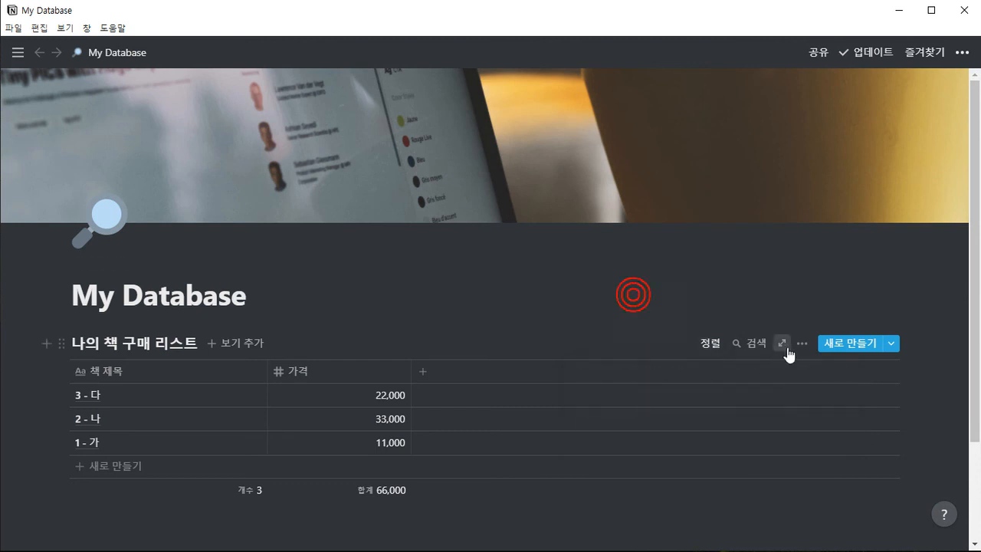
{"action": "left_click", "coordinate": [710, 344]}
{"action": "left_click", "coordinate": [616, 302]}
{"action": "left_click", "coordinate": [799, 346]}
{"action": "left_click", "coordinate": [853, 369]}
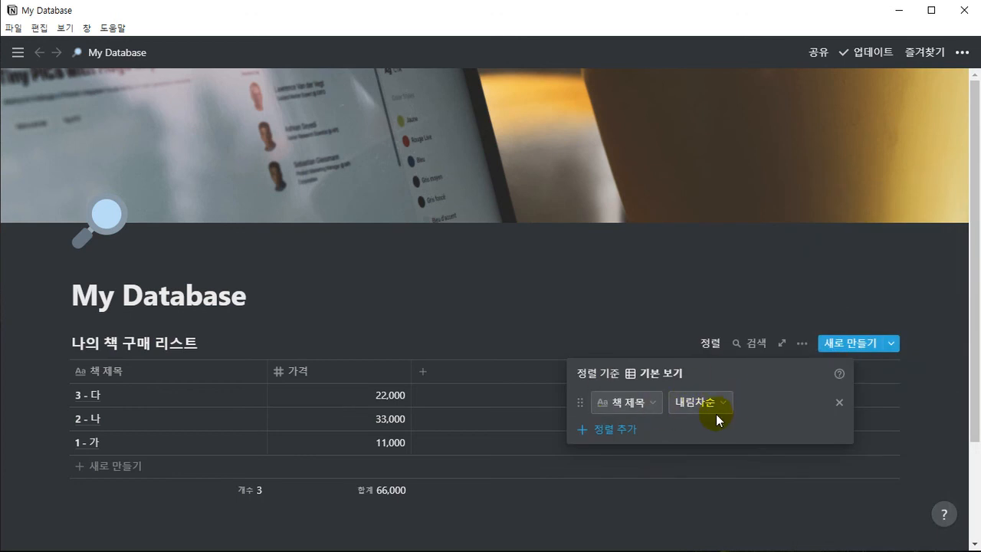
{"action": "left_click", "coordinate": [507, 275]}
- Reapply the 내림차순 order on the 책 제목 column and dismiss the sort settings
{"action": "left_click", "coordinate": [188, 371]}
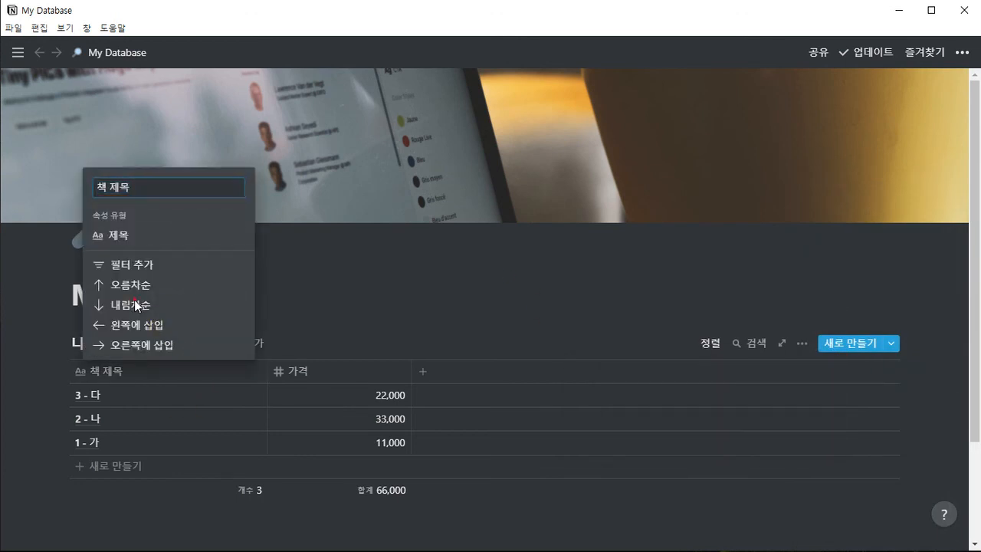
{"action": "left_click", "coordinate": [135, 305]}
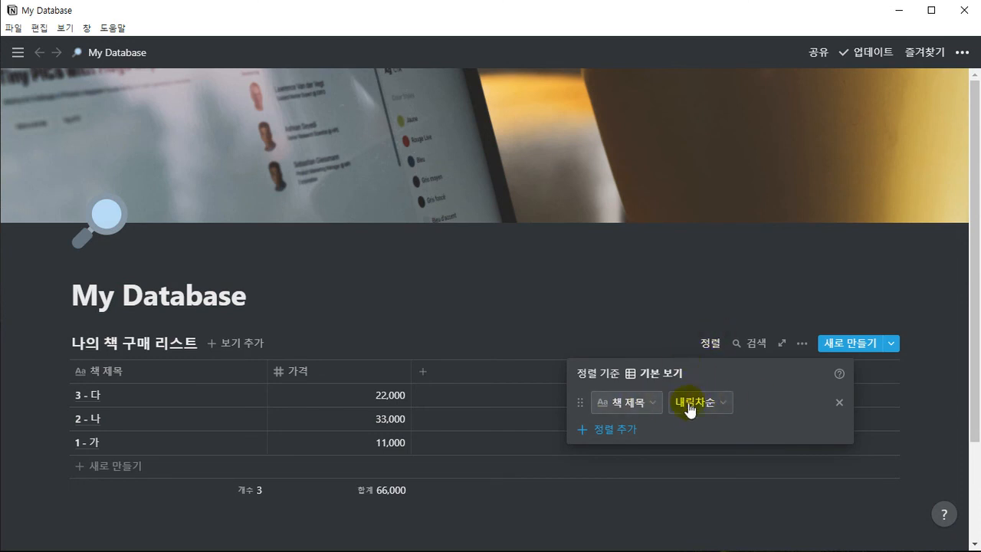
{"action": "left_click", "coordinate": [403, 320]}
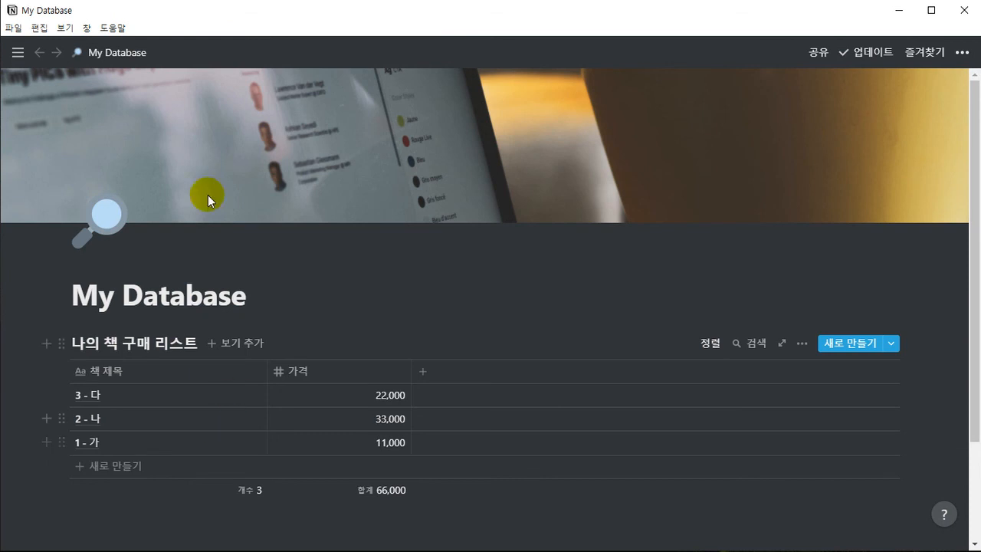
- View the My English Study page's word database for comparison and return to My Database
{"action": "mouse_move", "coordinate": [10, 245]}
{"action": "scroll", "coordinate": [50, 345], "scroll_direction": "down", "scroll_amount": 5}
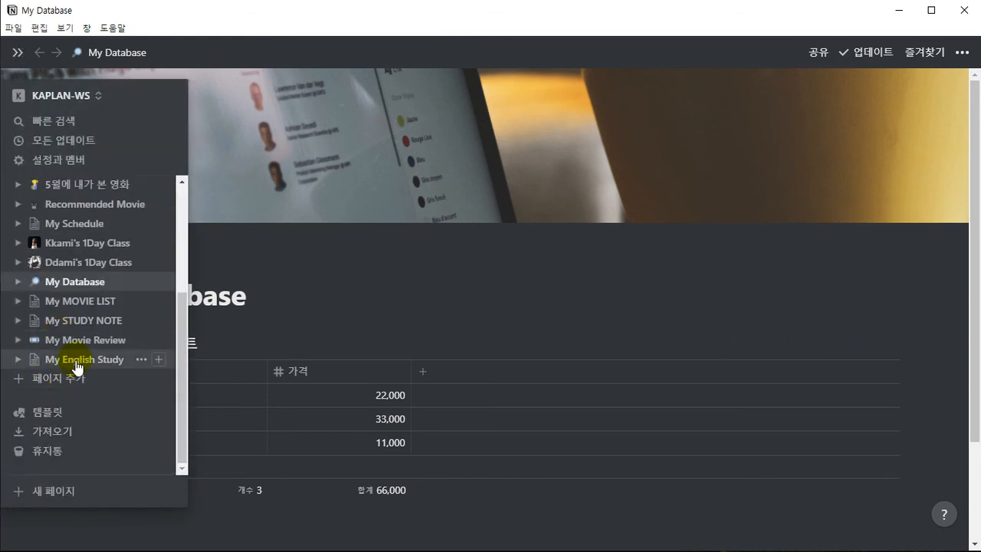
{"action": "left_click", "coordinate": [76, 362]}
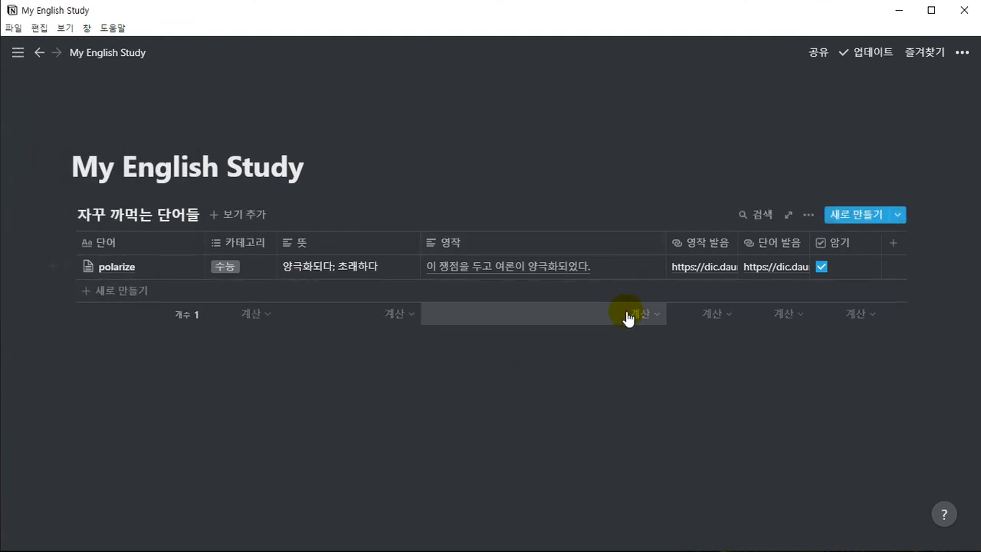
{"action": "left_click", "coordinate": [39, 52]}
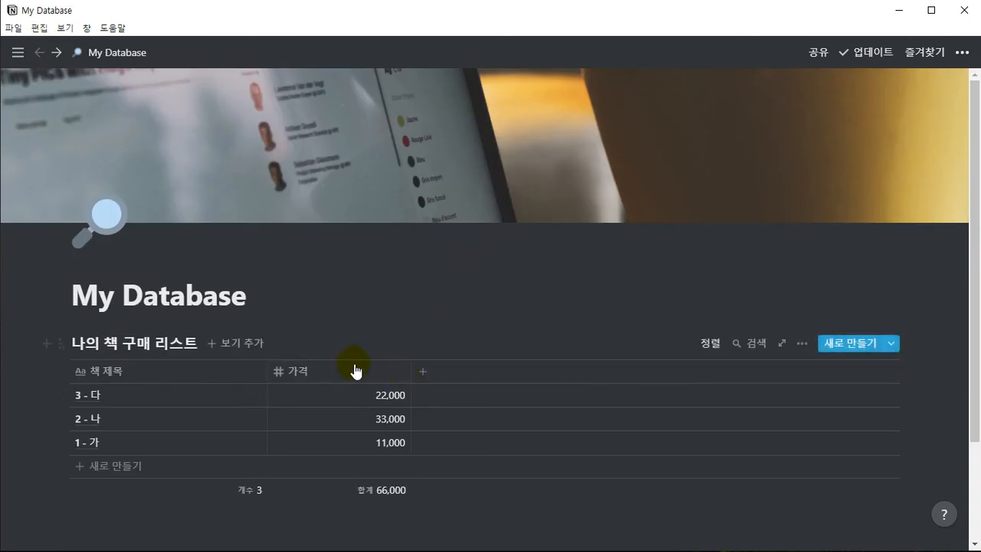
- Show the book purchase list's sort settings to examine the 책 제목 condition
{"action": "left_click", "coordinate": [709, 345]}
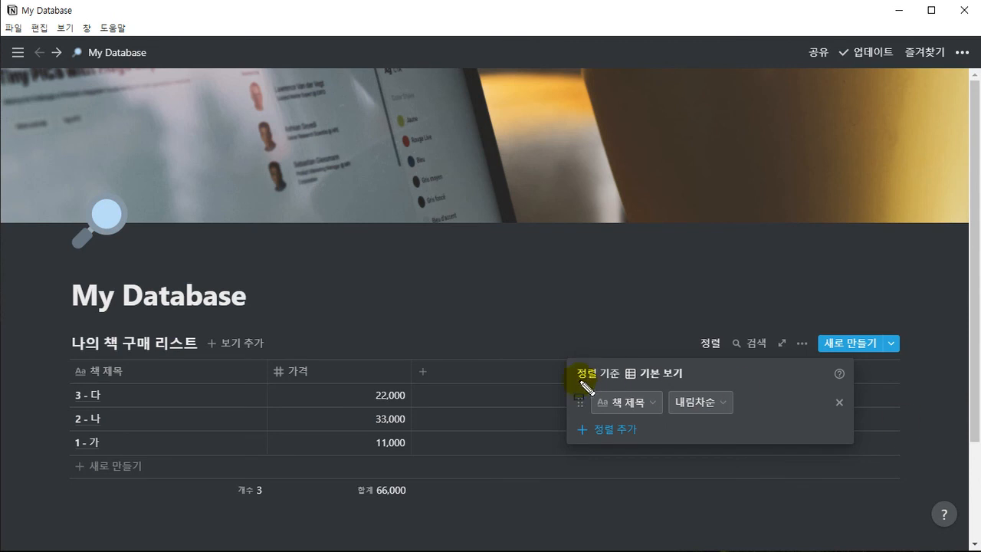
{"action": "left_click_drag", "start_coordinate": [566, 386], "coordinate": [854, 418]}
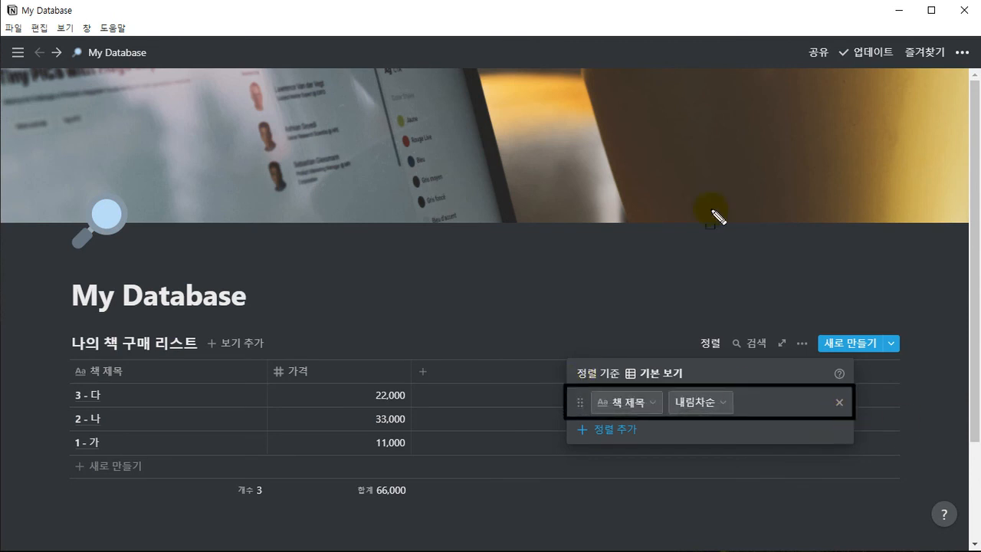
{"action": "left_click_drag", "start_coordinate": [876, 478], "coordinate": [850, 434]}
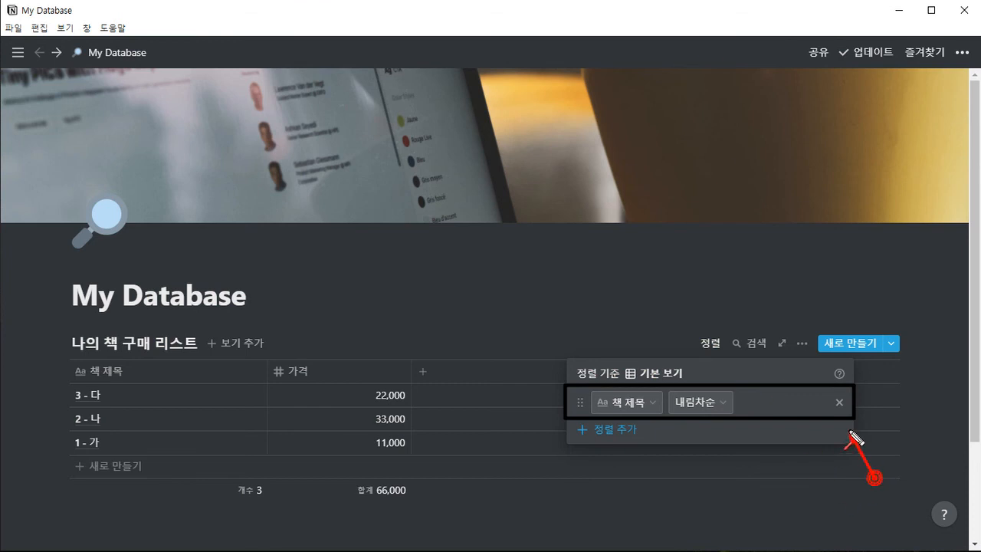
- Compare the book list's row order with its 책 제목 sort condition and dismiss the sort settings
{"action": "left_click_drag", "start_coordinate": [931, 30], "coordinate": [951, 21]}
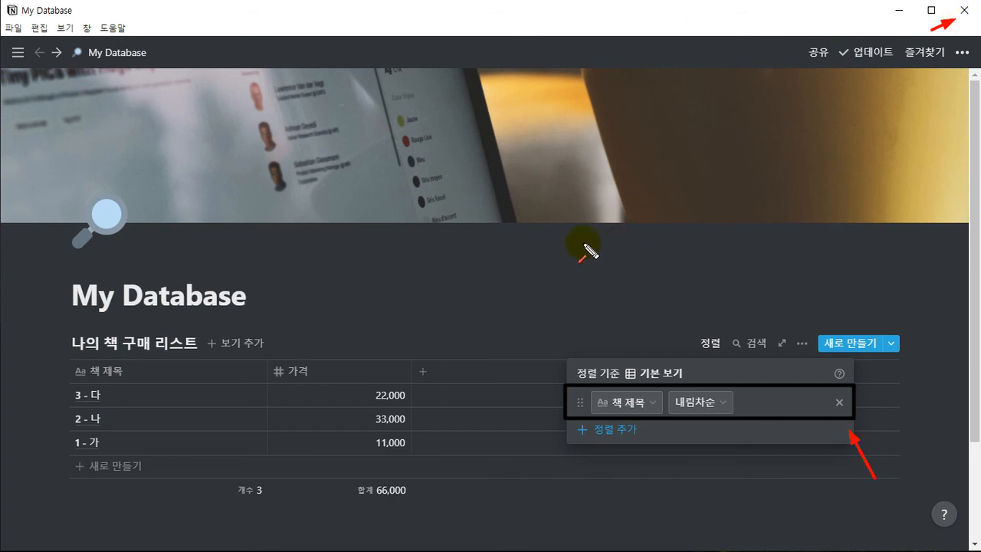
{"action": "left_click_drag", "start_coordinate": [67, 377], "coordinate": [119, 460]}
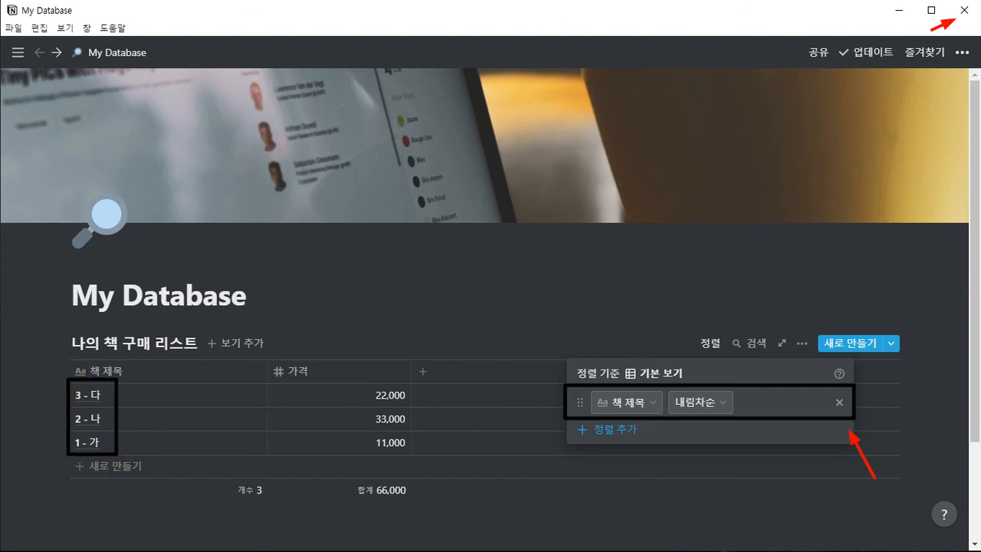
{"action": "left_click_drag", "start_coordinate": [15, 502], "coordinate": [60, 459]}
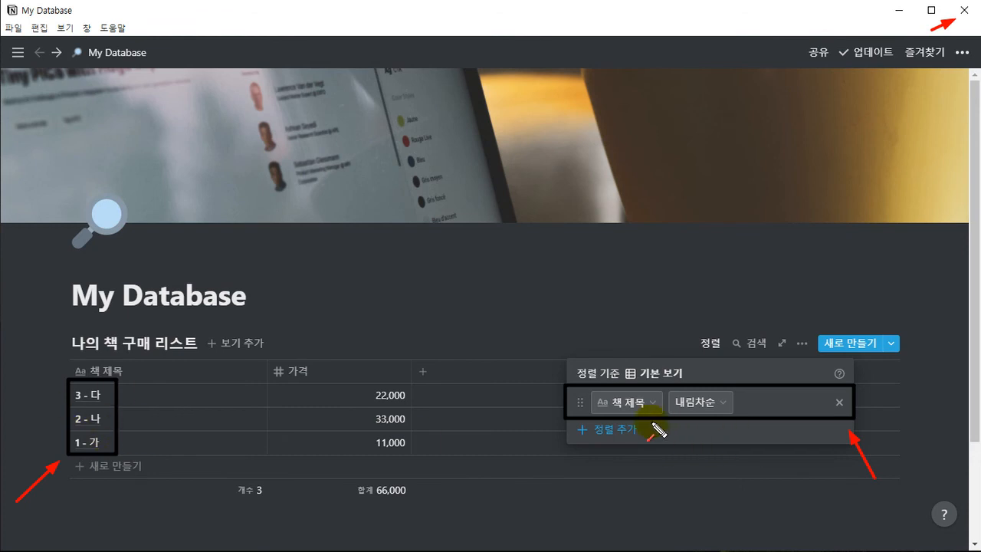
{"action": "left_click_drag", "start_coordinate": [697, 415], "coordinate": [704, 411]}
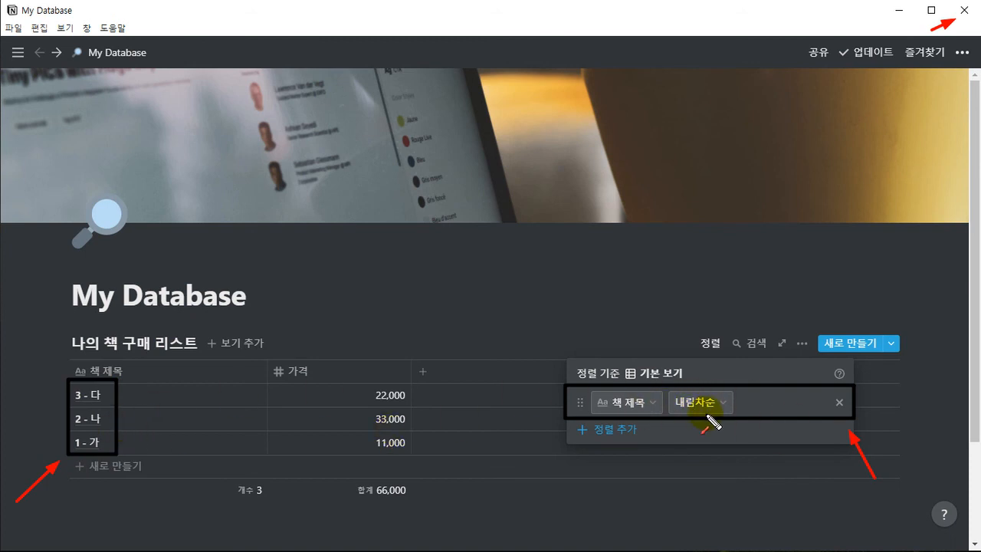
{"action": "key", "text": "Escape"}
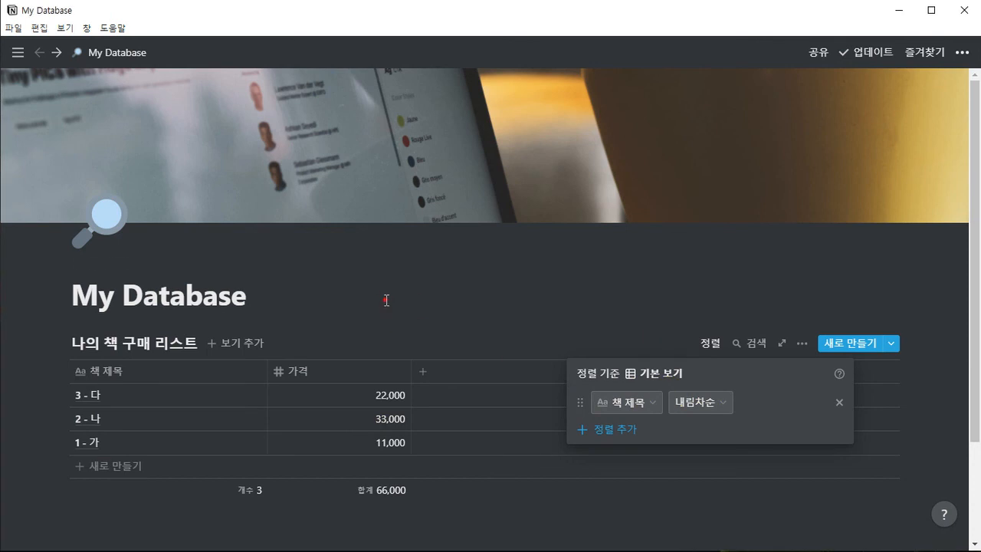
{"action": "left_click", "coordinate": [387, 302]}
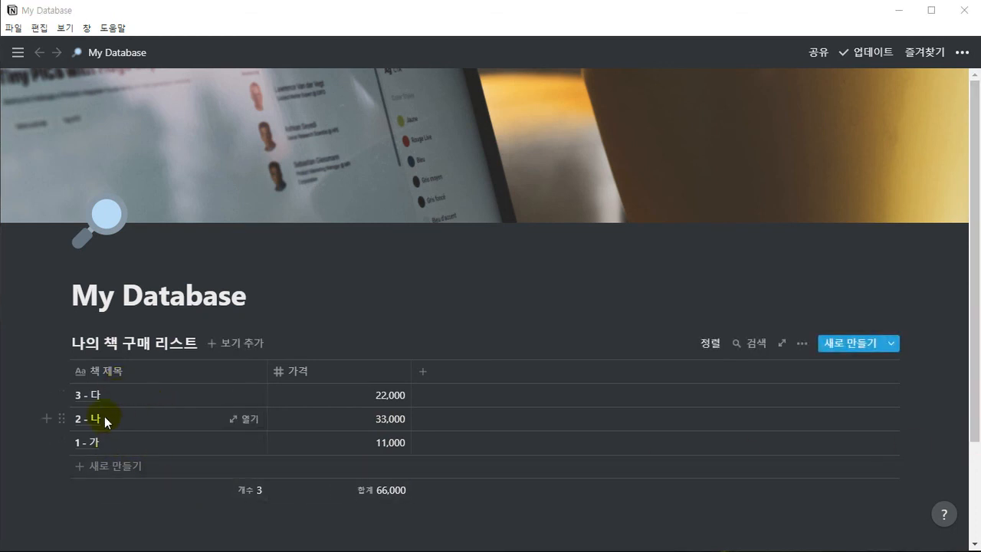
- Review the book list's sort condition, close Notion and relaunch it from the desktop
{"action": "left_click", "coordinate": [711, 345]}
{"action": "left_click", "coordinate": [670, 276]}
{"action": "left_click", "coordinate": [964, 17]}
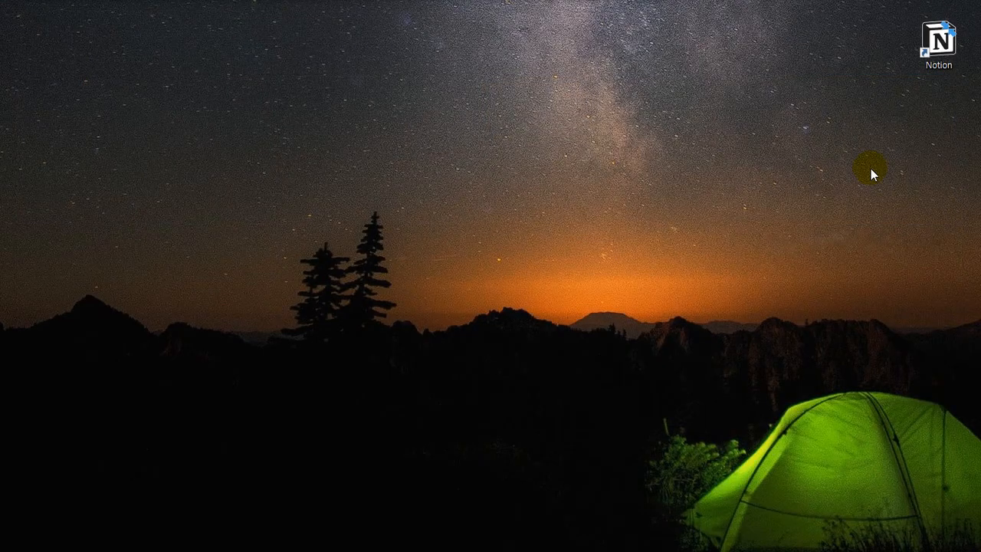
{"action": "left_click", "coordinate": [945, 52]}
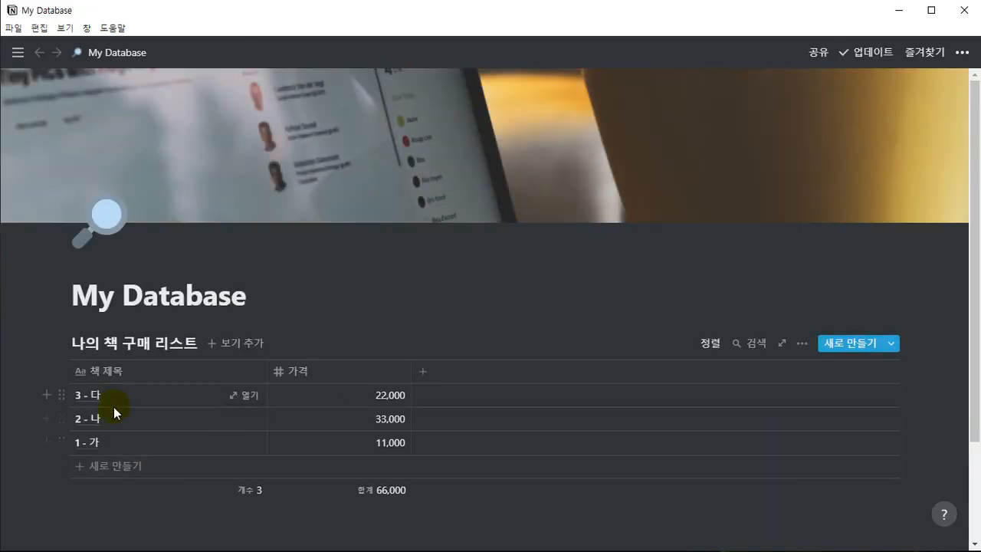
- Remove the 책 제목 sort condition from the book list and dismiss the sort settings
{"action": "left_click", "coordinate": [709, 347]}
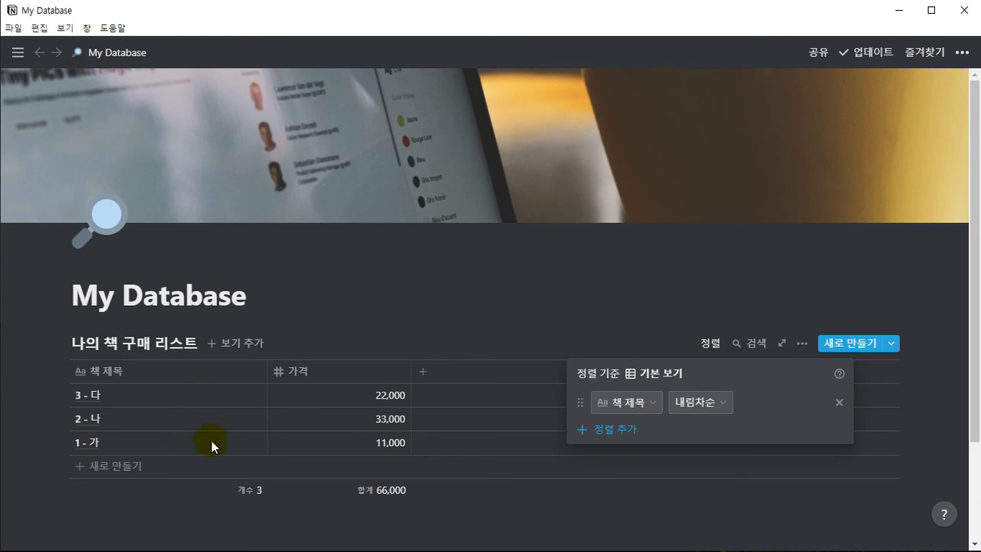
{"action": "left_click", "coordinate": [839, 402]}
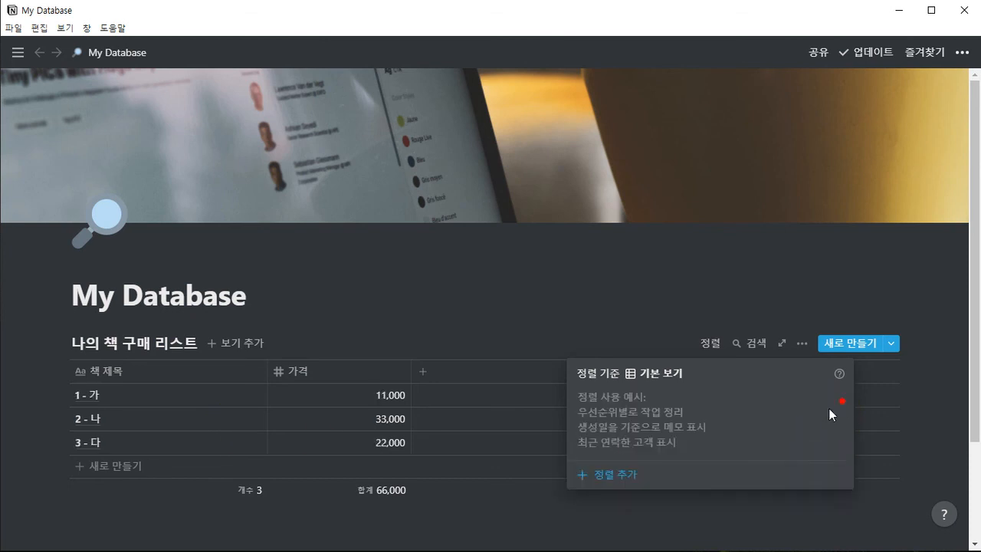
{"action": "left_click", "coordinate": [484, 345]}
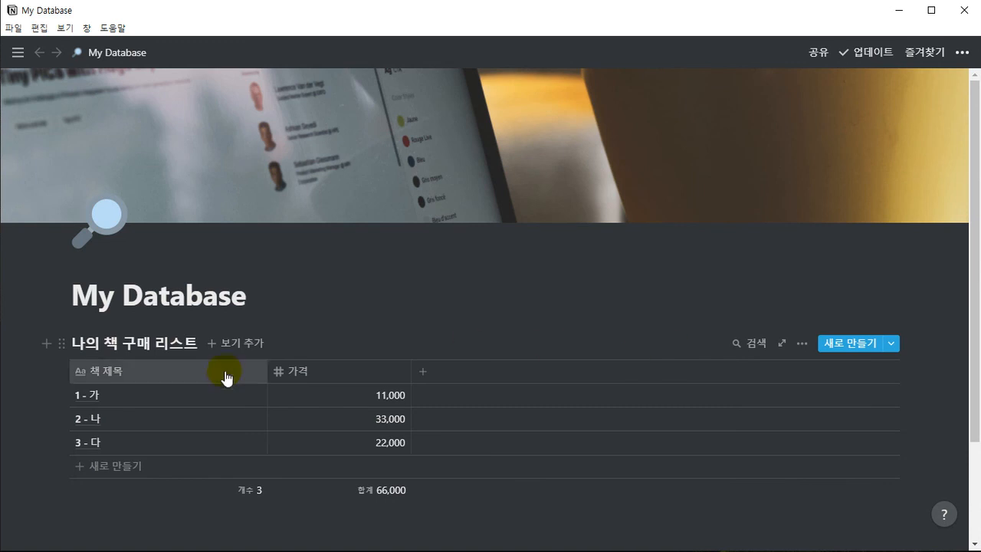
- Examine the book list's sort settings and the 정렬 추가 option through the database options, and dismiss them
{"action": "left_click", "coordinate": [801, 343]}
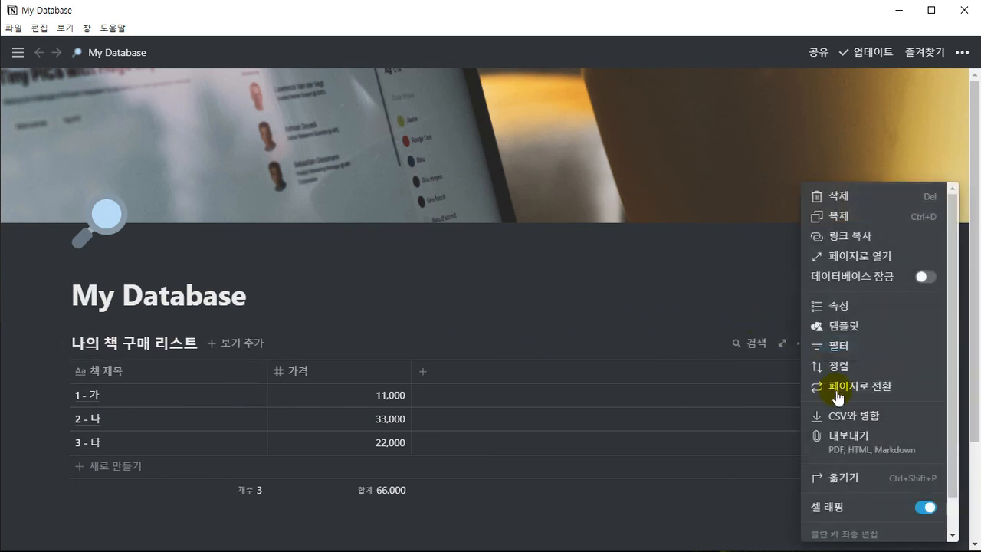
{"action": "left_click", "coordinate": [828, 363]}
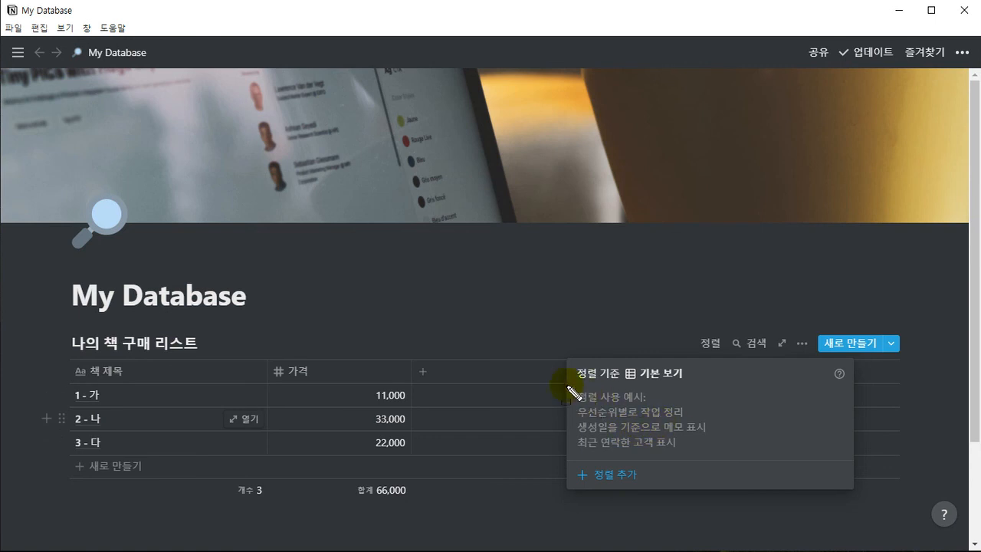
{"action": "mouse_move", "coordinate": [571, 385]}
{"action": "left_mouse_down"}
{"action": "mouse_move", "coordinate": [738, 452]}
{"action": "mouse_move", "coordinate": [783, 455]}
{"action": "left_mouse_up"}
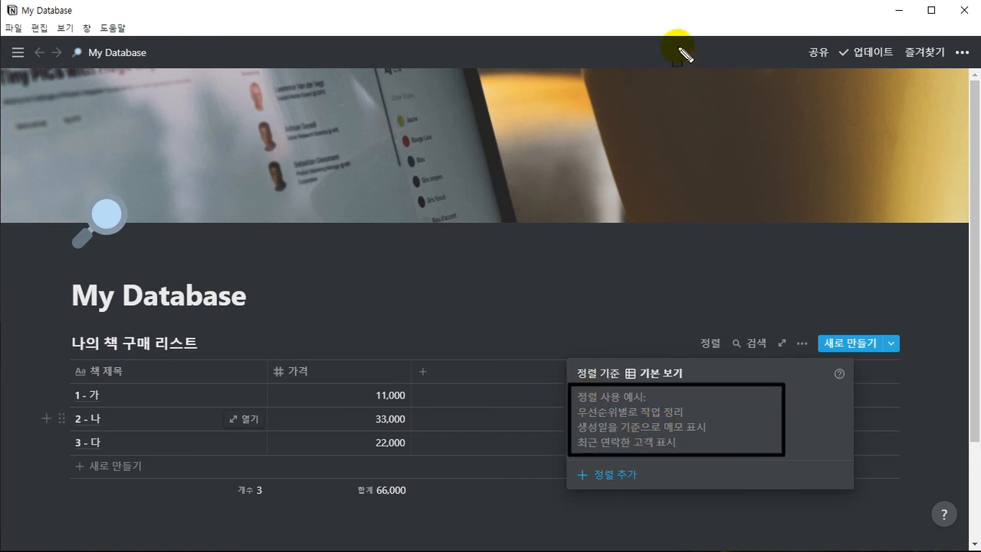
{"action": "left_click_drag", "start_coordinate": [692, 391], "coordinate": [626, 443]}
{"action": "left_click_drag", "start_coordinate": [631, 392], "coordinate": [698, 440]}
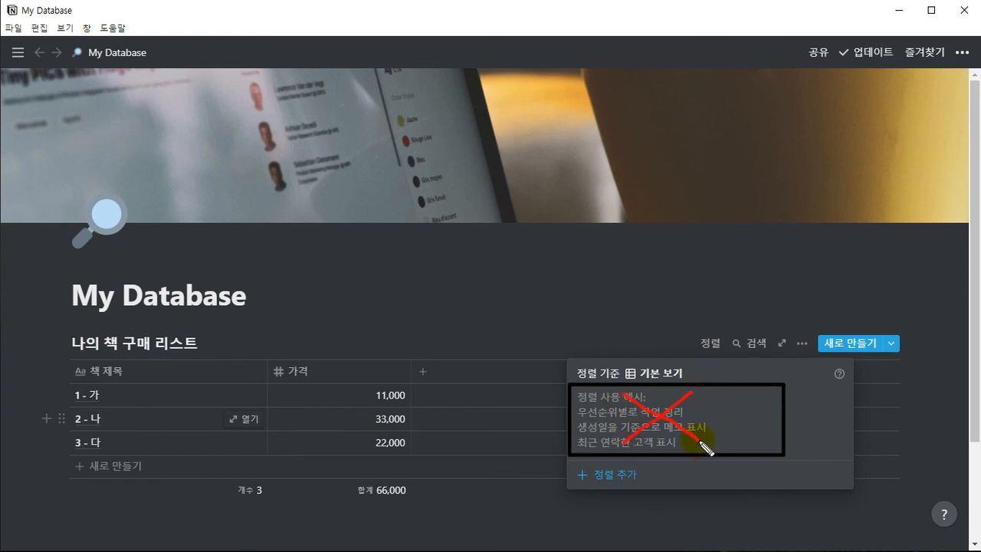
{"action": "left_click_drag", "start_coordinate": [596, 484], "coordinate": [637, 485]}
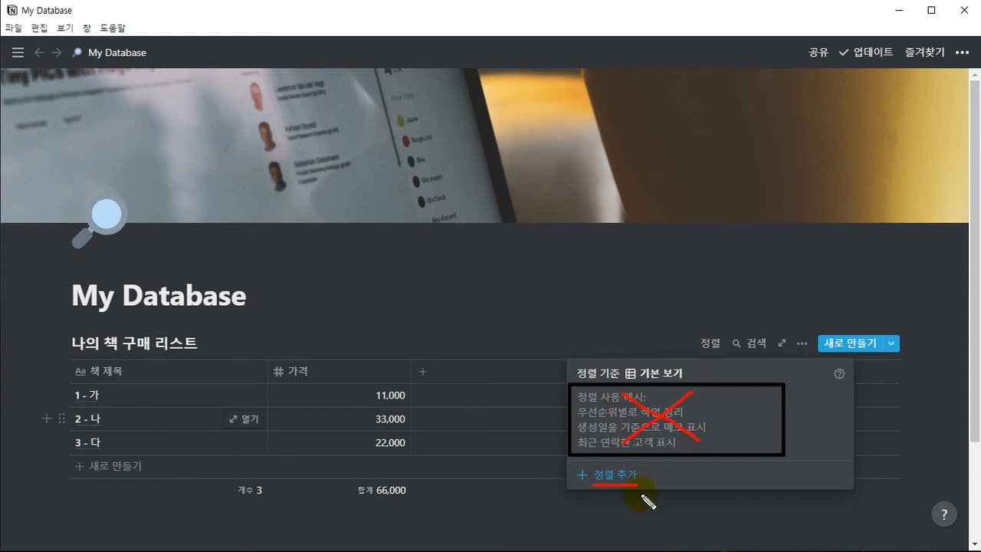
{"action": "key", "text": "Escape"}
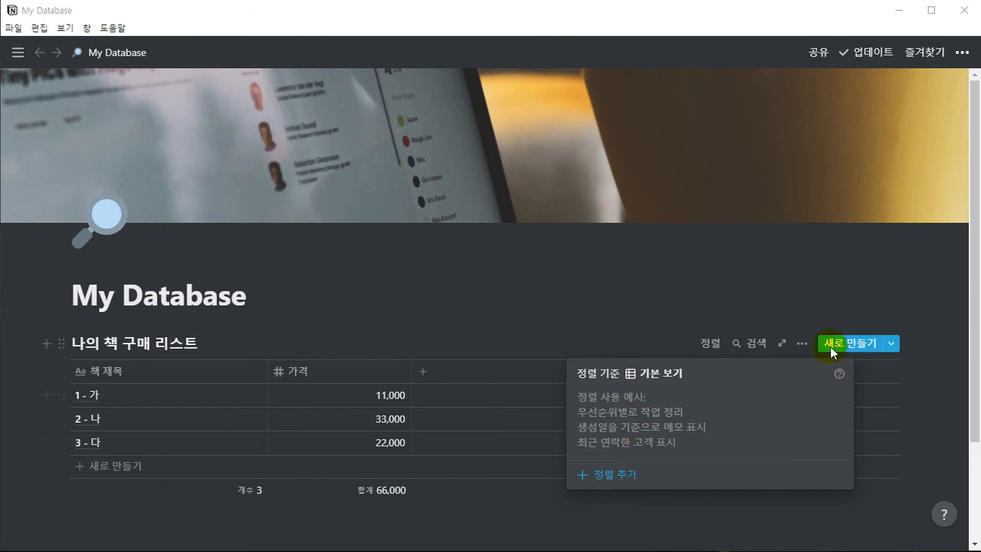
{"action": "left_click", "coordinate": [801, 343]}
{"action": "left_click", "coordinate": [800, 344]}
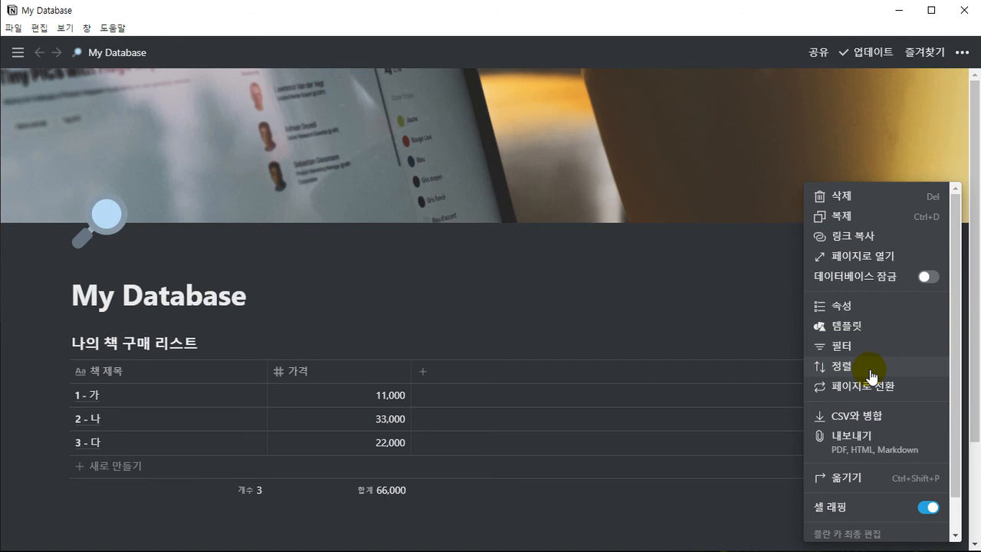
{"action": "left_click", "coordinate": [415, 311]}
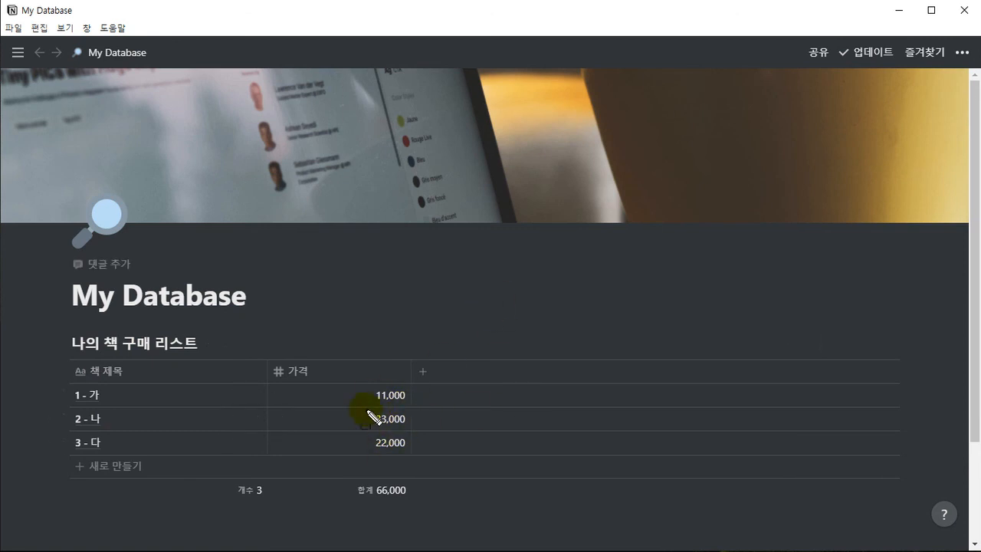
- Sort the book list by the 가격 column in 오름차순 order
{"action": "left_click_drag", "start_coordinate": [358, 380], "coordinate": [417, 460]}
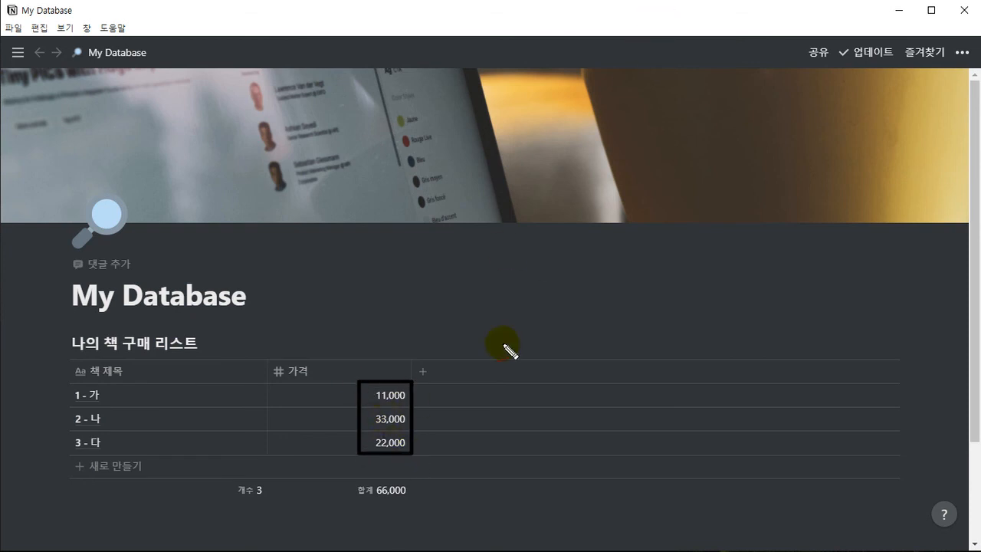
{"action": "left_click_drag", "start_coordinate": [443, 488], "coordinate": [423, 469]}
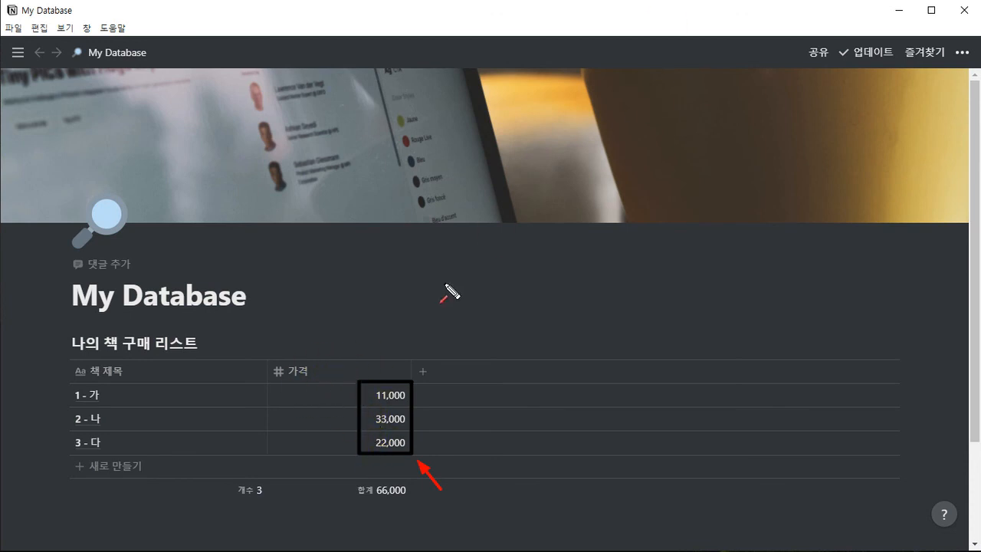
{"action": "left_click_drag", "start_coordinate": [345, 276], "coordinate": [345, 344]}
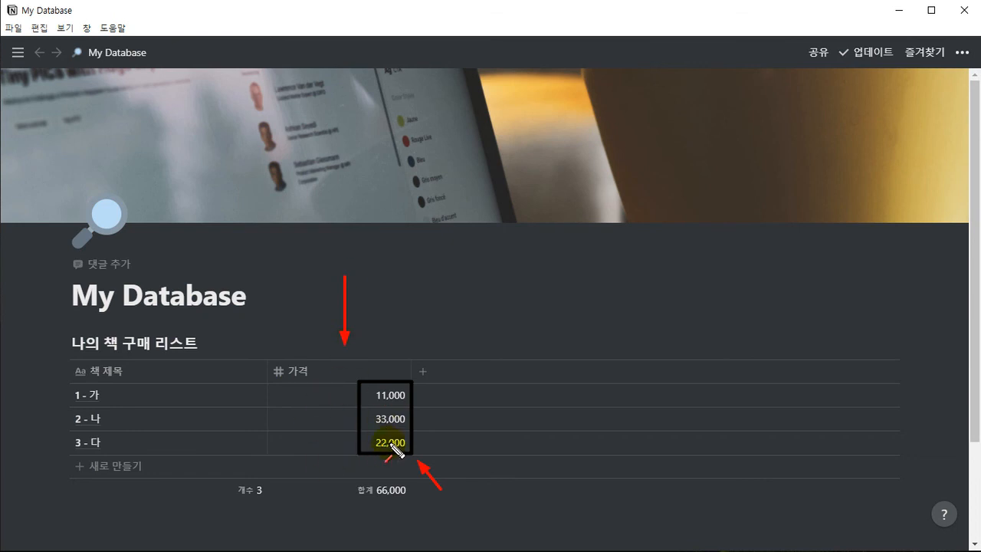
{"action": "key", "text": "Escape"}
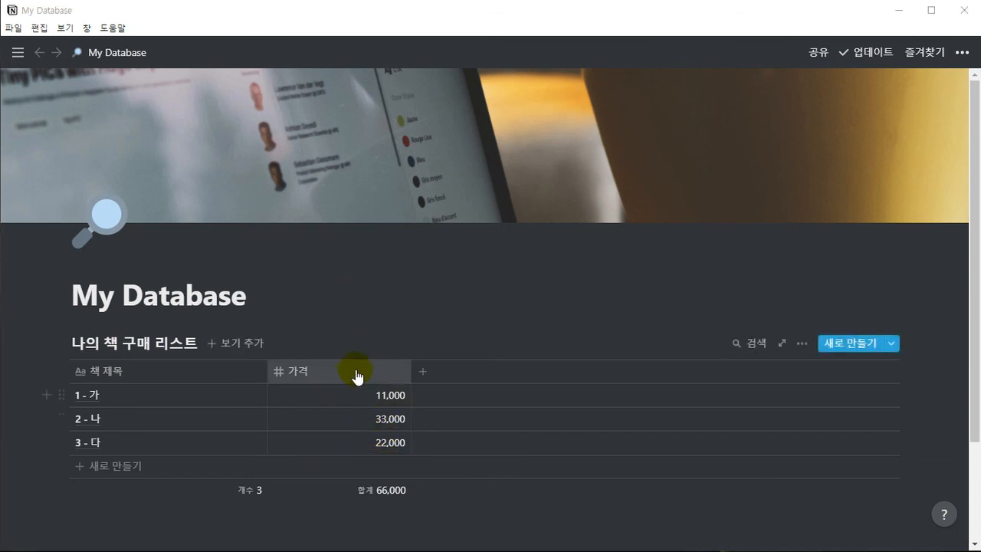
{"action": "left_click", "coordinate": [356, 370]}
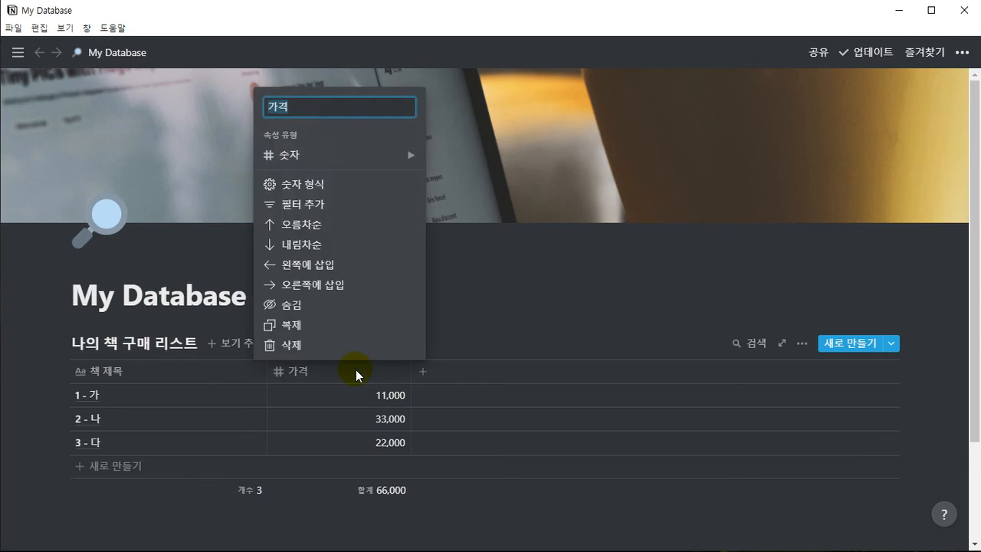
{"action": "left_click", "coordinate": [298, 225]}
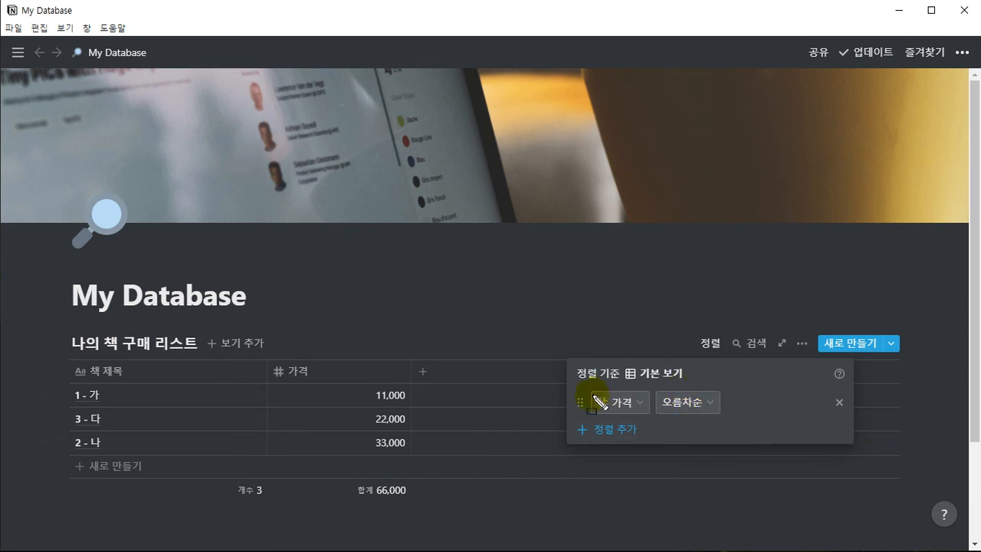
- Examine the 가격 sort condition against the order of the prices and dismiss the sort settings
{"action": "mouse_move", "coordinate": [565, 385]}
{"action": "left_mouse_down"}
{"action": "mouse_move", "coordinate": [685, 407]}
{"action": "mouse_move", "coordinate": [854, 418]}
{"action": "left_mouse_up"}
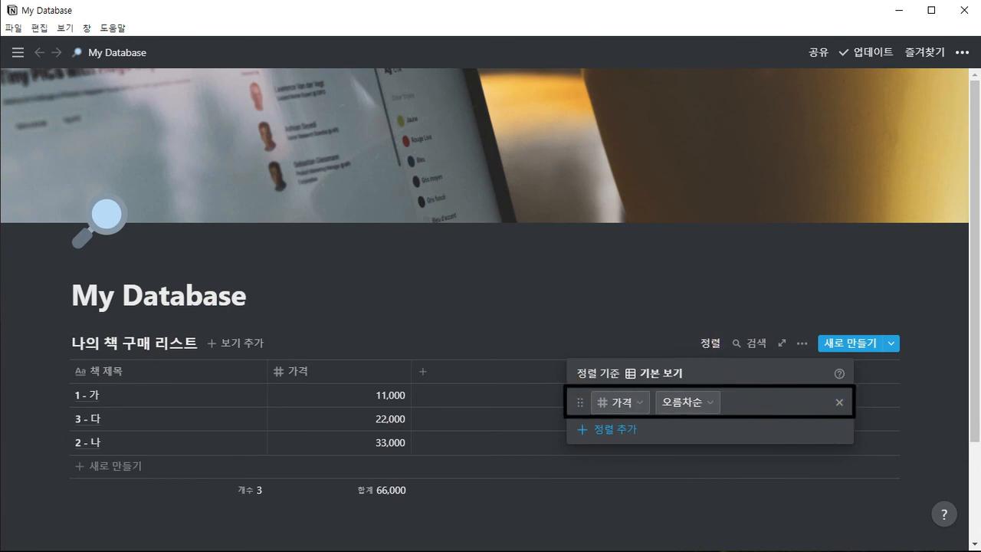
{"action": "left_click_drag", "start_coordinate": [730, 306], "coordinate": [718, 330]}
{"action": "left_click_drag", "start_coordinate": [534, 455], "coordinate": [555, 431]}
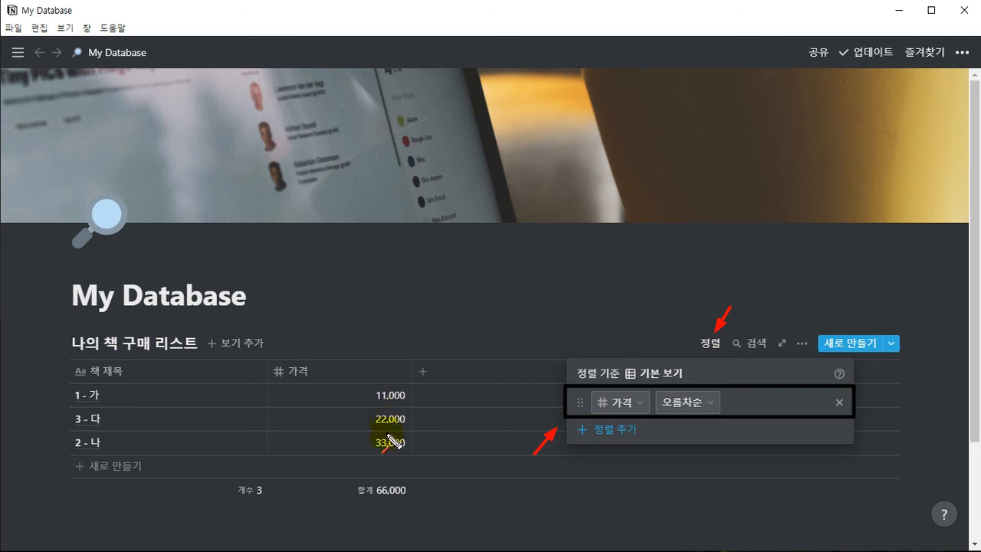
{"action": "left_click_drag", "start_coordinate": [354, 394], "coordinate": [358, 452]}
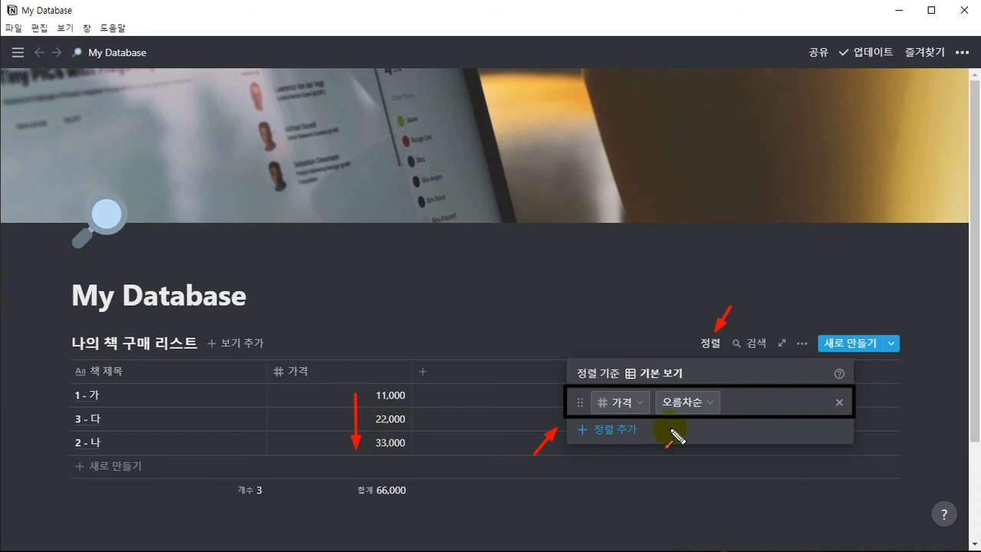
{"action": "key", "text": "Escape"}
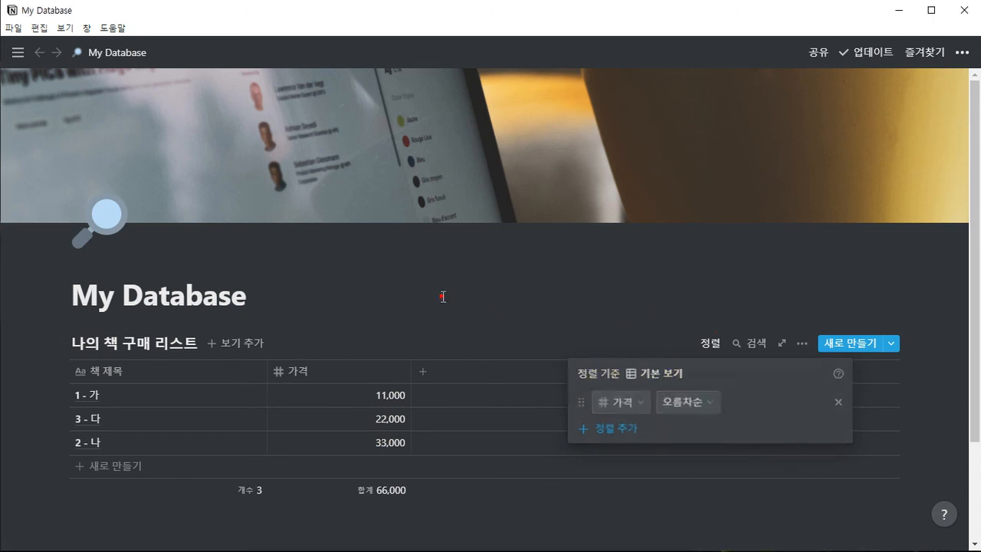
{"action": "left_click", "coordinate": [442, 296]}
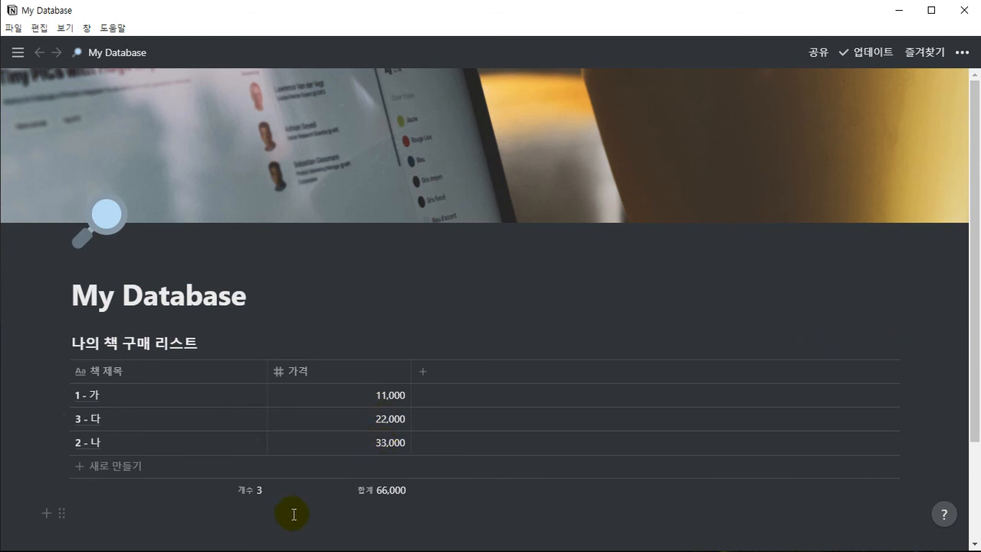
- Add a new book row titled asdasdfasasf with a 가격 of 15000 to the sorted list
{"action": "left_click", "coordinate": [140, 466]}
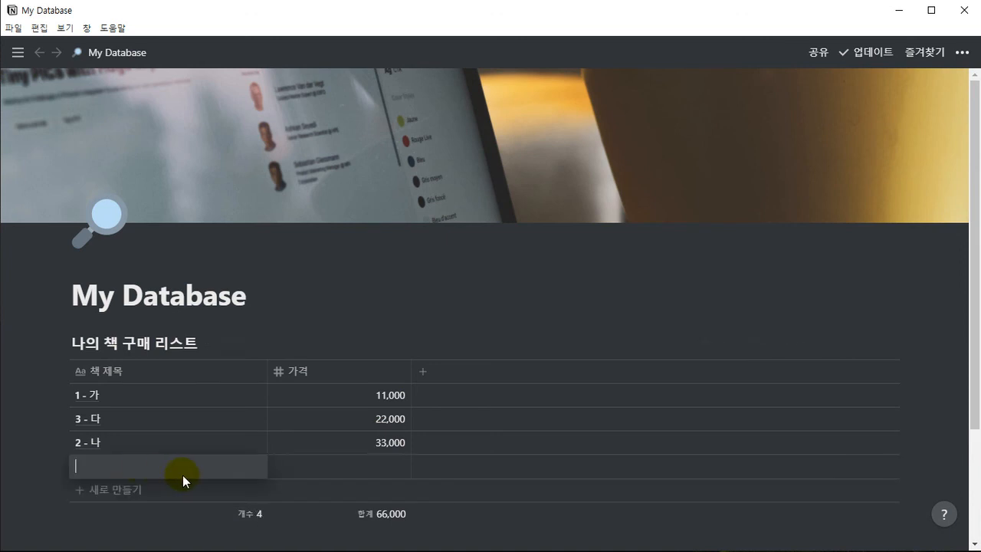
{"action": "type", "text": "asdasdfasasf"}
{"action": "key", "text": "Tab"}
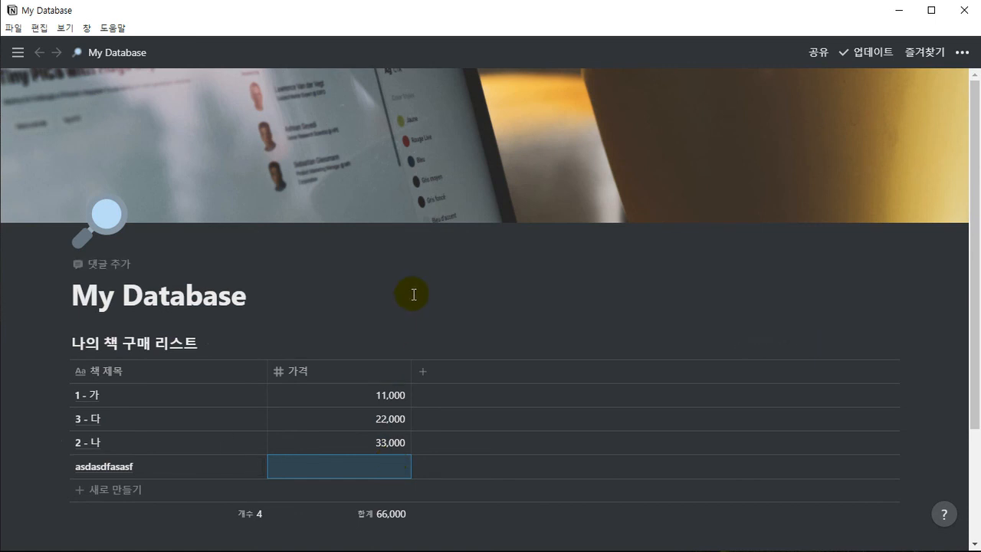
{"action": "type", "text": "1500"}
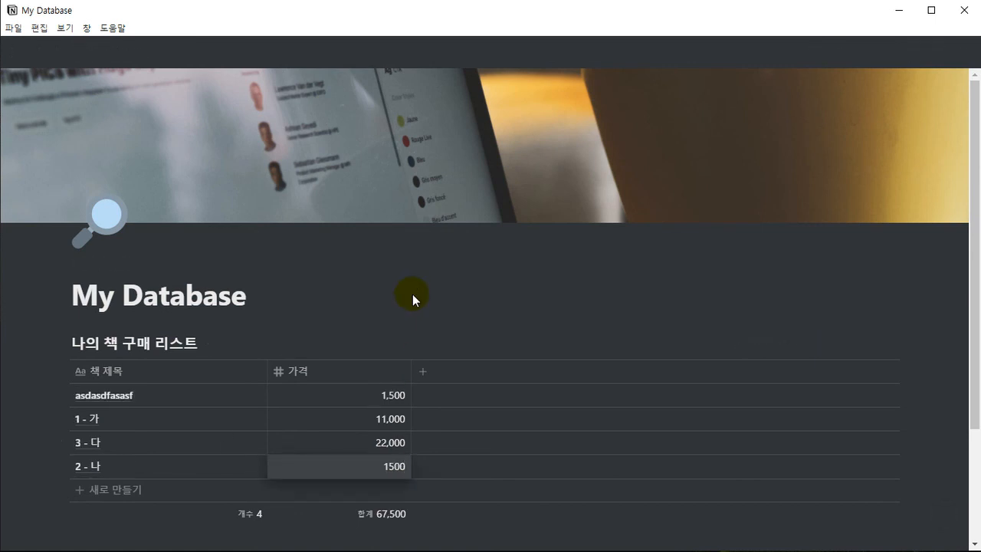
{"action": "type", "text": "0"}
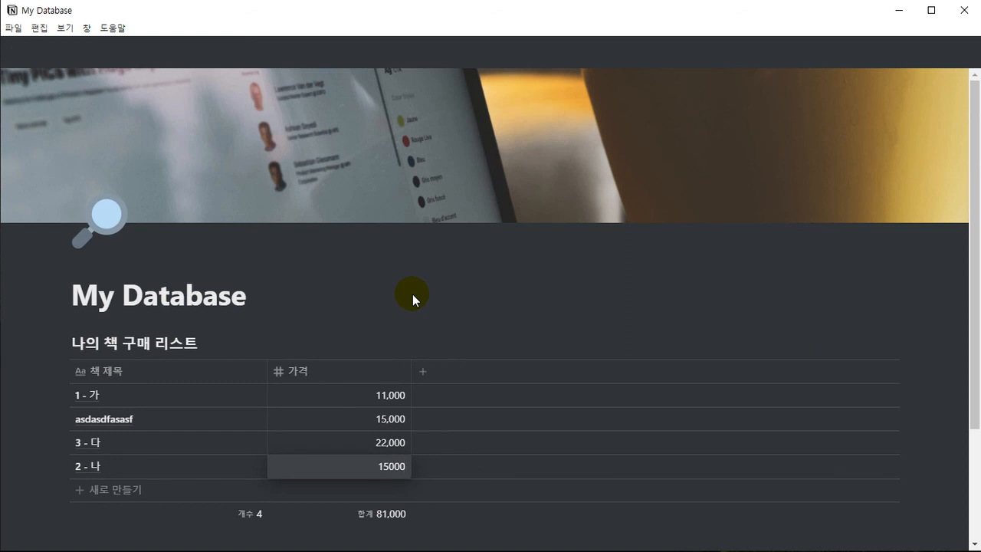
{"action": "key", "text": "Return"}
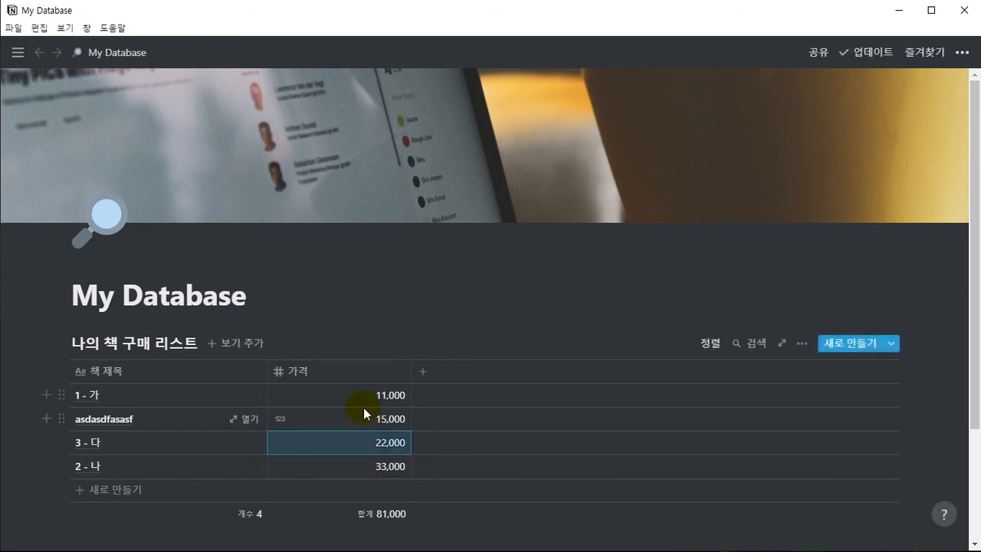
- Deselect the 가격 cell and examine where the new asdasdfasasf row is placed in the sorted book list
{"action": "left_click", "coordinate": [284, 306]}
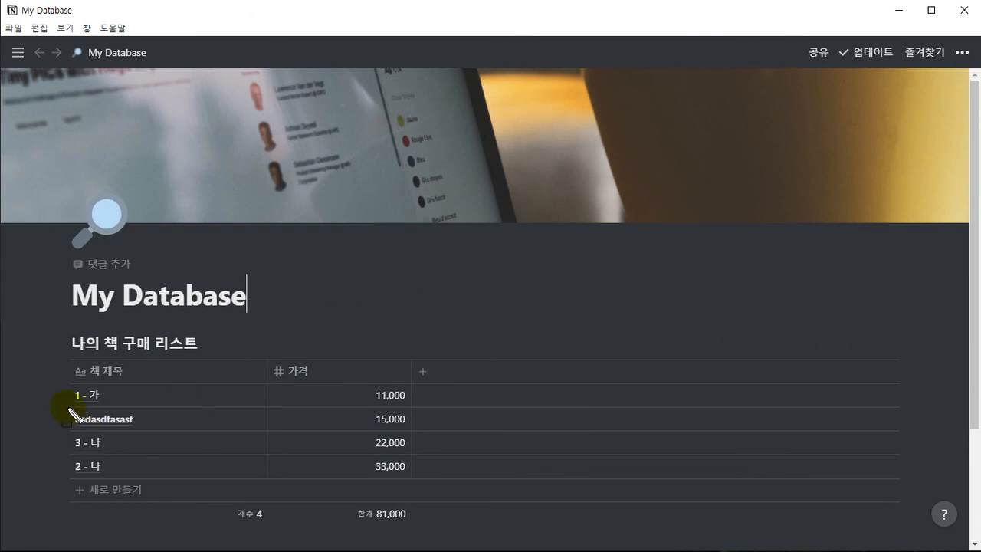
{"action": "mouse_move", "coordinate": [68, 407]}
{"action": "left_mouse_down"}
{"action": "mouse_move", "coordinate": [230, 442]}
{"action": "mouse_move", "coordinate": [776, 450]}
{"action": "mouse_move", "coordinate": [414, 431]}
{"action": "left_mouse_up"}
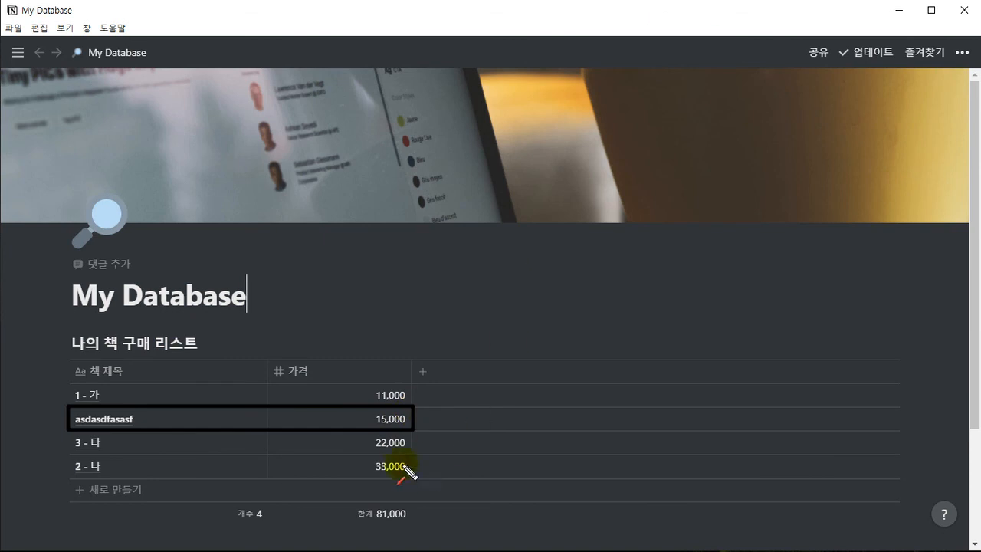
{"action": "left_click_drag", "start_coordinate": [464, 470], "coordinate": [424, 439]}
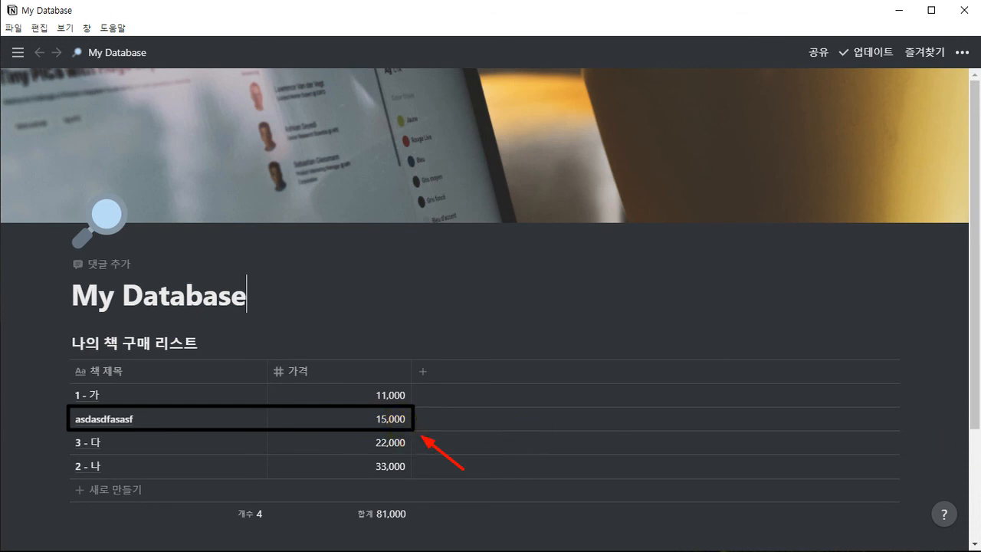
{"action": "key", "text": "Escape"}
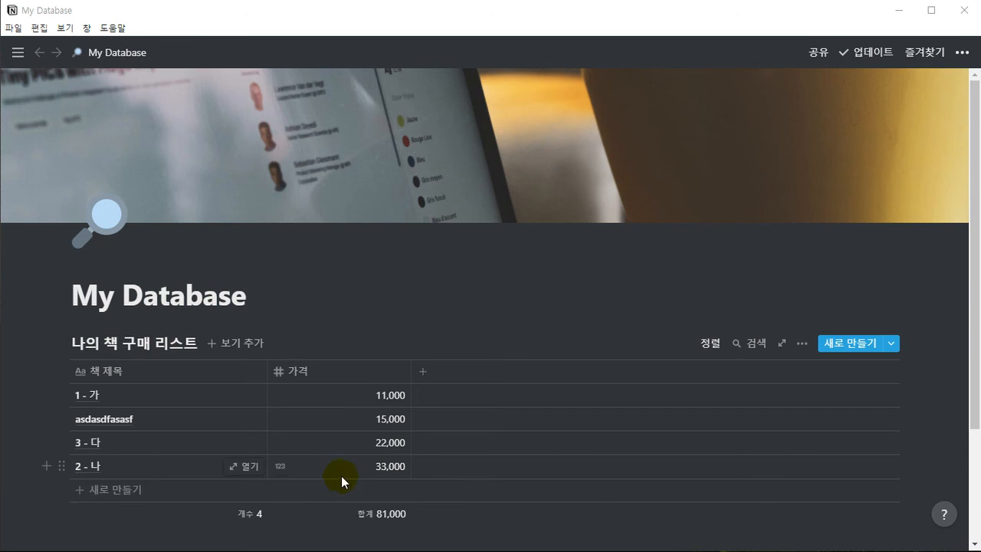
- Review the 가격 오름차순 rule in the book list's sort settings, remove it and dismiss the settings
{"action": "left_click", "coordinate": [711, 342]}
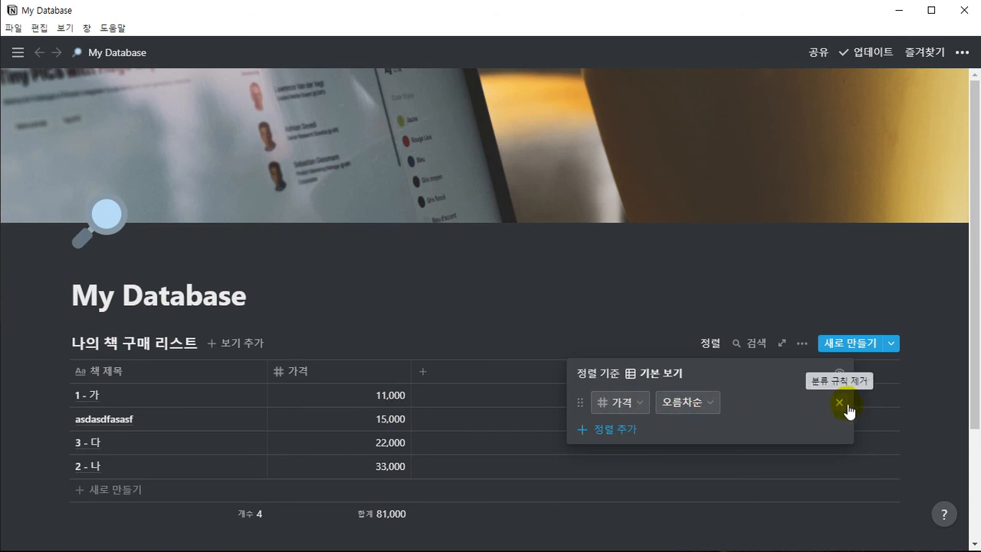
{"action": "key", "text": "ctrl+alt+d"}
{"action": "left_click_drag", "start_coordinate": [805, 370], "coordinate": [875, 391]}
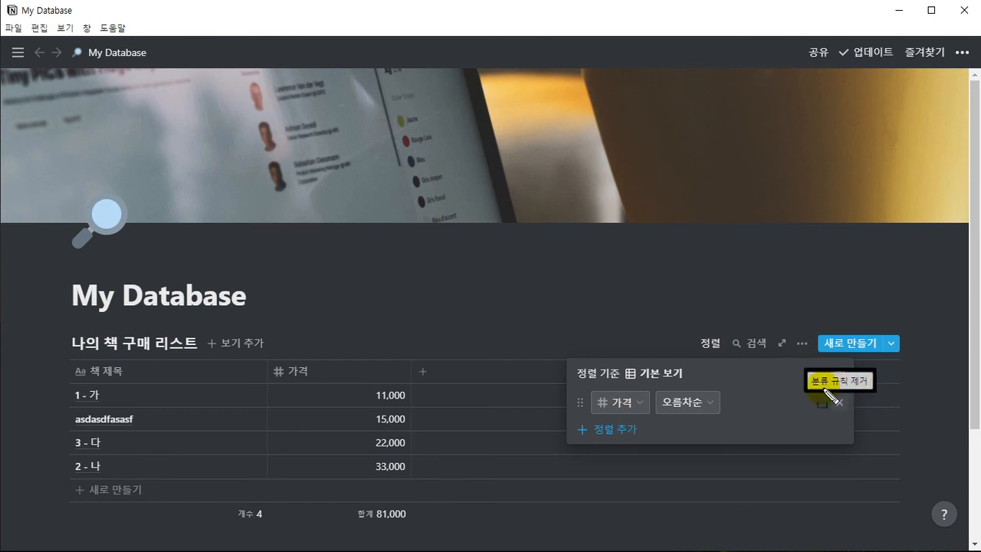
{"action": "mouse_move", "coordinate": [72, 405]}
{"action": "left_mouse_down"}
{"action": "mouse_move", "coordinate": [78, 415]}
{"action": "mouse_move", "coordinate": [410, 429]}
{"action": "left_mouse_up"}
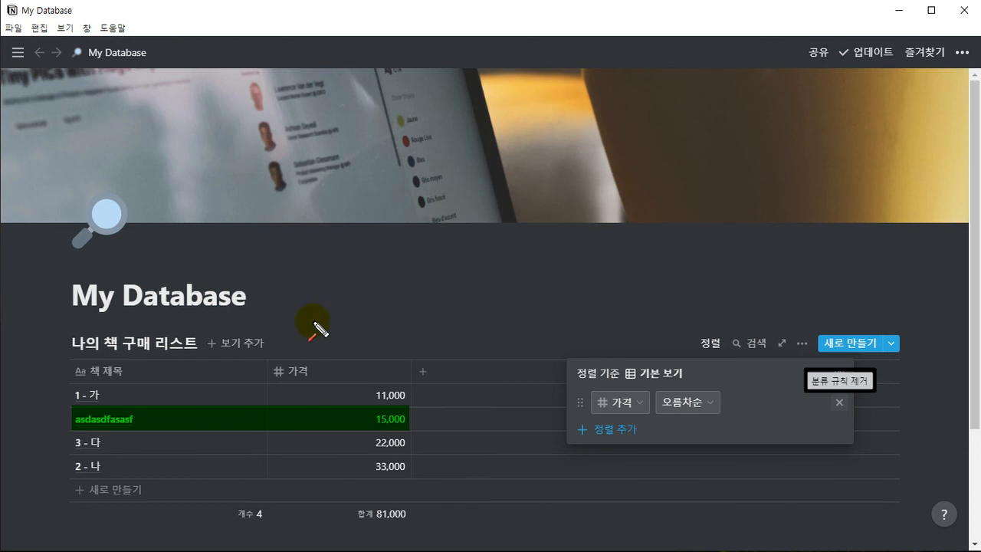
{"action": "mouse_move", "coordinate": [68, 420]}
{"action": "left_mouse_down"}
{"action": "mouse_move", "coordinate": [30, 459]}
{"action": "mouse_move", "coordinate": [59, 492]}
{"action": "left_mouse_up"}
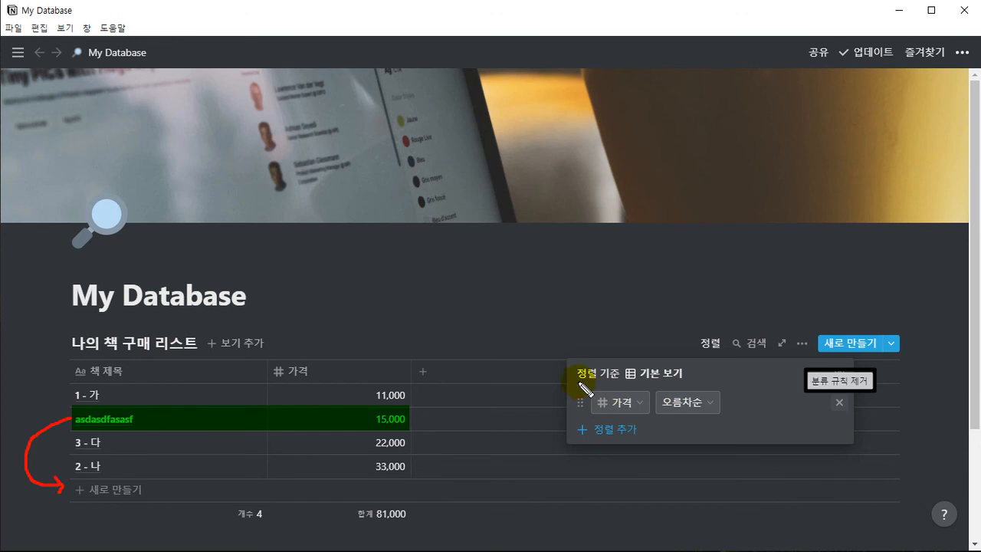
{"action": "mouse_move", "coordinate": [576, 375]}
{"action": "left_mouse_down"}
{"action": "mouse_move", "coordinate": [578, 420]}
{"action": "mouse_move", "coordinate": [613, 426]}
{"action": "mouse_move", "coordinate": [727, 424]}
{"action": "mouse_move", "coordinate": [736, 379]}
{"action": "mouse_move", "coordinate": [580, 377]}
{"action": "mouse_move", "coordinate": [557, 410]}
{"action": "mouse_move", "coordinate": [414, 403]}
{"action": "mouse_move", "coordinate": [421, 390]}
{"action": "mouse_move", "coordinate": [426, 411]}
{"action": "left_mouse_up"}
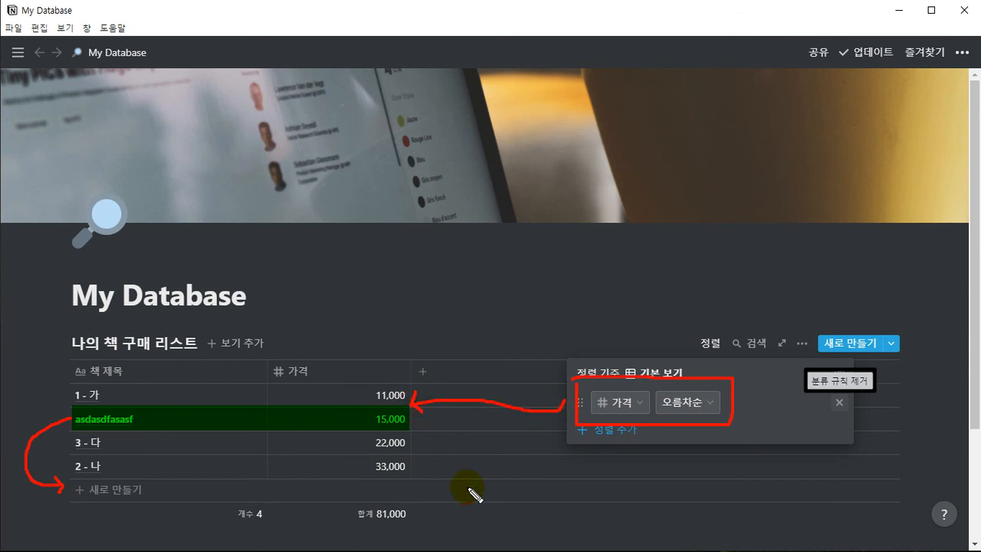
{"action": "key", "text": "Escape"}
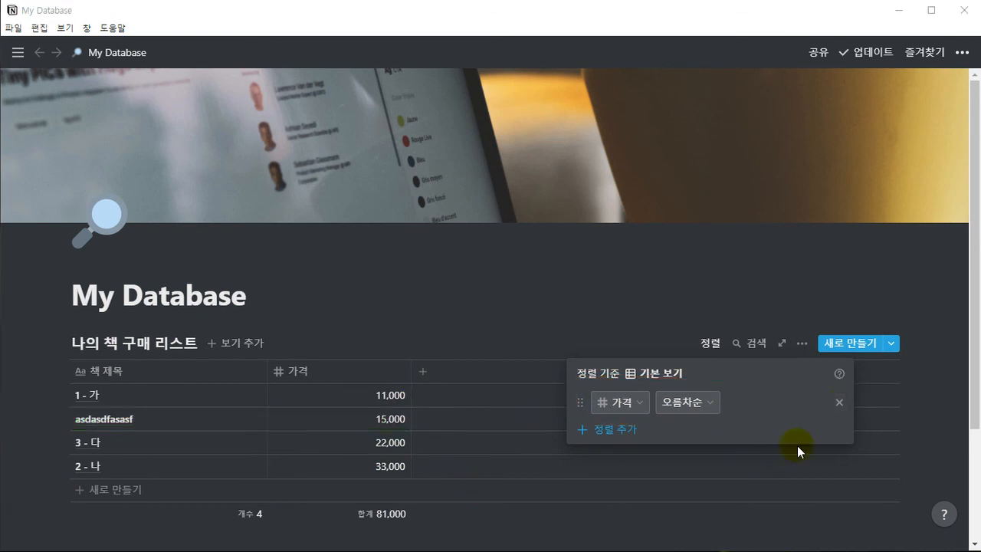
{"action": "left_click", "coordinate": [840, 403]}
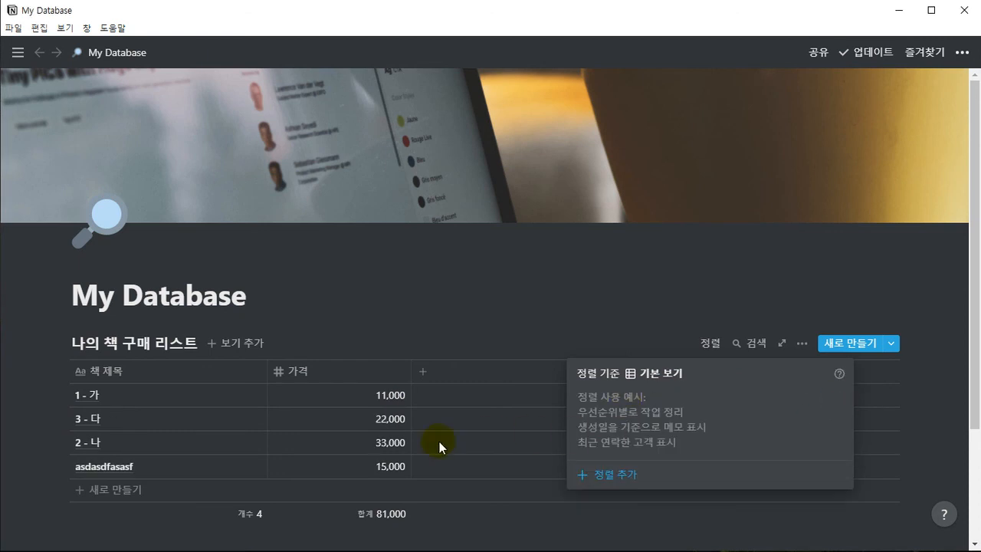
{"action": "left_click", "coordinate": [320, 296]}
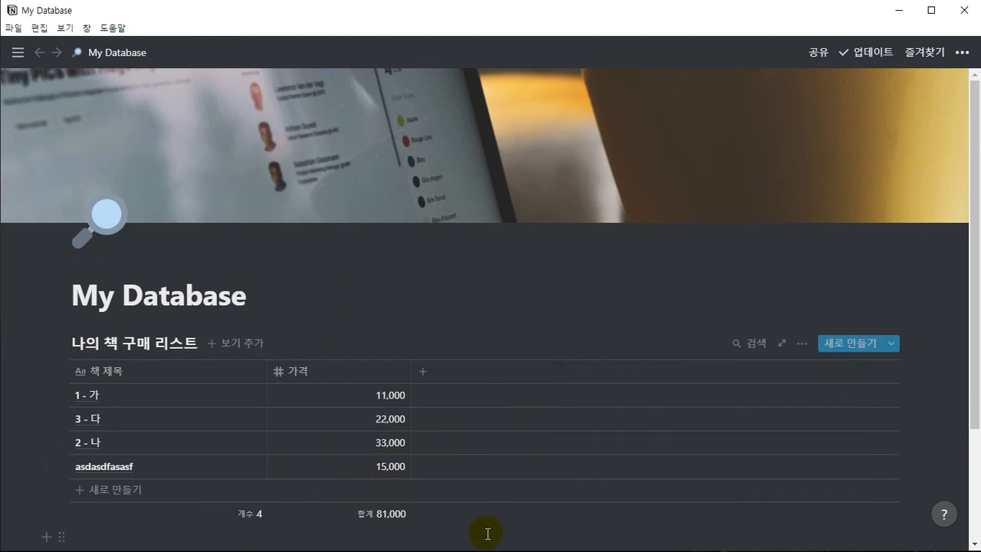
- Examine the asdasdfasasf row's position without a sort and the 가격 column's sorting options, and dismiss them
{"action": "mouse_move", "coordinate": [67, 453]}
{"action": "left_mouse_down"}
{"action": "mouse_move", "coordinate": [115, 465]}
{"action": "mouse_move", "coordinate": [411, 478]}
{"action": "left_mouse_up"}
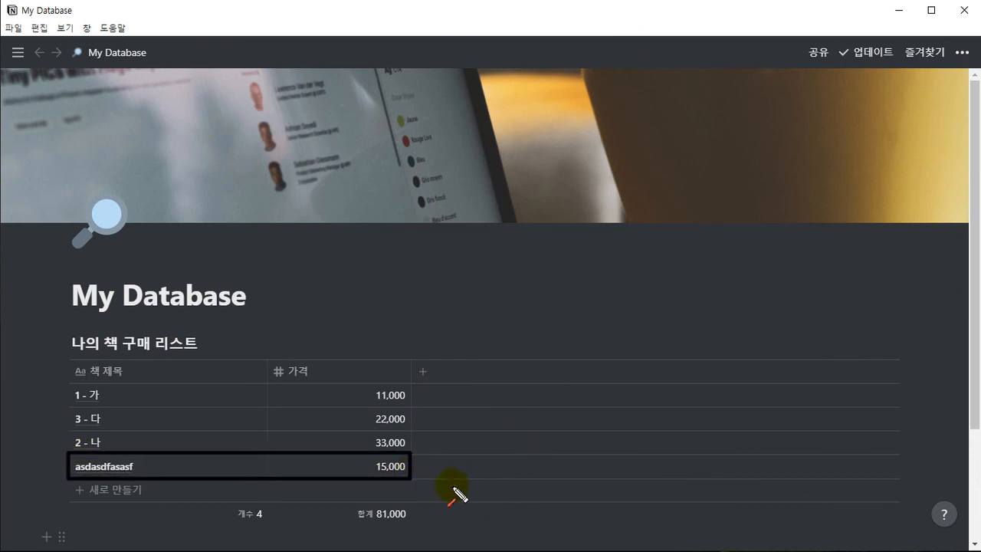
{"action": "left_click_drag", "start_coordinate": [450, 512], "coordinate": [423, 488]}
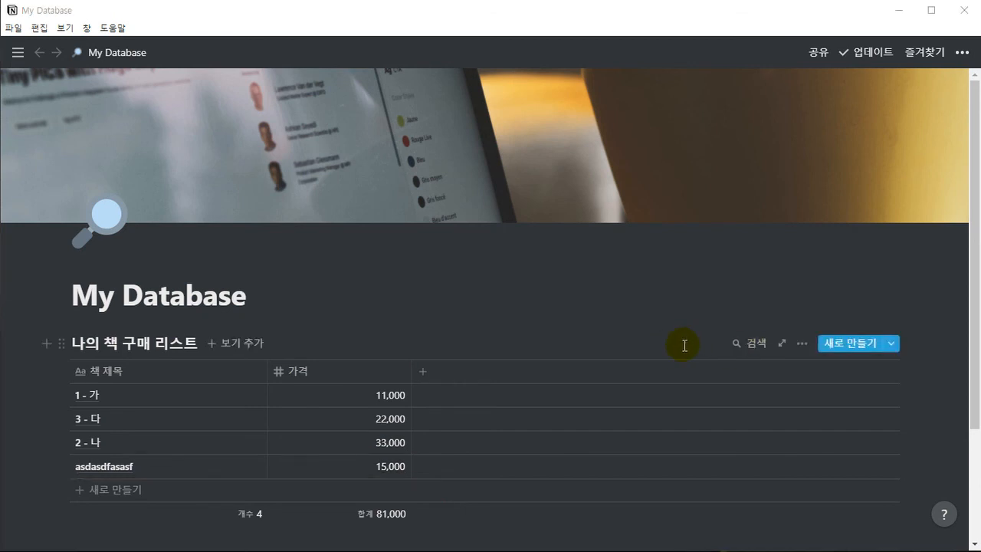
{"action": "left_click", "coordinate": [378, 371]}
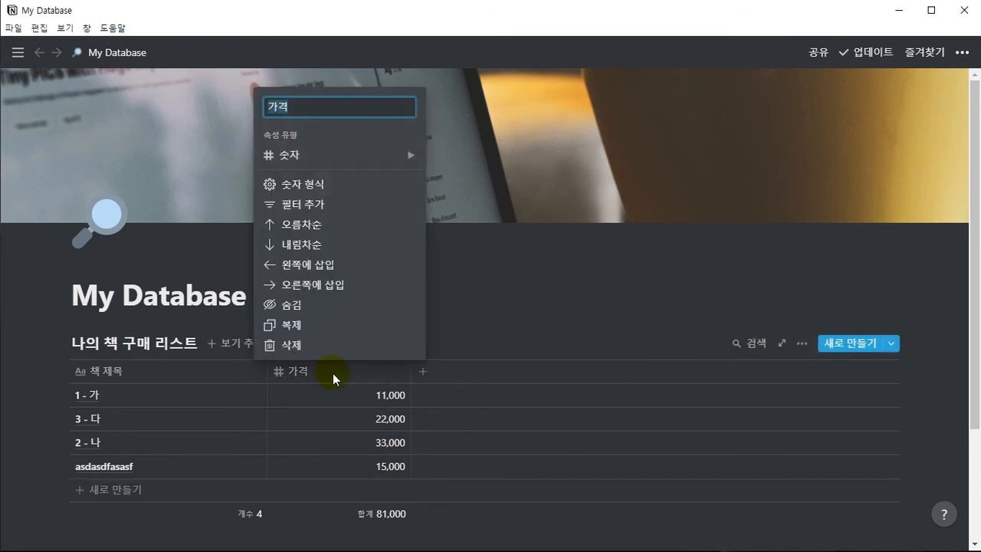
{"action": "left_click", "coordinate": [510, 340]}
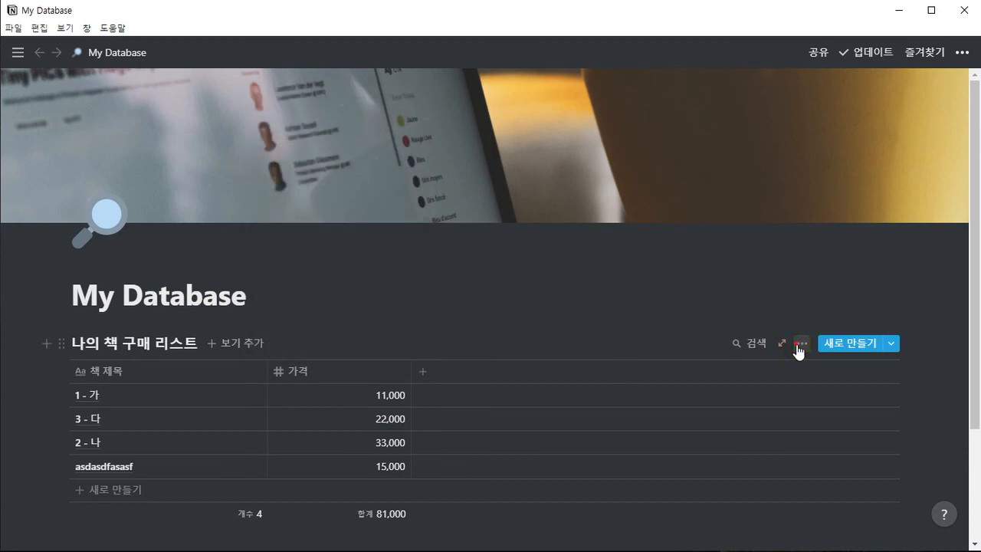
- Add a sort rule through the database options that orders the book list by 가격 in 오름차순
{"action": "left_click", "coordinate": [800, 346]}
{"action": "left_click", "coordinate": [849, 367]}
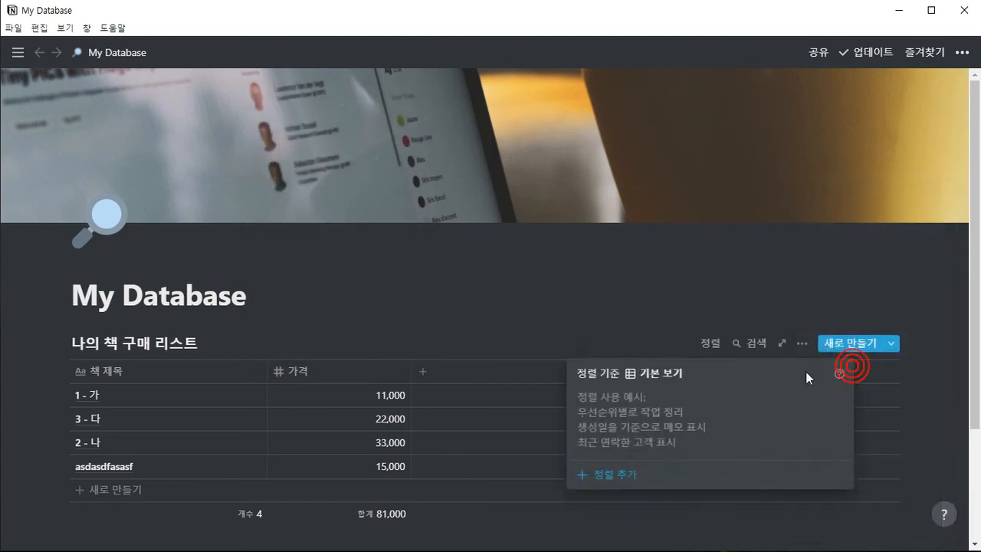
{"action": "left_click", "coordinate": [618, 475]}
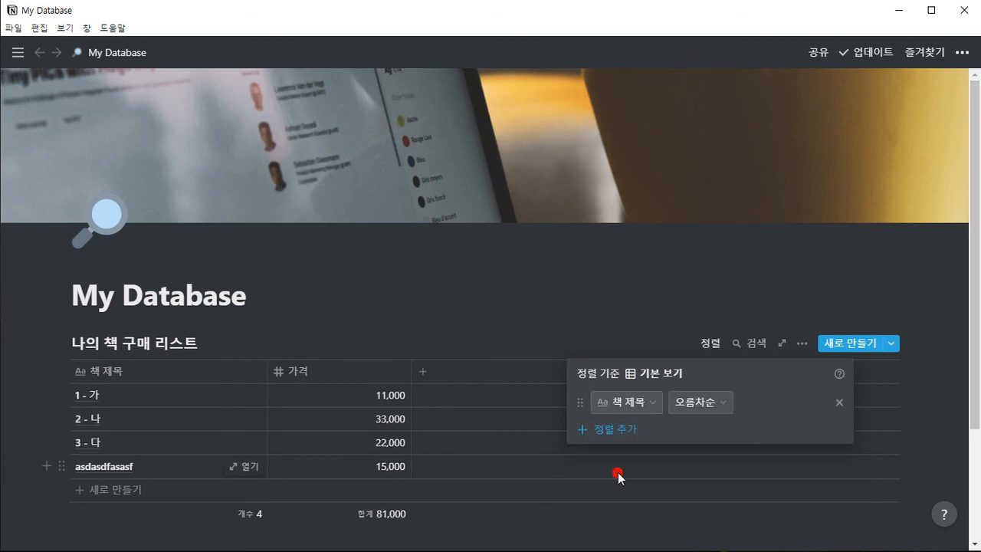
{"action": "left_click", "coordinate": [622, 412]}
{"action": "left_click", "coordinate": [577, 476]}
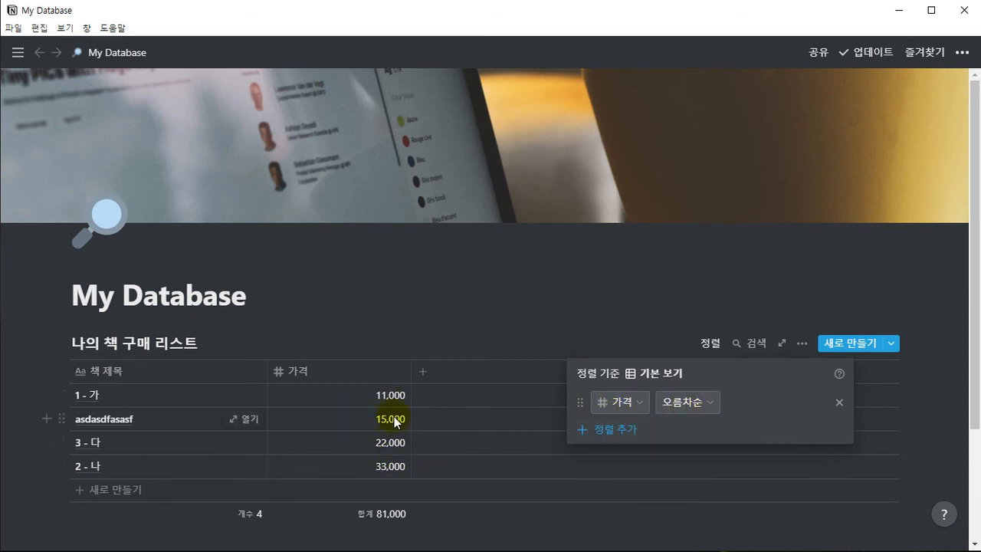
- Set the 가격 sort direction to 내림차순 and dismiss the sort settings
{"action": "left_click", "coordinate": [688, 402]}
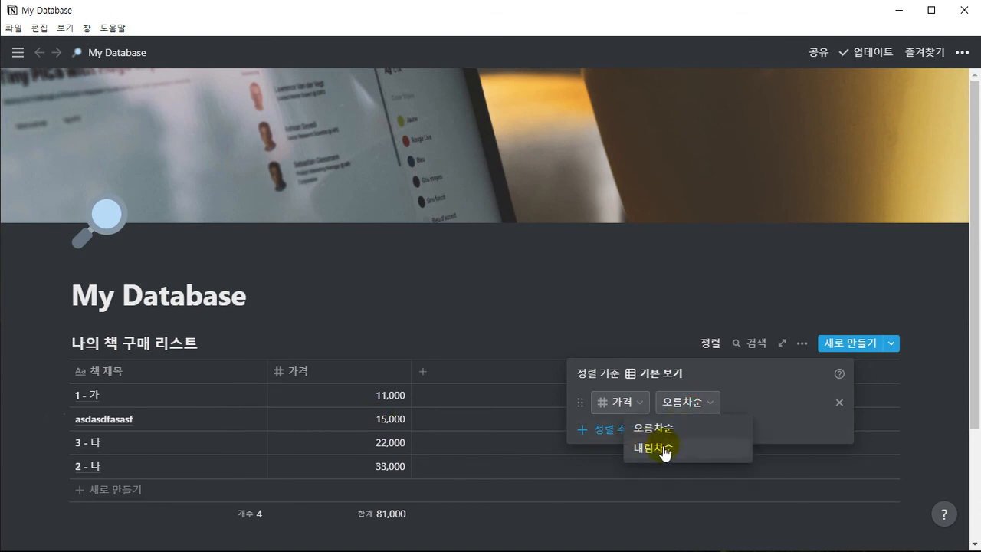
{"action": "left_click", "coordinate": [666, 450]}
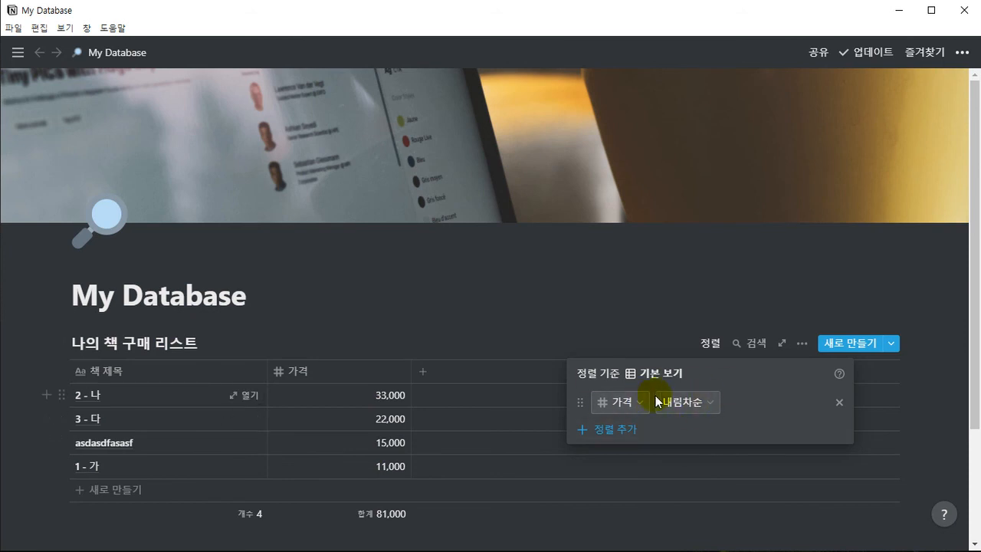
{"action": "left_click", "coordinate": [375, 294]}
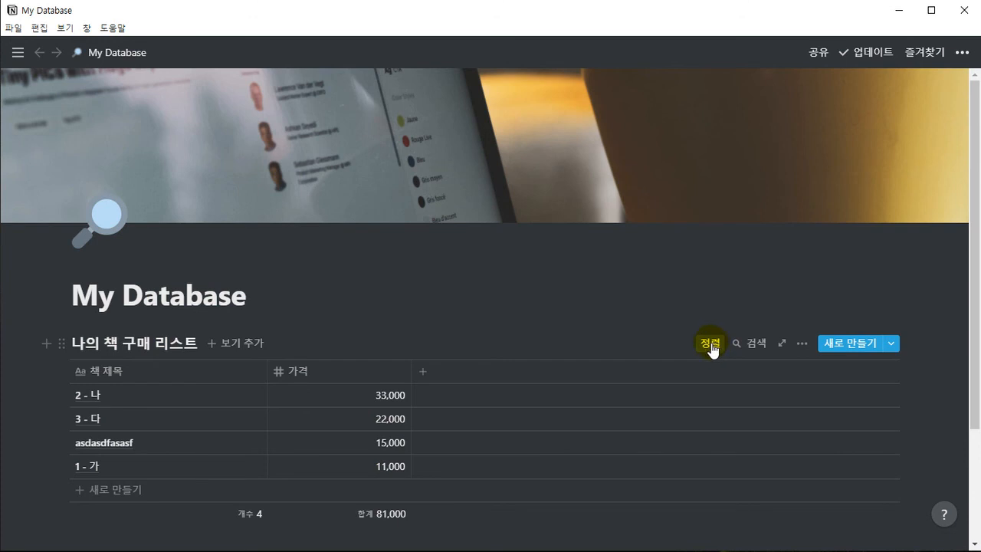
- Check the 정렬 entry in the database options, and close and reopen Notion to check whether the sort is kept
{"action": "left_click", "coordinate": [801, 344]}
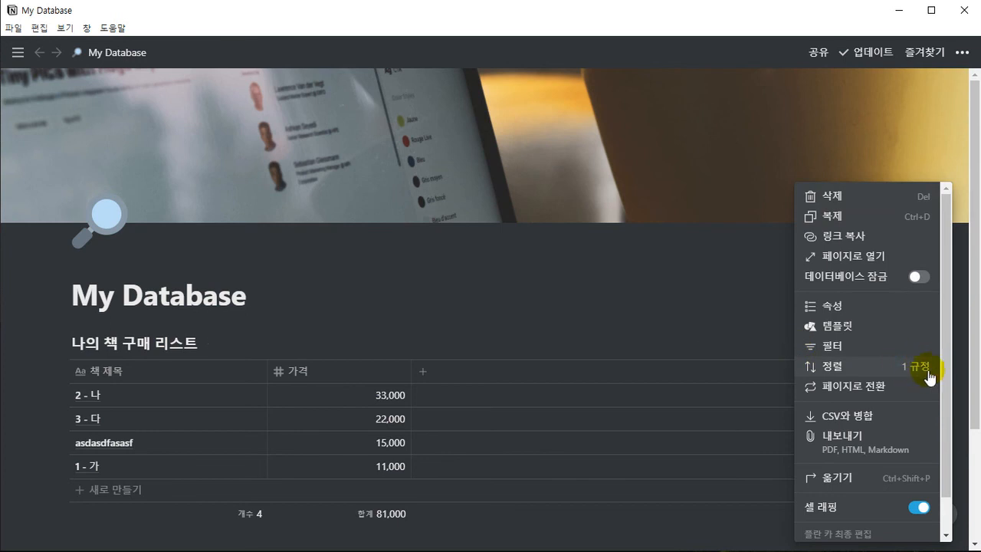
{"action": "left_click", "coordinate": [621, 295]}
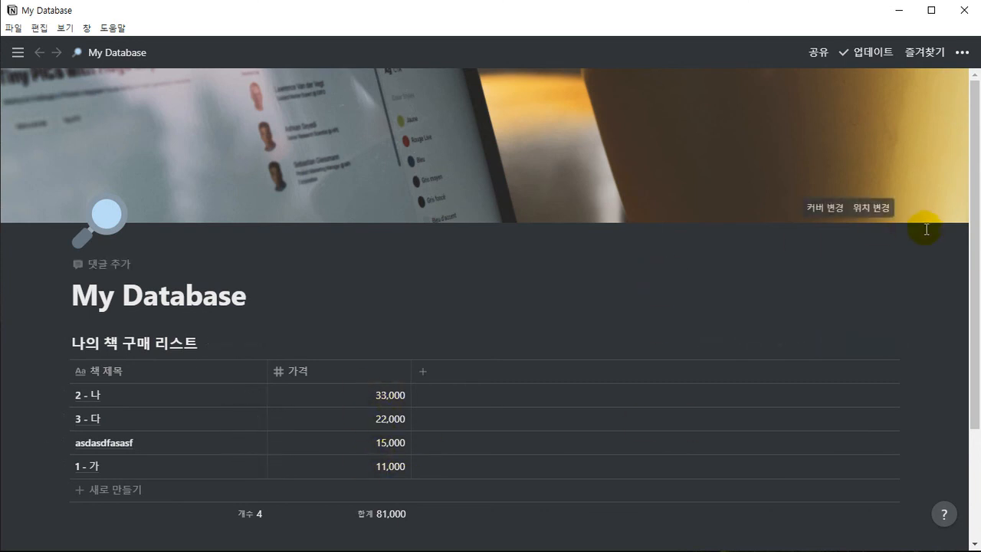
{"action": "left_click", "coordinate": [965, 16]}
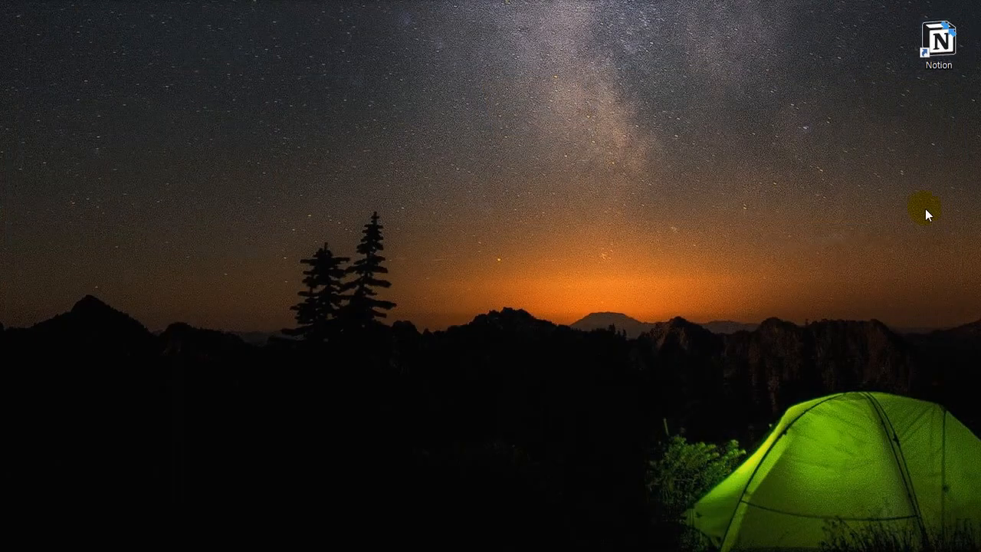
{"action": "left_click", "coordinate": [942, 43]}
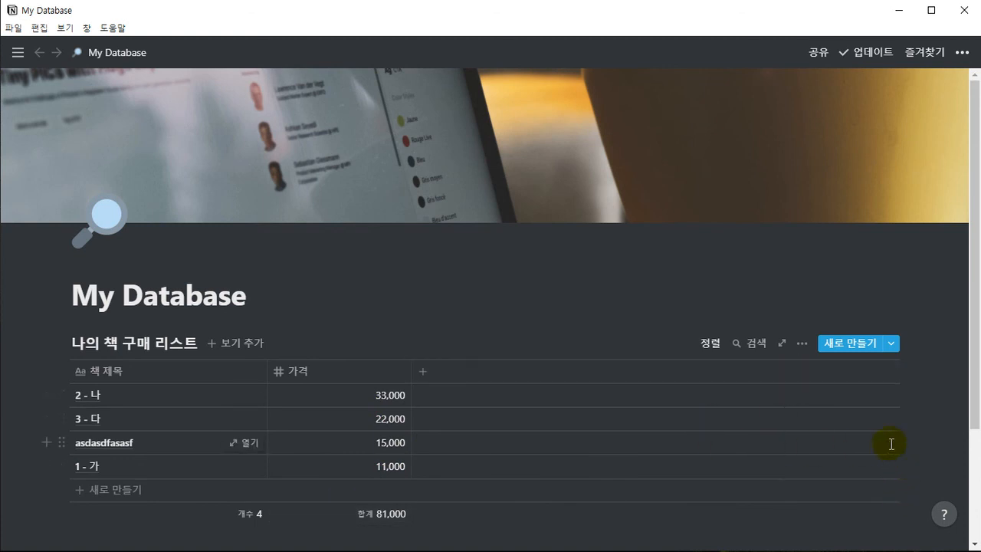
- Delete the asdasdfasasf row and remove the 가격 sort rule from the book list, dismissing the sort settings
{"action": "left_click_drag", "start_coordinate": [889, 443], "coordinate": [942, 443]}
{"action": "key", "text": "Delete"}
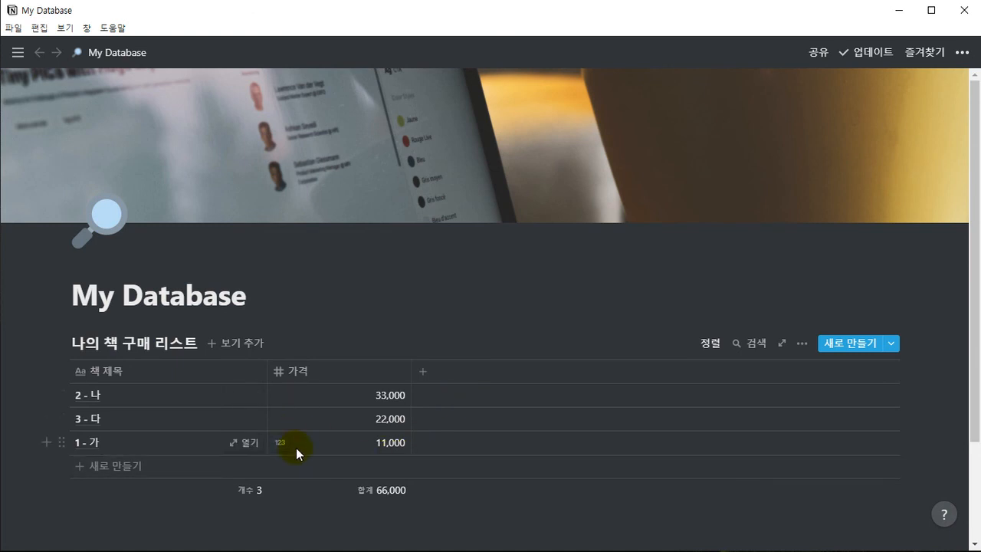
{"action": "left_click", "coordinate": [710, 343]}
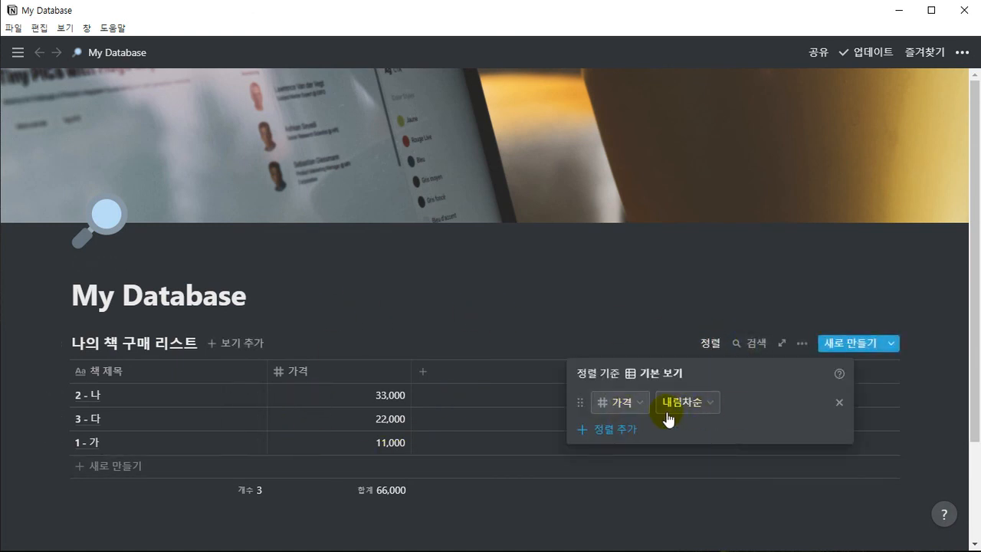
{"action": "left_click", "coordinate": [840, 402]}
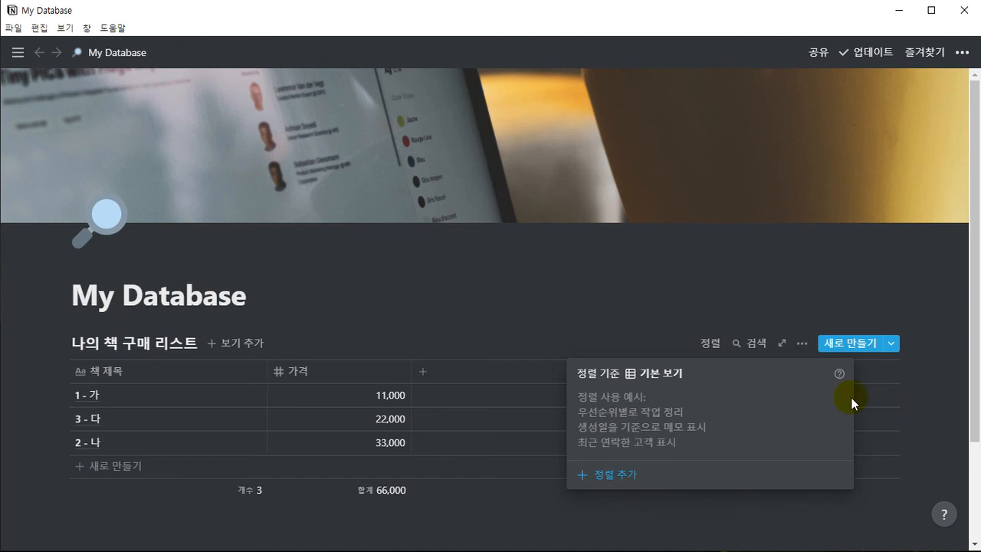
{"action": "left_click", "coordinate": [423, 301]}
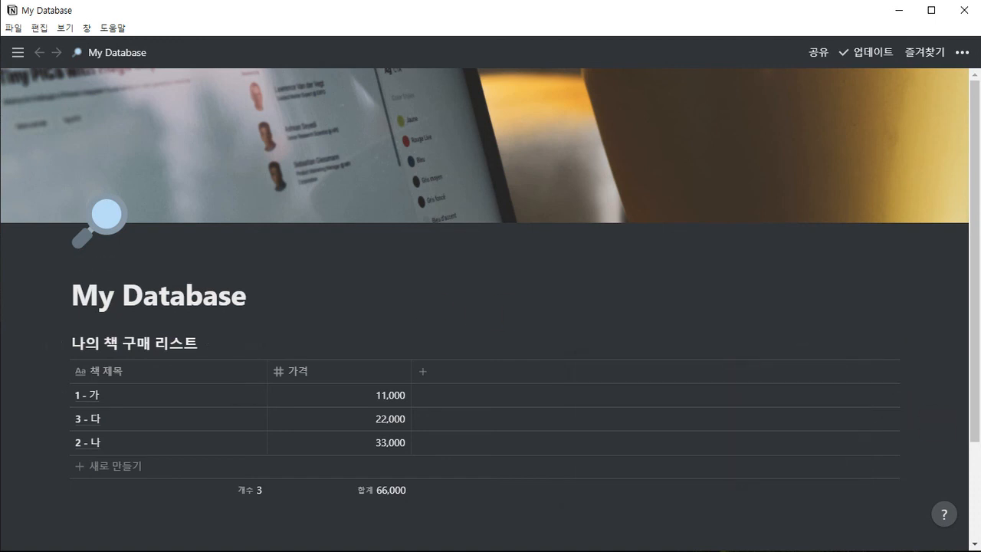